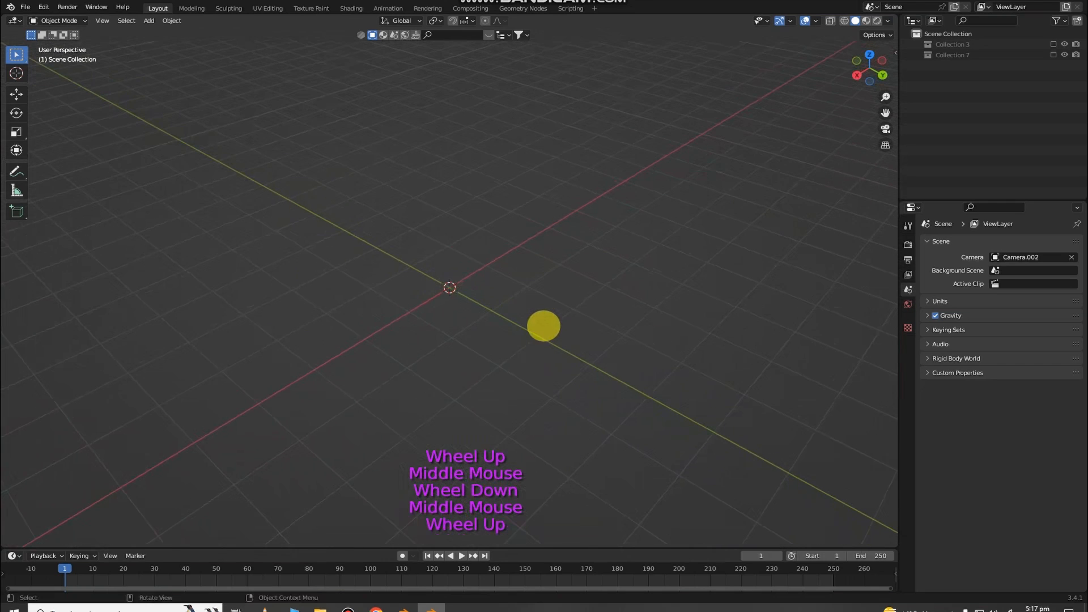
# Add a landscape mesh at the centre of the scene
pyautogui.moveTo(291, 307); pyautogui.dragTo(301, 311, button='middle')
pyautogui.hotkey('shift', 'a')
pyautogui.moveTo(413, 231)
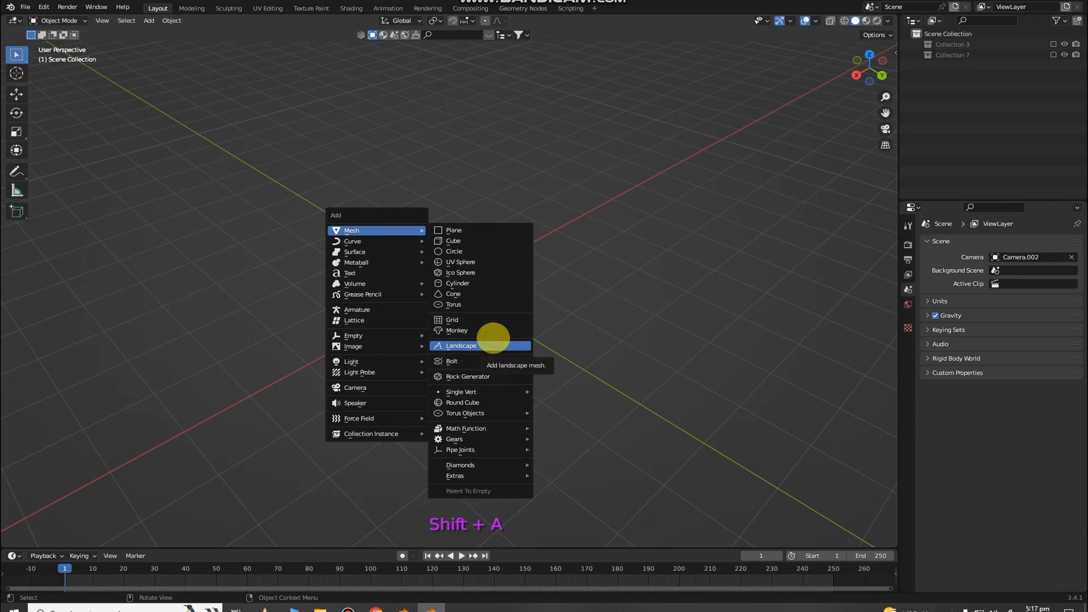
pyautogui.click(493, 343)
pyautogui.scroll(2, 551, 253)
pyautogui.moveTo(552, 253)
pyautogui.mouseDown(button='middle')
pyautogui.moveTo(539, 224)
pyautogui.moveTo(564, 257)
pyautogui.mouseUp(button='middle')
pyautogui.scroll(1, 539, 224)
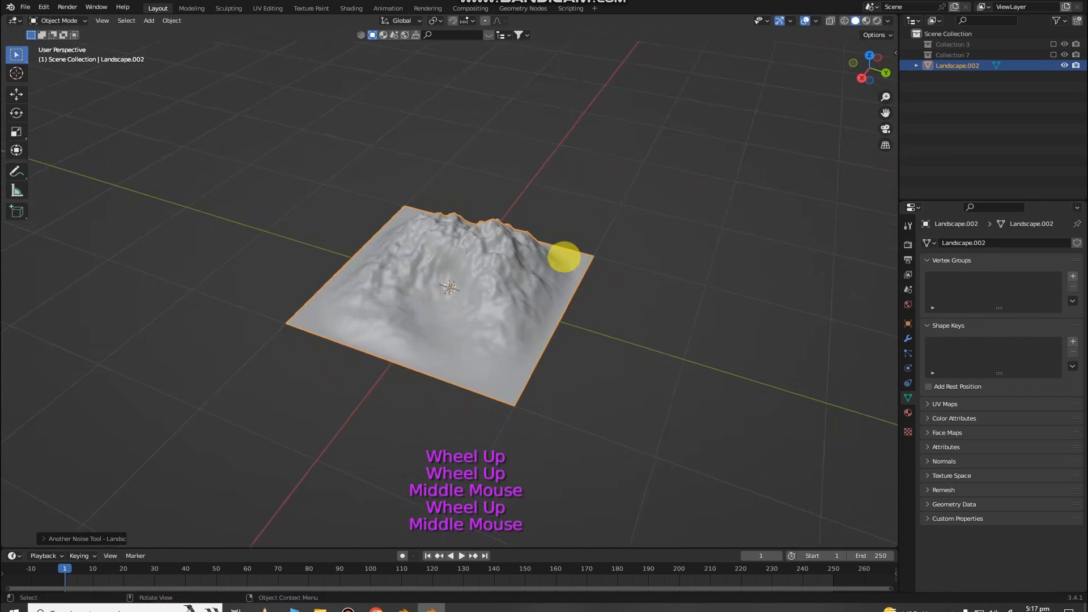
# Examine the landscape mesh's relief from several angles and distances
pyautogui.scroll(1, 565, 257)
pyautogui.scroll(-2, 431, 185)
pyautogui.scroll(-1, 430, 185)
pyautogui.moveTo(431, 185); pyautogui.dragTo(564, 330, button='middle')
pyautogui.scroll(3, 461, 182)
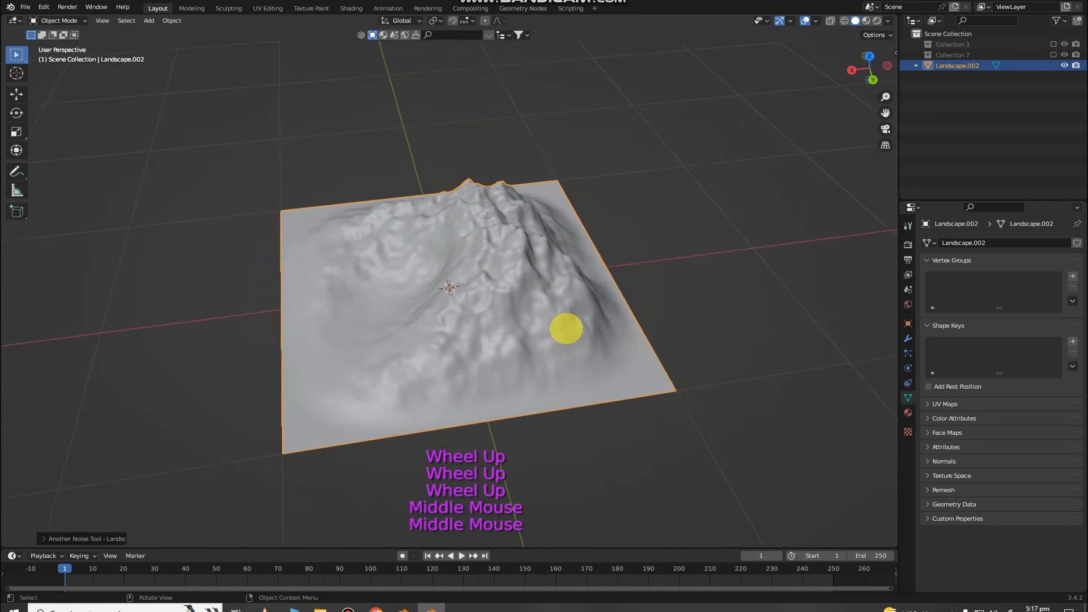
pyautogui.scroll(2, 565, 330)
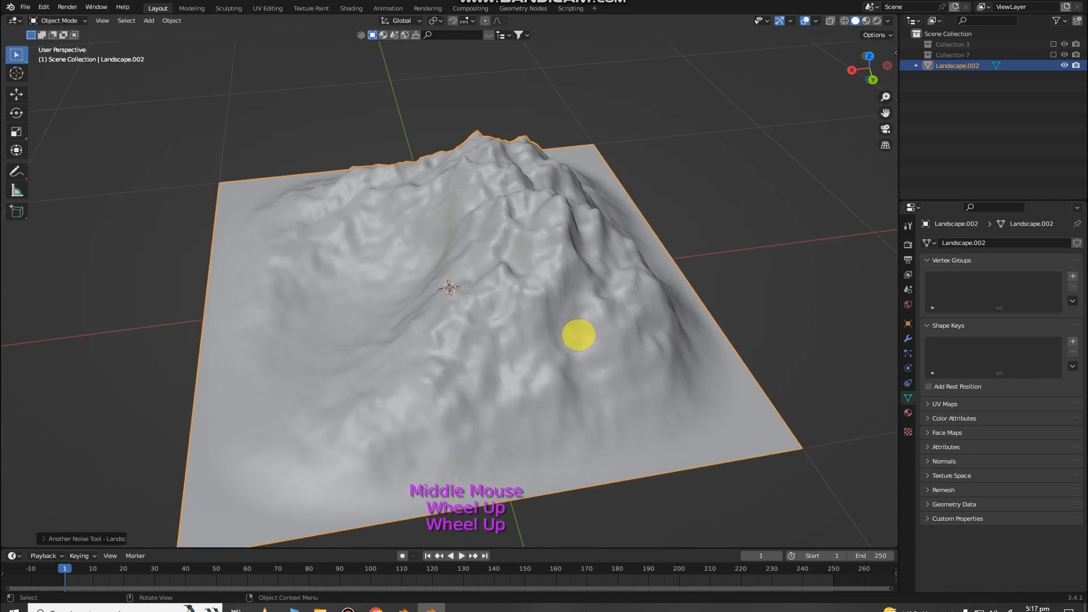
pyautogui.moveTo(579, 335); pyautogui.dragTo(561, 274, button='middle')
pyautogui.scroll(-2, 603, 340)
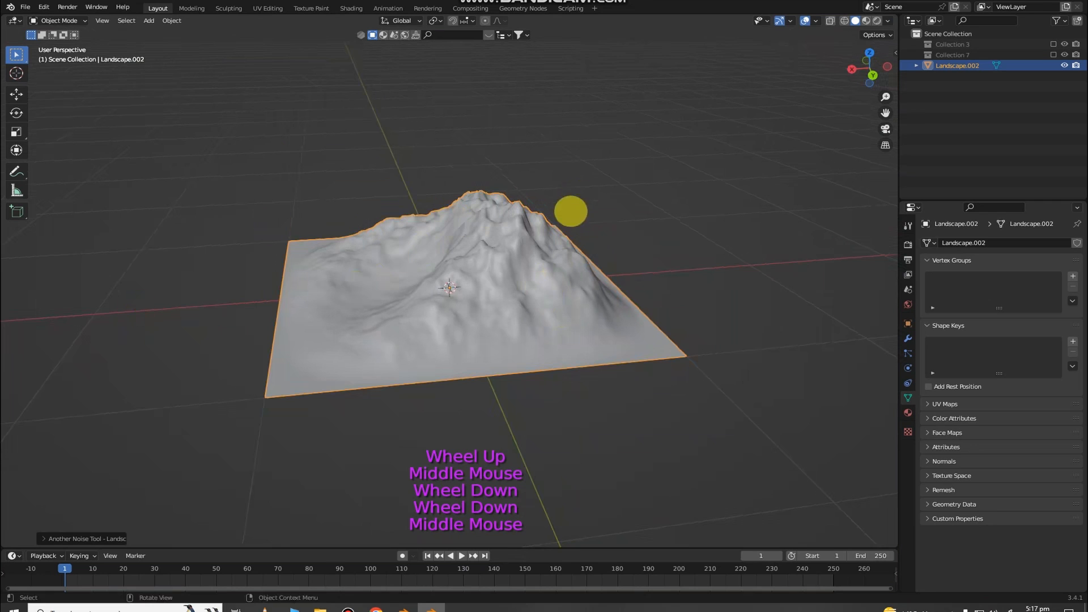
pyautogui.scroll(-1, 652, 408)
# Adjust the landscape's height by scaling it twice along the global Z axis
pyautogui.moveTo(695, 414)
pyautogui.mouseDown(button='middle')
pyautogui.moveTo(652, 408)
pyautogui.moveTo(706, 413)
pyautogui.mouseUp(button='middle')
pyautogui.scroll(2, 652, 409)
pyautogui.press('s')
pyautogui.press('z')
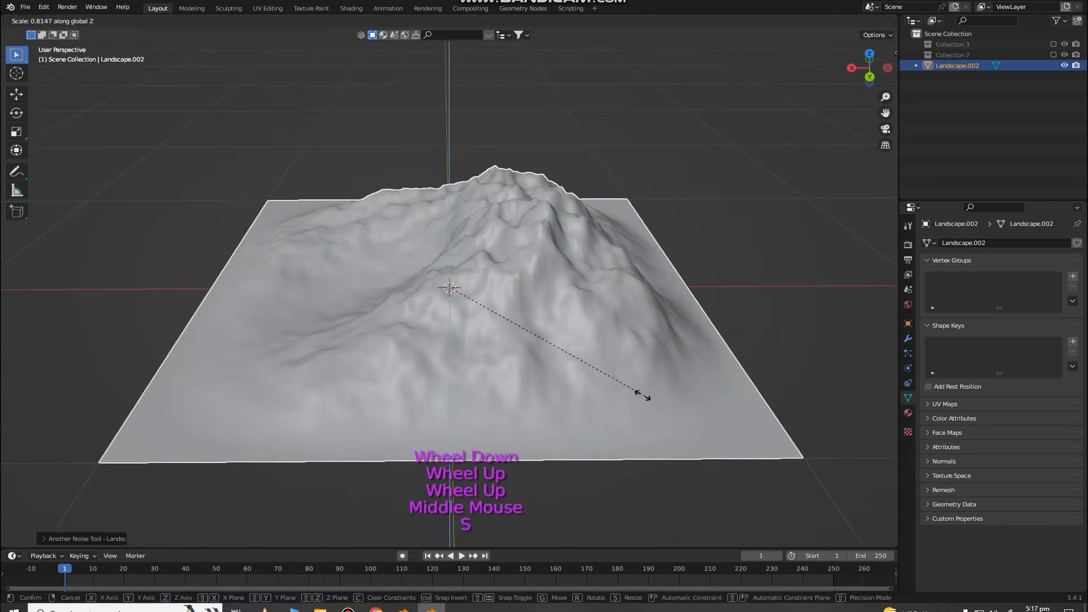
pyautogui.keyDown('ctrl'); pyautogui.click(634, 394); pyautogui.keyUp('ctrl')
pyautogui.press('s')
pyautogui.moveTo(634, 394)
pyautogui.mouseDown(button='middle')
pyautogui.moveTo(661, 403)
pyautogui.moveTo(640, 394)
pyautogui.mouseUp(button='middle')
pyautogui.press('z')
pyautogui.keyDown('ctrl'); pyautogui.click(633, 392); pyautogui.keyUp('ctrl')
# Apply smooth shading to the landscape mesh
pyautogui.scroll(-2, 633, 392)
pyautogui.moveTo(27, 482); pyautogui.dragTo(113, 481, button='middle')
pyautogui.scroll(4, 476, 221)
pyautogui.moveTo(476, 221); pyautogui.dragTo(425, 228, button='middle')
pyautogui.scroll(2, 519, 211)
pyautogui.scroll(-3, 425, 226)
pyautogui.rightClick(548, 199)
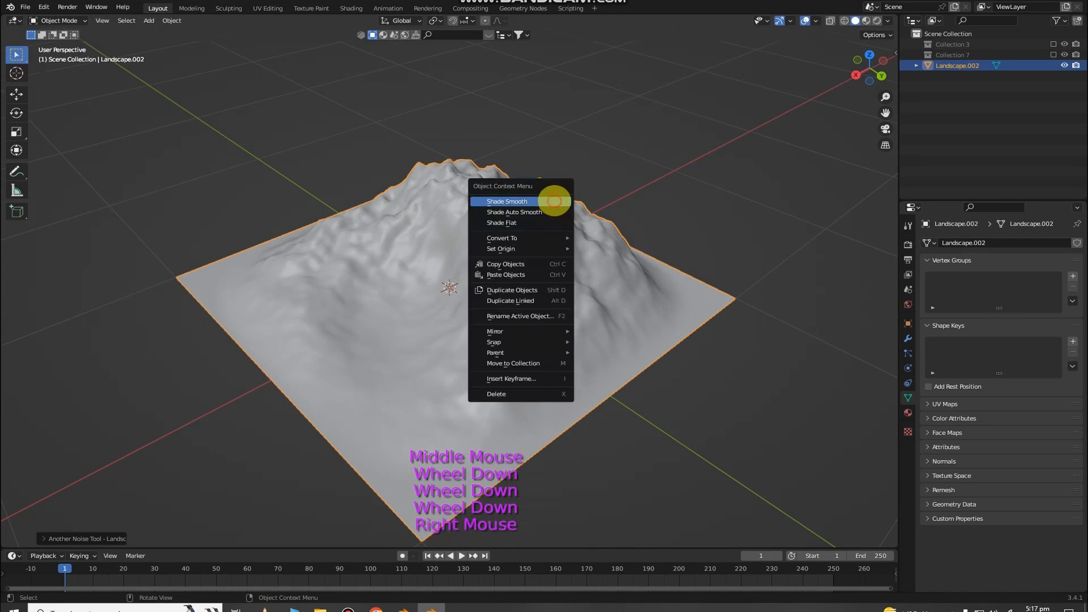
pyautogui.click(554, 201)
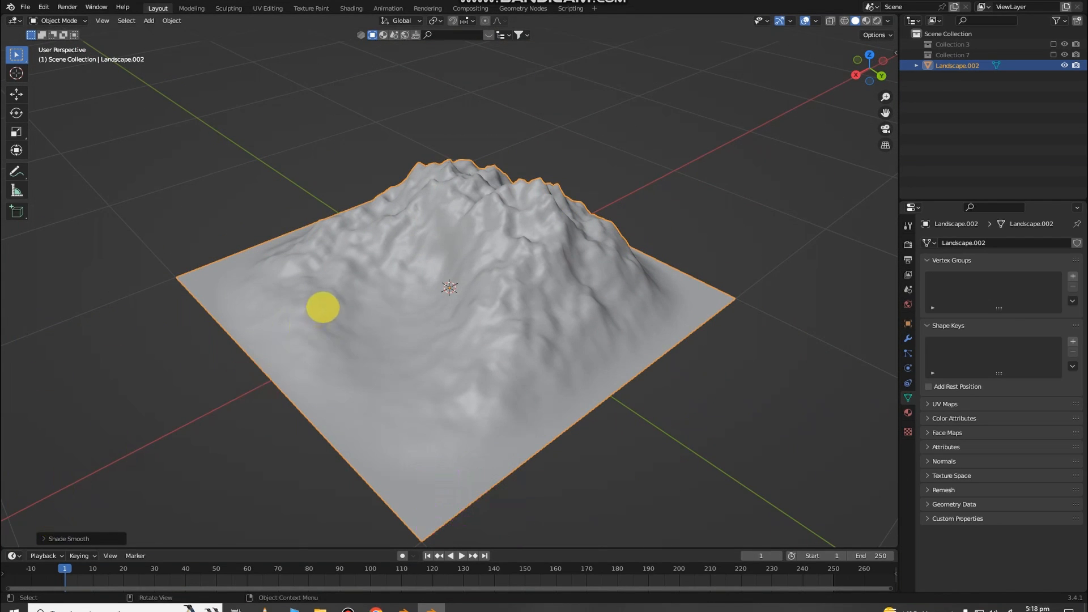
# Show the Nisarga ultimate asset library alongside the 3D viewport
pyautogui.scroll(1, 323, 307)
pyautogui.moveTo(323, 307); pyautogui.dragTo(584, 280, button='middle')
pyautogui.scroll(-3, 371, 315)
pyautogui.middleClick(372, 316)
pyautogui.scroll(2, 372, 316)
pyautogui.press('n')
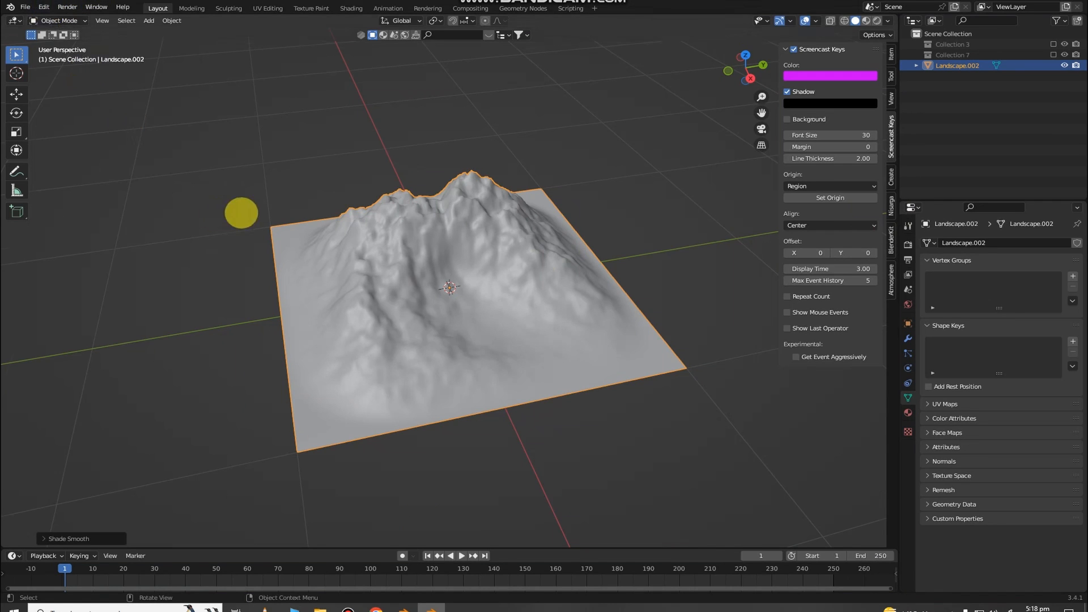
pyautogui.scroll(2, 241, 213)
pyautogui.middleClick(246, 214)
pyautogui.moveTo(247, 146); pyautogui.dragTo(232, 137, button='middle')
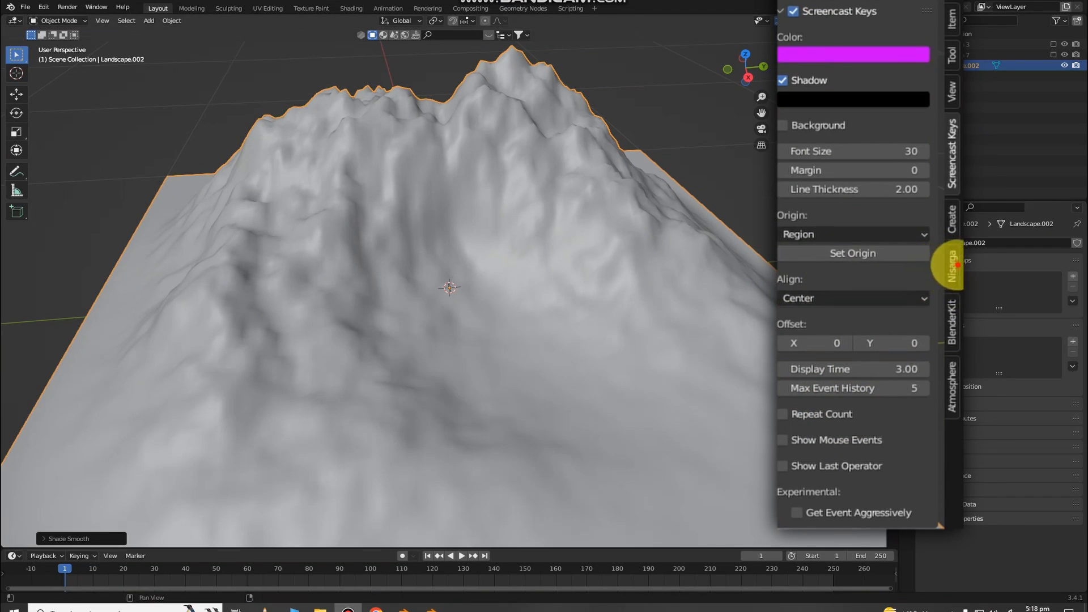
pyautogui.click(948, 265)
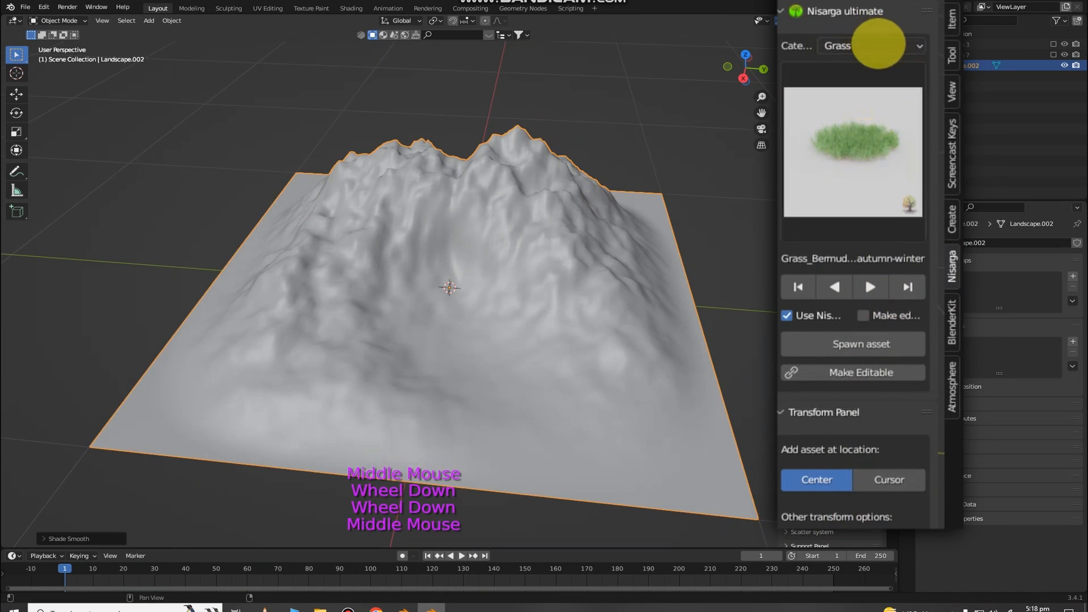
# Set the Nisarga asset category to Palms and browse the available palm assets
pyautogui.click(879, 44)
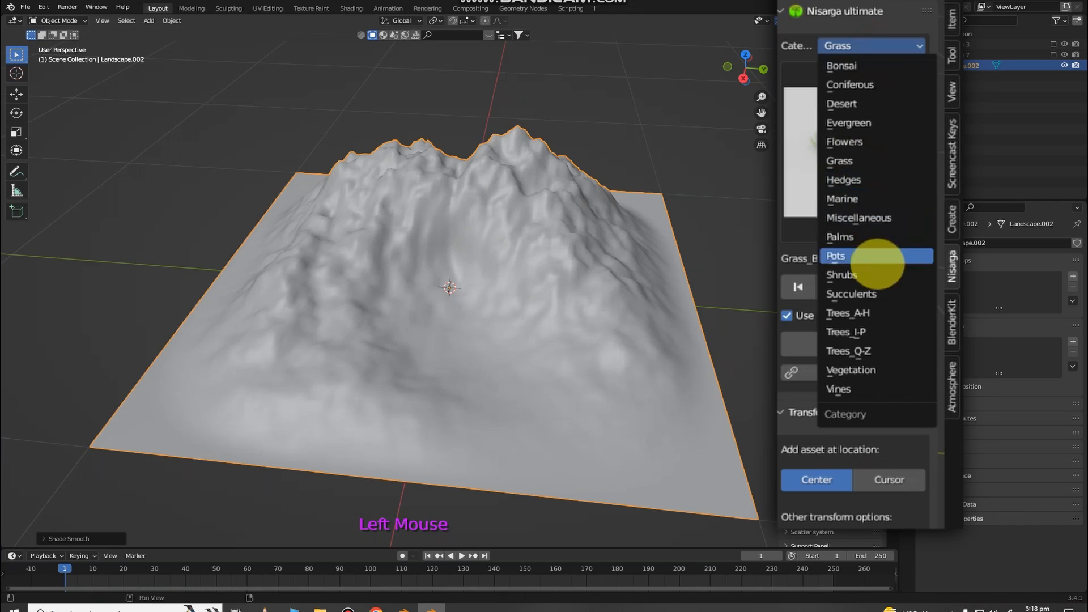
pyautogui.click(845, 238)
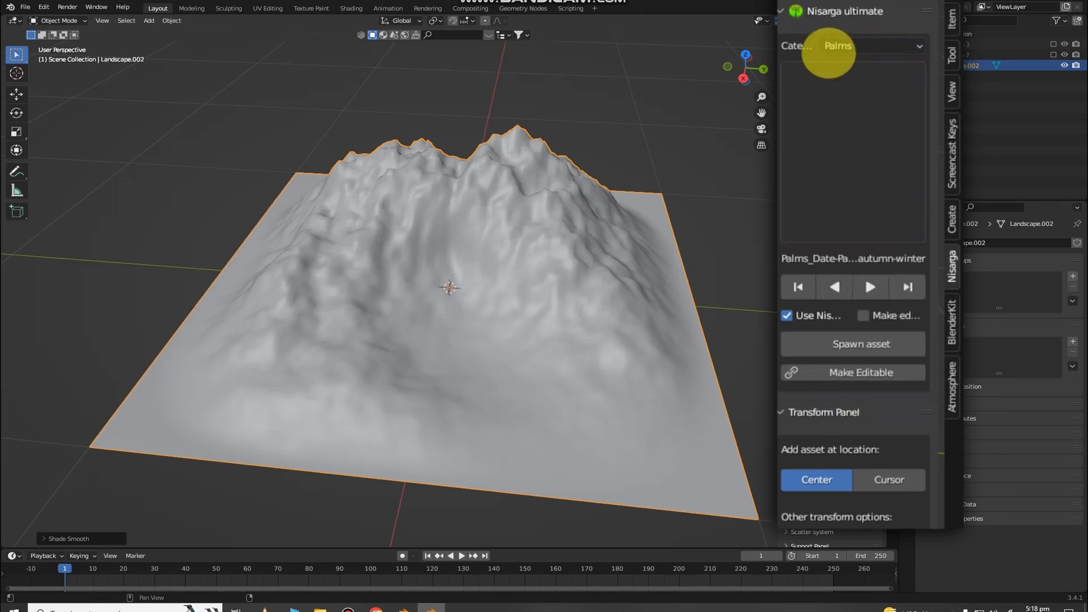
pyautogui.click(838, 46)
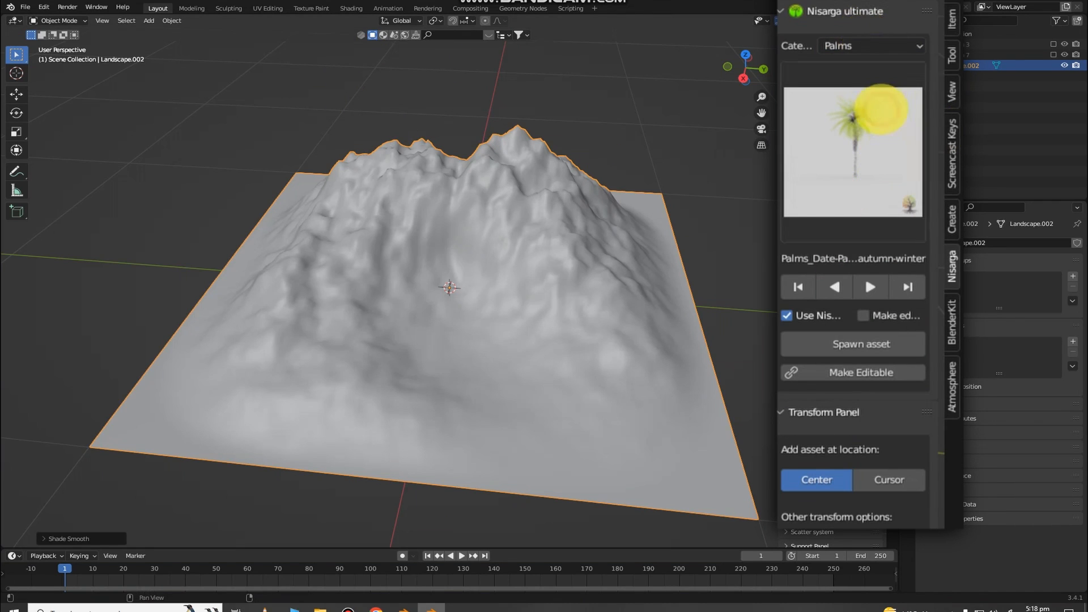
pyautogui.click(879, 109)
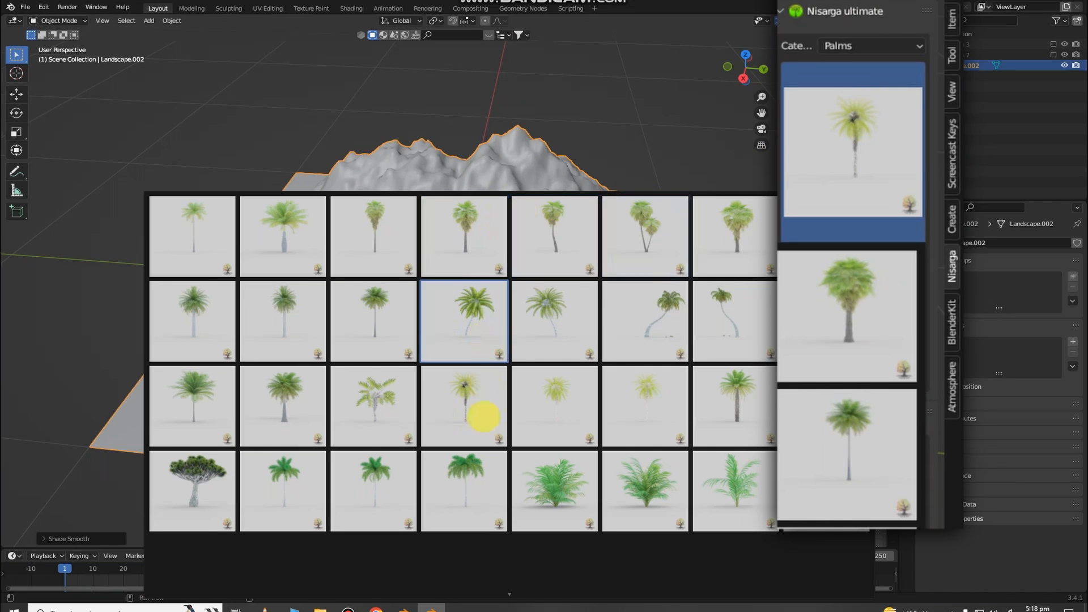
pyautogui.moveTo(508, 595)
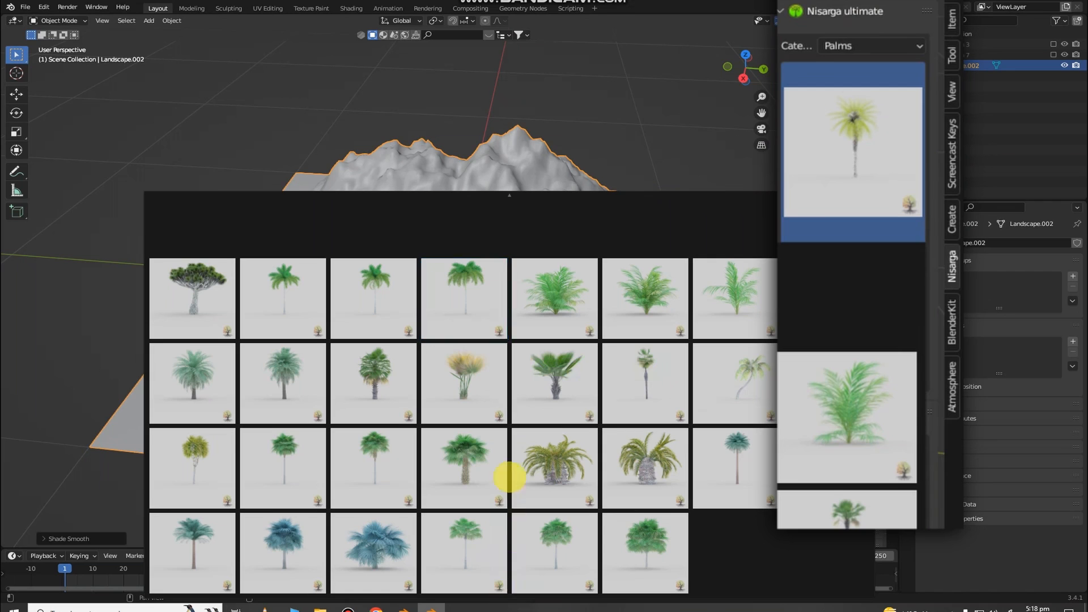
pyautogui.moveTo(509, 197)
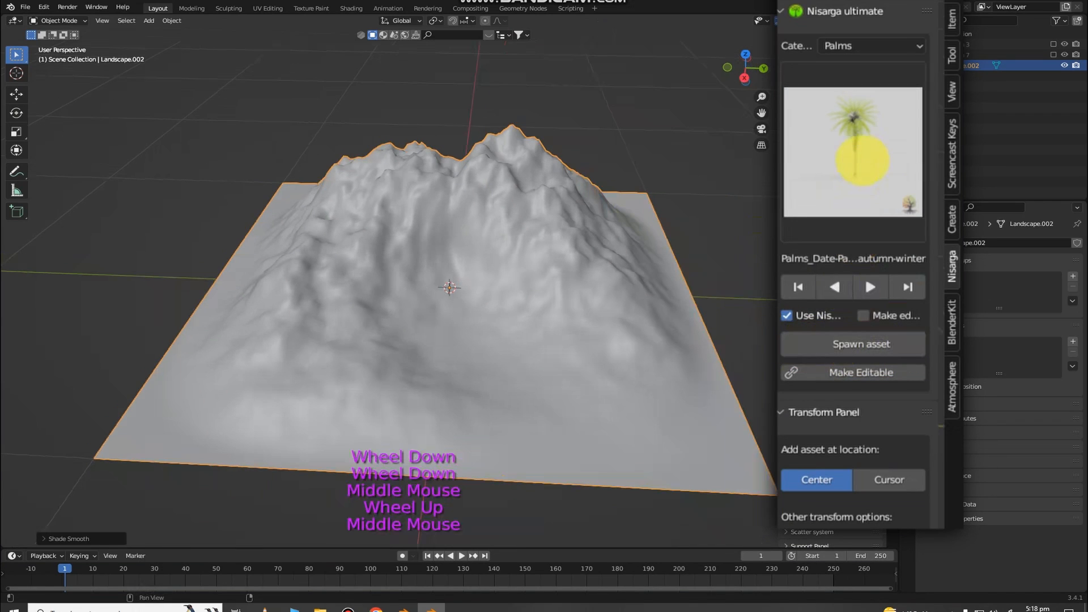
# Spawn the date palm asset at the scene centre and compare its size with the landscape
pyautogui.click(881, 342)
pyautogui.scroll(-4, 428, 159)
pyautogui.scroll(-1, 437, 150)
pyautogui.scroll(2, 564, 250)
pyautogui.moveTo(564, 250); pyautogui.dragTo(544, 206, button='middle')
pyautogui.scroll(1, 587, 184)
pyautogui.scroll(-4, 530, 182)
pyautogui.scroll(5, 571, 211)
pyautogui.scroll(-3, 586, 265)
pyautogui.scroll(2, 544, 206)
# Delete the spawned date palm from the scene
pyautogui.press('Delete')
pyautogui.scroll(3, 545, 173)
pyautogui.scroll(2, 545, 173)
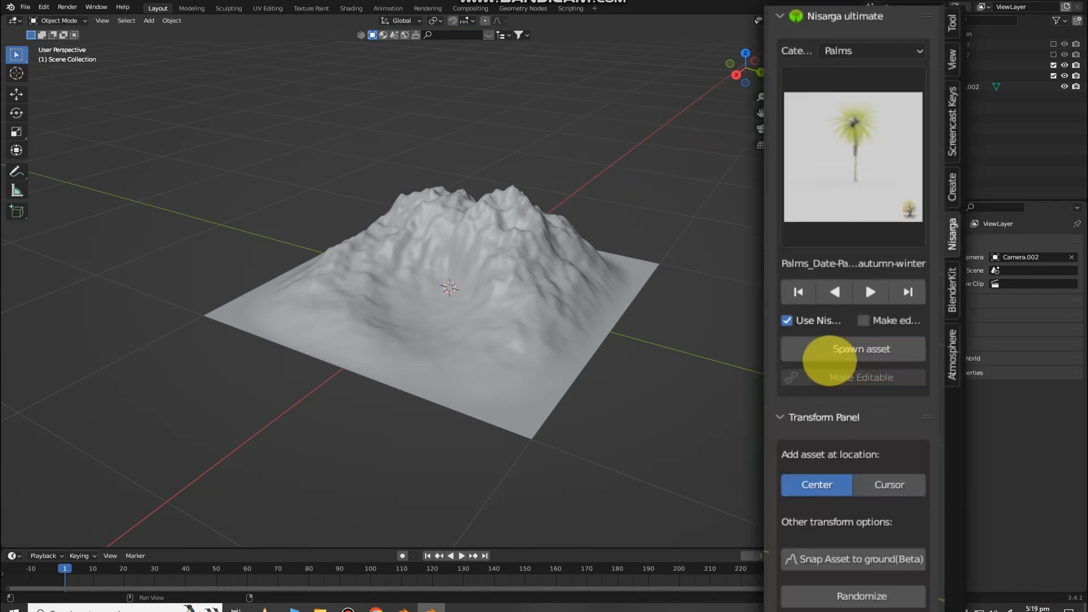
# Spawn the date palm at the centre and scale it down close to the landscape's size
pyautogui.click(806, 255)
pyautogui.scroll(-3, 418, 264)
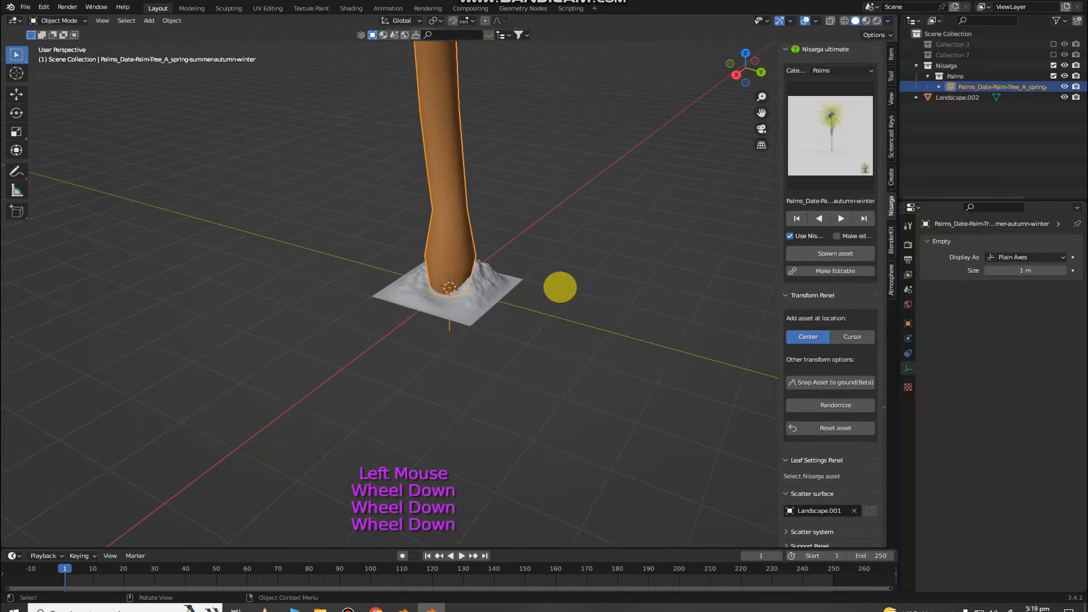
pyautogui.press('s')
pyautogui.click(455, 262)
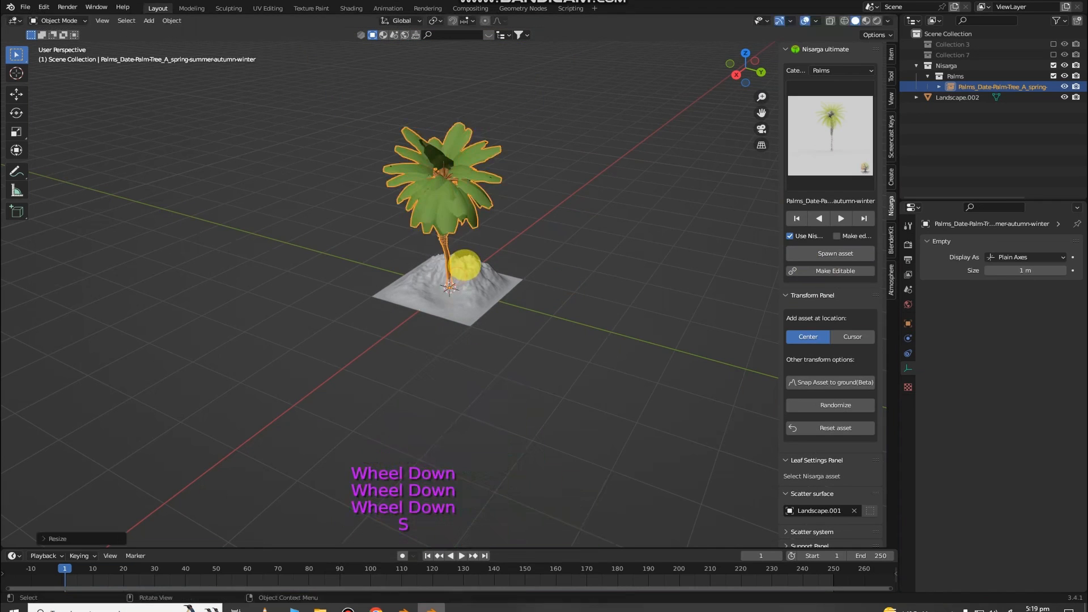
# Duplicate the date palm twice and place the copies on either side of the original
pyautogui.hotkey('shift', 's')
pyautogui.click(468, 265)
pyautogui.hotkey('shift', 'd')
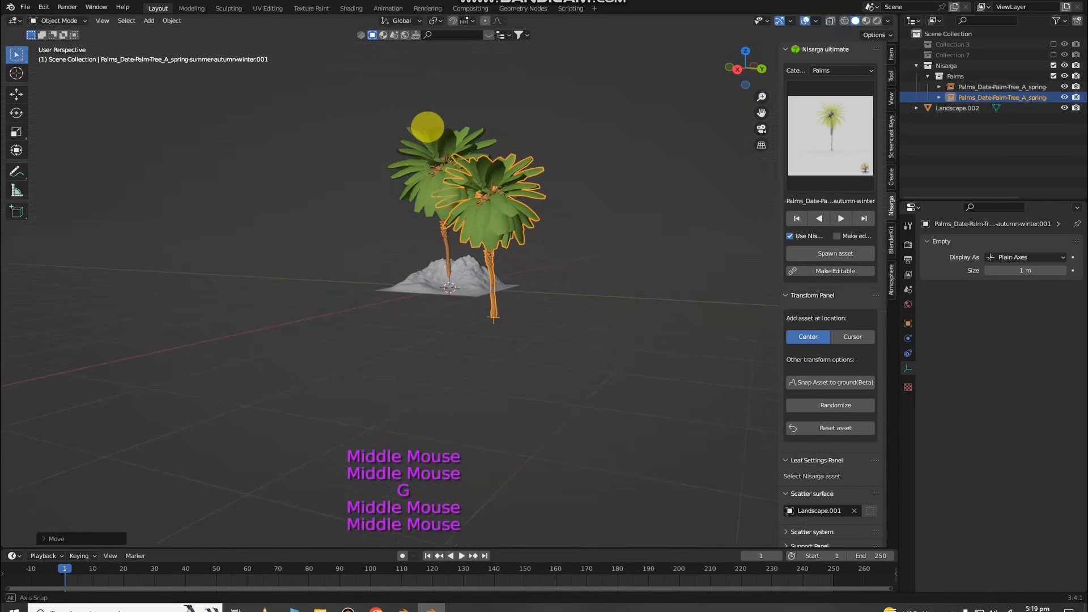
pyautogui.hotkey('shift', 'd')
pyautogui.click(346, 211)
# Rotate the two duplicated palms around the Z axis so they face different directions
pyautogui.scroll(2, 420, 214)
pyautogui.moveTo(431, 216); pyautogui.dragTo(468, 232, button='middle')
pyautogui.scroll(-2, 497, 238)
pyautogui.press('r')
pyautogui.press('z')
pyautogui.click(486, 293)
pyautogui.click(491, 252)
pyautogui.press('r')
pyautogui.press('z')
pyautogui.click(141, 222)
# Randomize the transforms of both duplicated palms, one after the other
pyautogui.scroll(2, 372, 247)
pyautogui.scroll(-3, 361, 239)
pyautogui.moveTo(372, 247); pyautogui.dragTo(449, 262, button='middle')
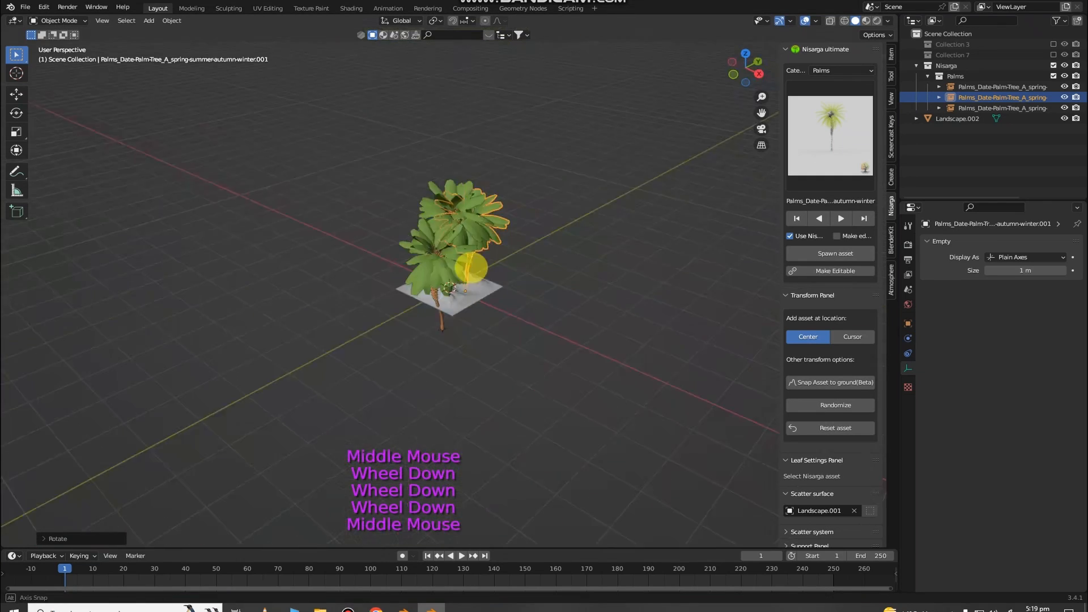
pyautogui.scroll(4, 551, 275)
pyautogui.moveTo(552, 274); pyautogui.dragTo(386, 236, button='middle')
pyautogui.scroll(-1, 377, 236)
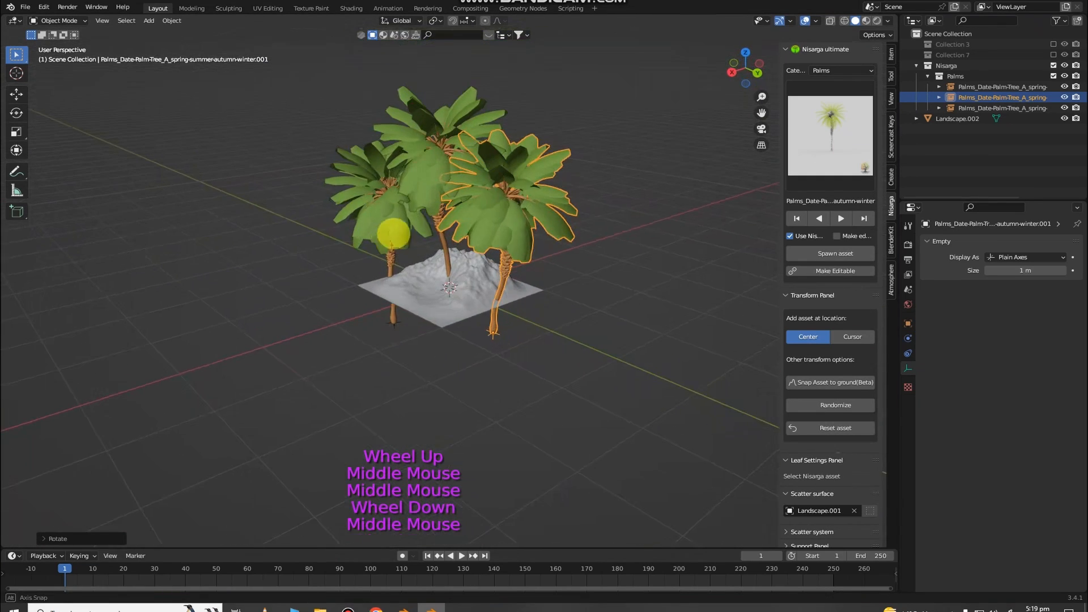
pyautogui.click(851, 406)
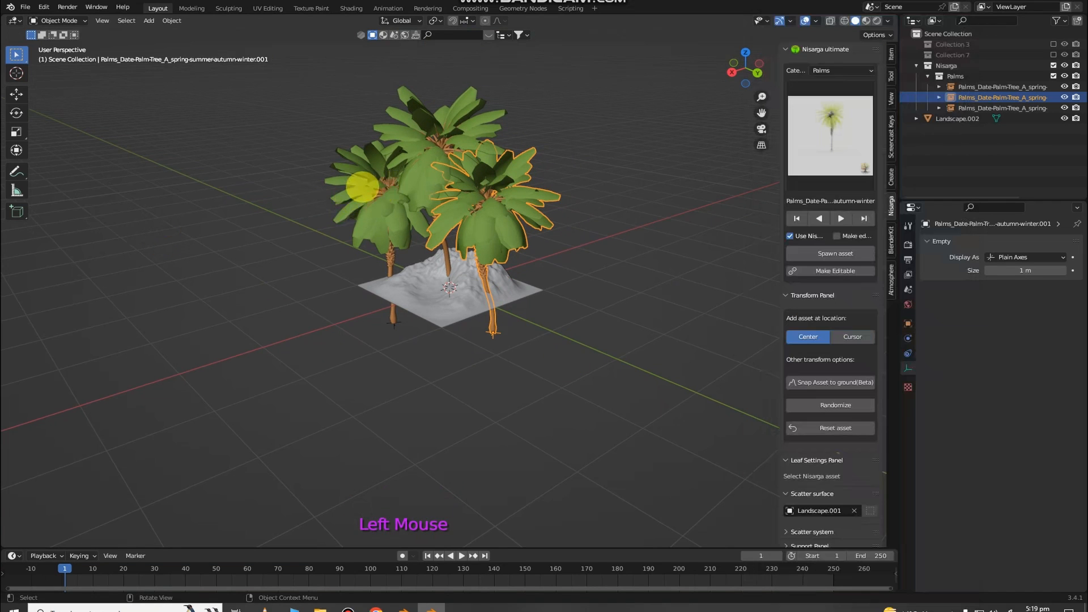
pyautogui.click(365, 187)
pyautogui.click(850, 404)
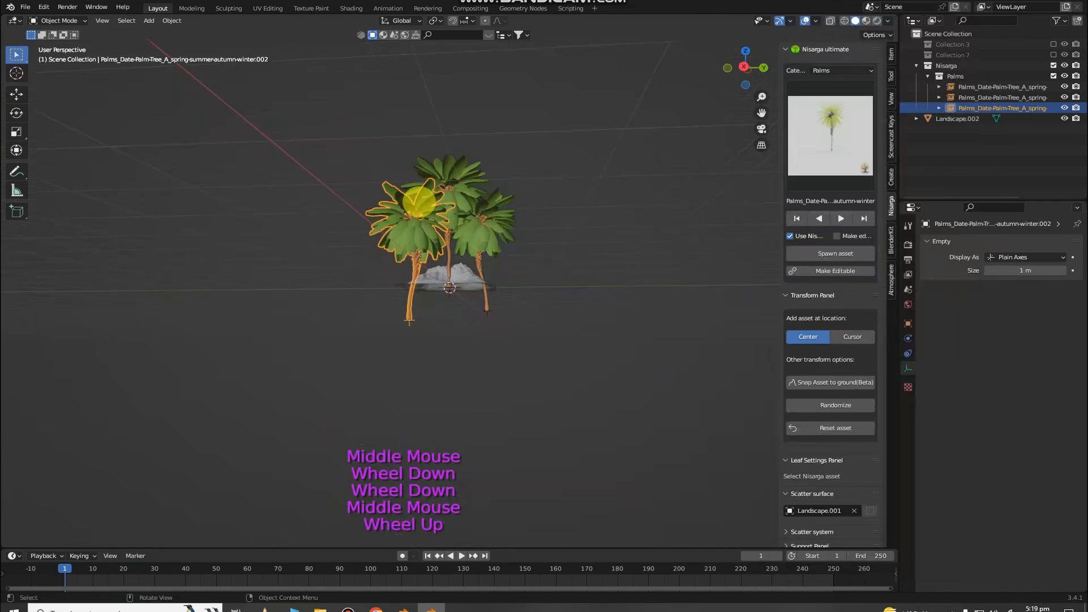
# Reset the transform of one duplicated palm with Reset asset
pyautogui.scroll(1, 386, 150)
pyautogui.moveTo(363, 106); pyautogui.dragTo(532, 240)
pyautogui.scroll(2, 532, 240)
pyautogui.moveTo(536, 230); pyautogui.dragTo(551, 209, button='middle')
pyautogui.click(551, 143)
pyautogui.click(853, 428)
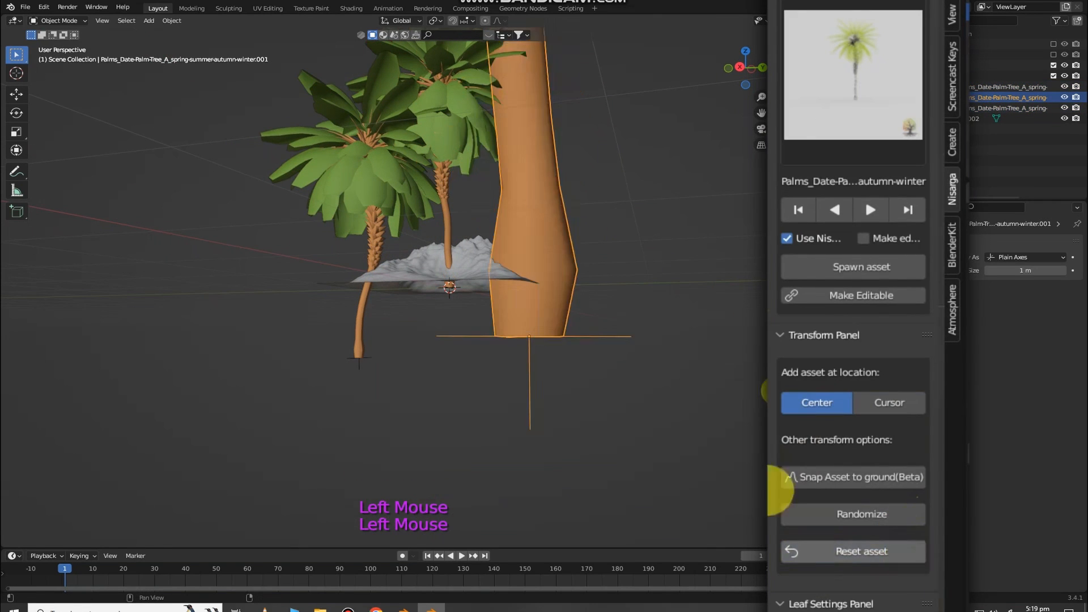
# Select all three date palms together and delete them
pyautogui.scroll(-2, 493, 201)
pyautogui.scroll(1, 460, 213)
pyautogui.moveTo(334, 126); pyautogui.dragTo(519, 264)
pyautogui.press('Delete')
pyautogui.scroll(2, 544, 215)
pyautogui.moveTo(510, 250); pyautogui.dragTo(480, 277, button='middle')
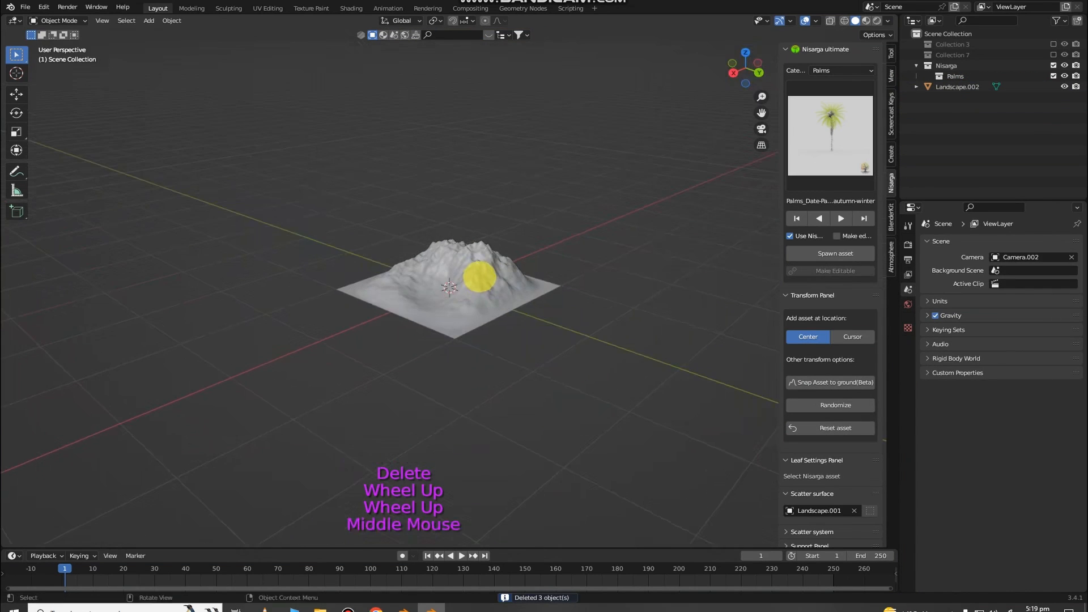
# Undo the deletion of the three palms and delete only the two duplicates
pyautogui.scroll(-2, 480, 278)
pyautogui.hotkey('ctrl', 'z')
pyautogui.click(527, 199)
pyautogui.press('Delete')
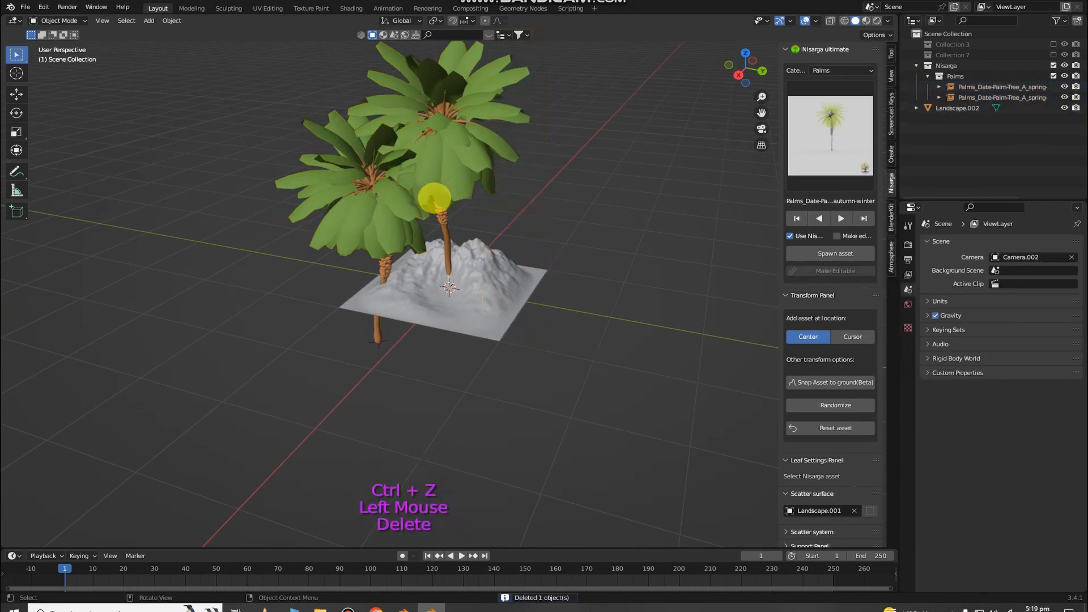
pyautogui.click(369, 207)
pyautogui.press('Delete')
# Move the remaining date palm up and away from the landscape so that it floats in the air
pyautogui.click(436, 161)
pyautogui.press('g')
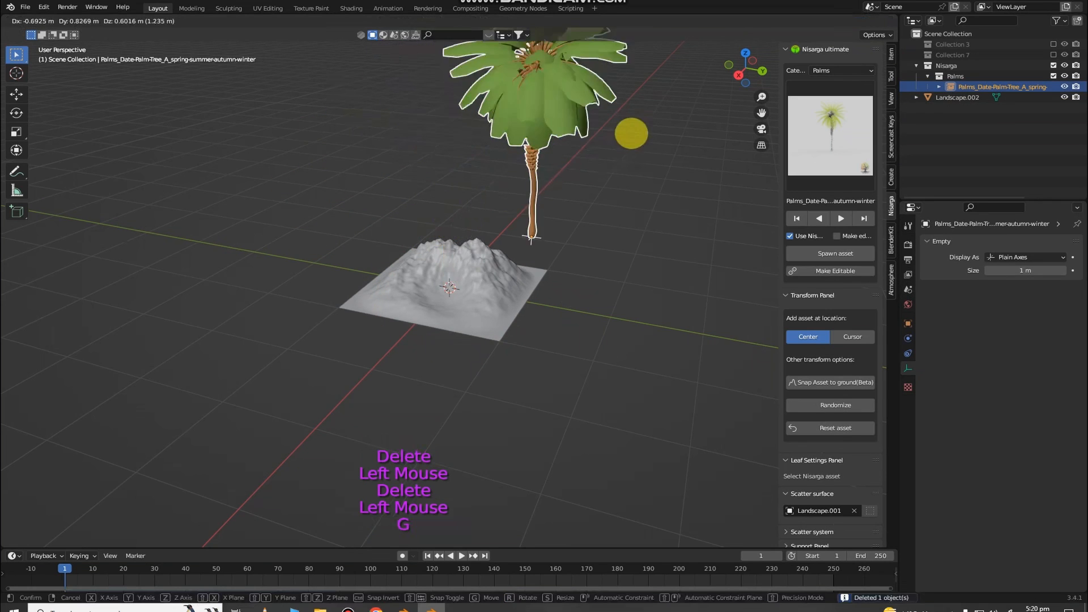
pyautogui.click(716, 101)
pyautogui.scroll(-4, 553, 220)
pyautogui.moveTo(525, 217); pyautogui.dragTo(508, 215, button='middle')
pyautogui.scroll(3, 508, 214)
pyautogui.press('g')
pyautogui.click(304, 279)
pyautogui.moveTo(299, 299); pyautogui.dragTo(219, 298, button='middle')
pyautogui.moveTo(563, 144); pyautogui.dragTo(382, 161, button='middle')
pyautogui.press('g')
pyautogui.click(386, 279)
pyautogui.scroll(4, 481, 209)
pyautogui.scroll(-2, 539, 170)
pyautogui.scroll(-2, 382, 161)
pyautogui.press('g')
pyautogui.click(664, 286)
pyautogui.scroll(2, 666, 289)
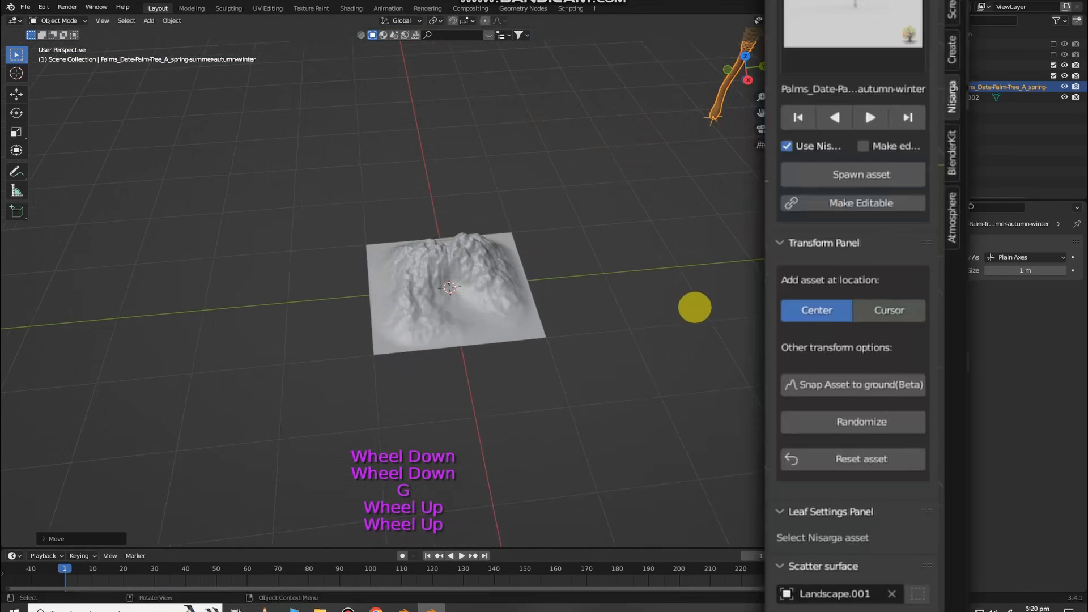
# Try to snap the floating date palm to the ground with Snap Asset to ground (Beta)
pyautogui.click(857, 389)
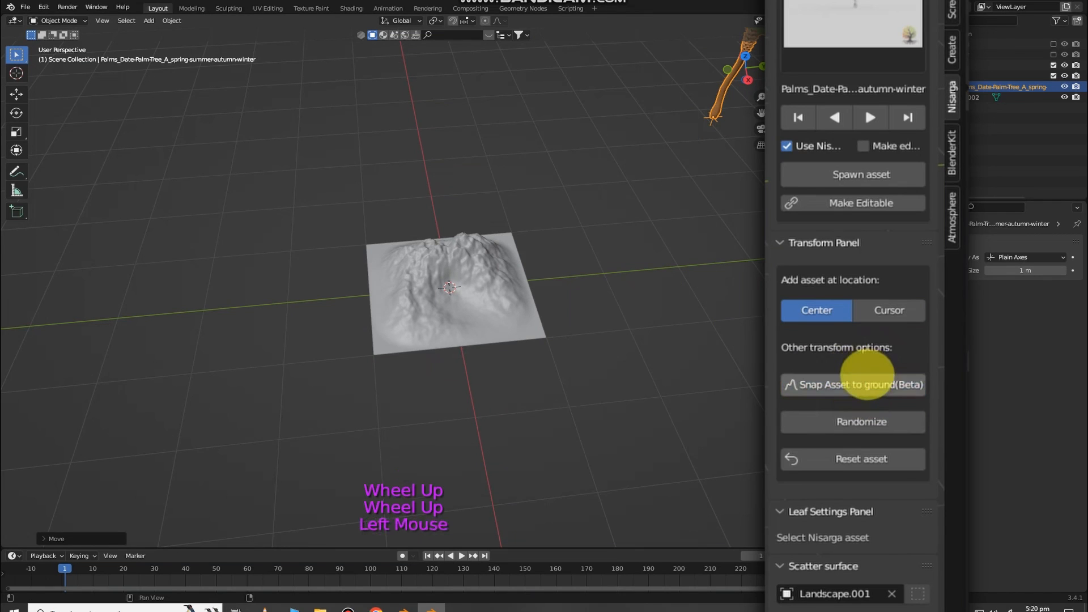
pyautogui.click(867, 377)
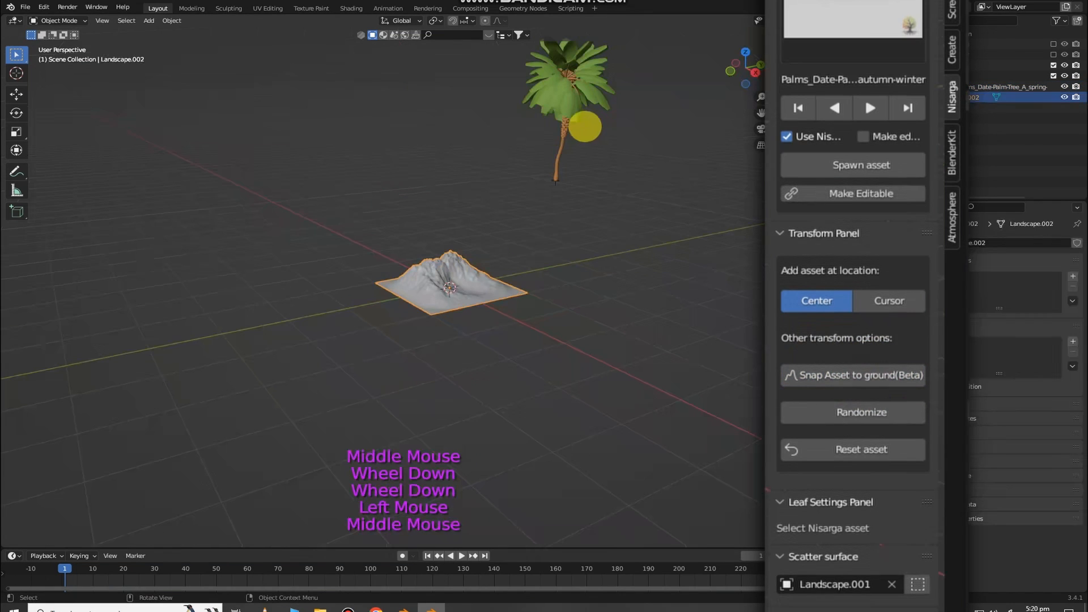
pyautogui.click(574, 122)
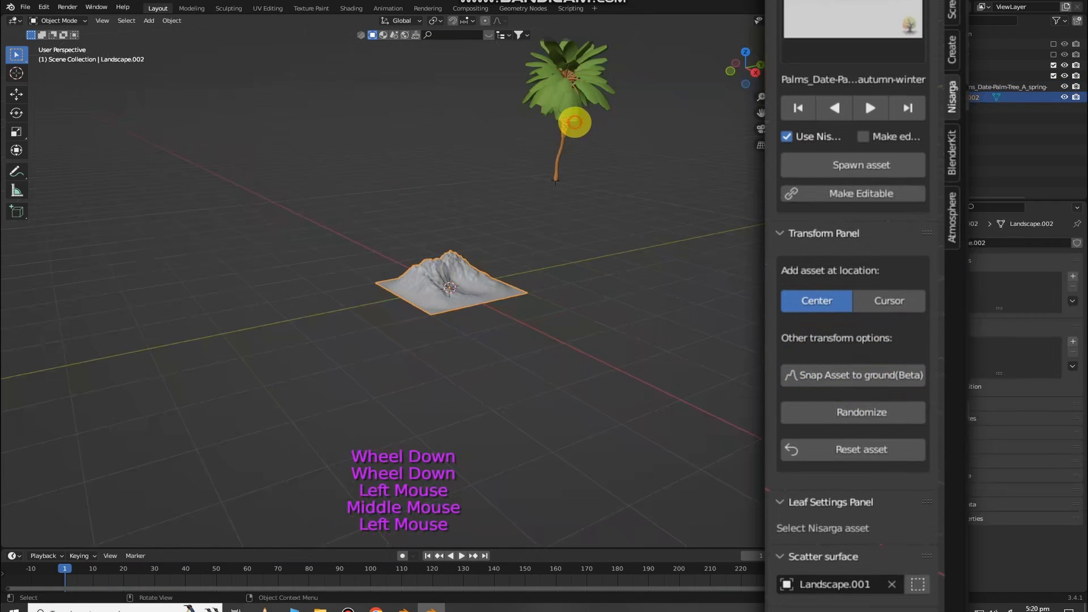
pyautogui.click(894, 364)
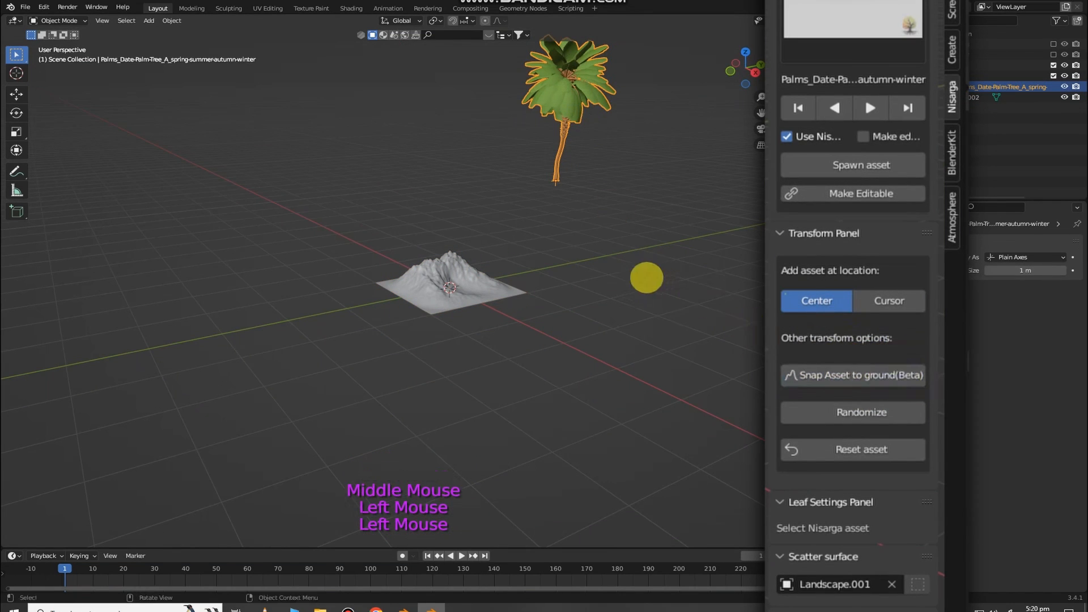
pyautogui.moveTo(651, 275); pyautogui.dragTo(612, 281, button='middle')
pyautogui.scroll(2, 683, 352)
pyautogui.scroll(-2, 682, 352)
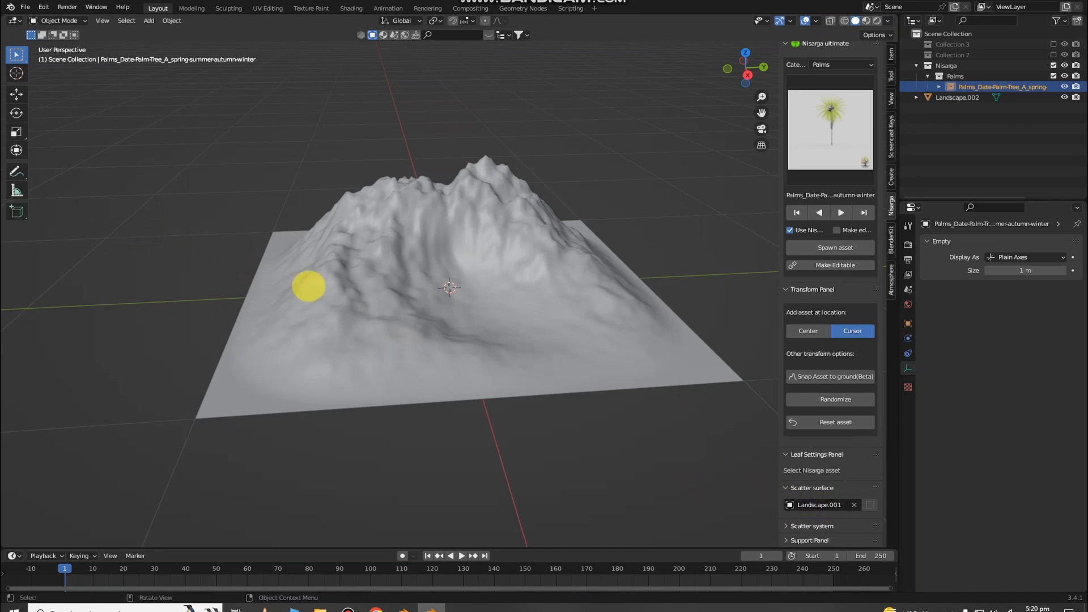
# Replace Landscape.001 as the scatter surface with the Landscape.002 mesh
pyautogui.click(354, 297)
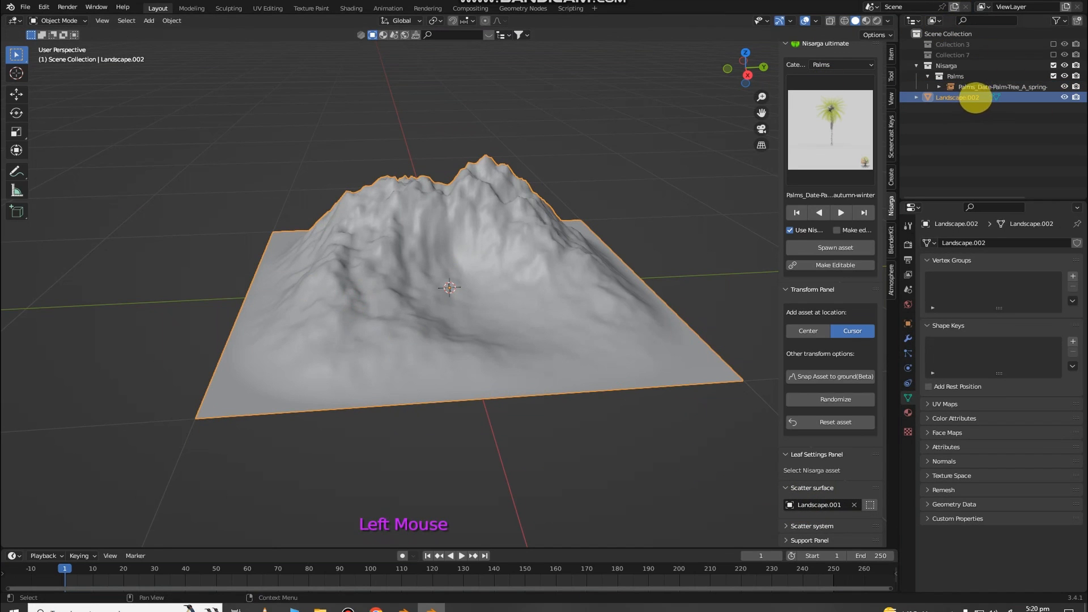
pyautogui.click(672, 176)
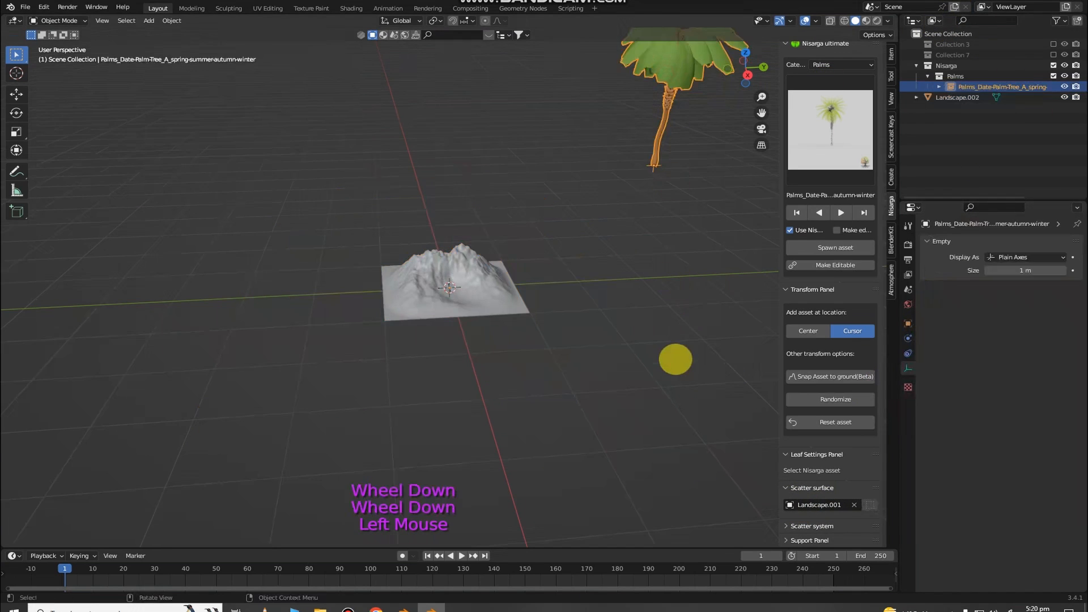
pyautogui.scroll(-1, 675, 359)
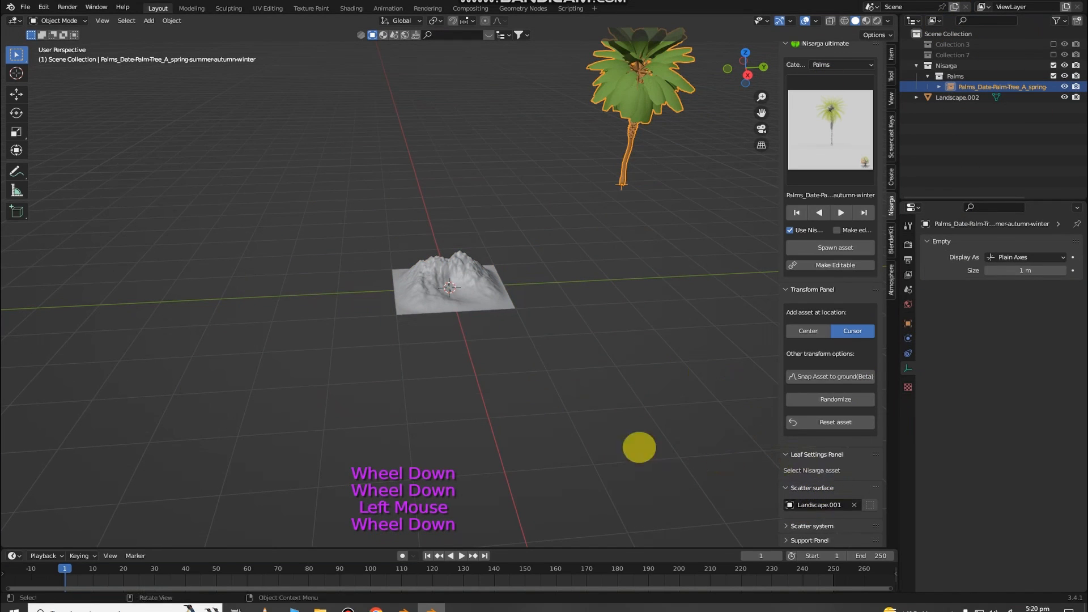
pyautogui.scroll(2, 347, 313)
pyautogui.scroll(1, 363, 313)
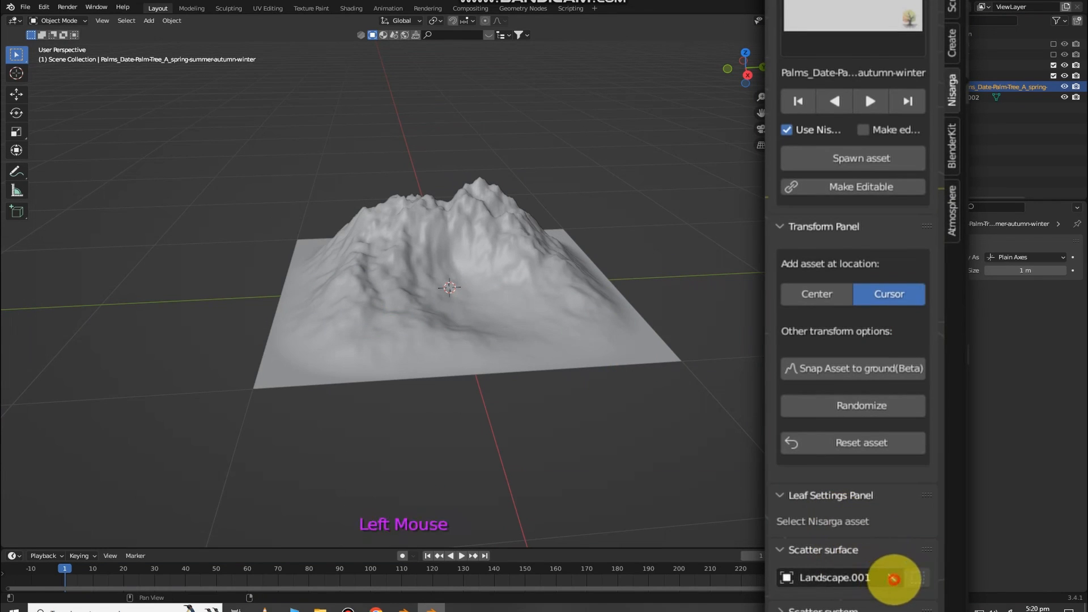
pyautogui.click(894, 578)
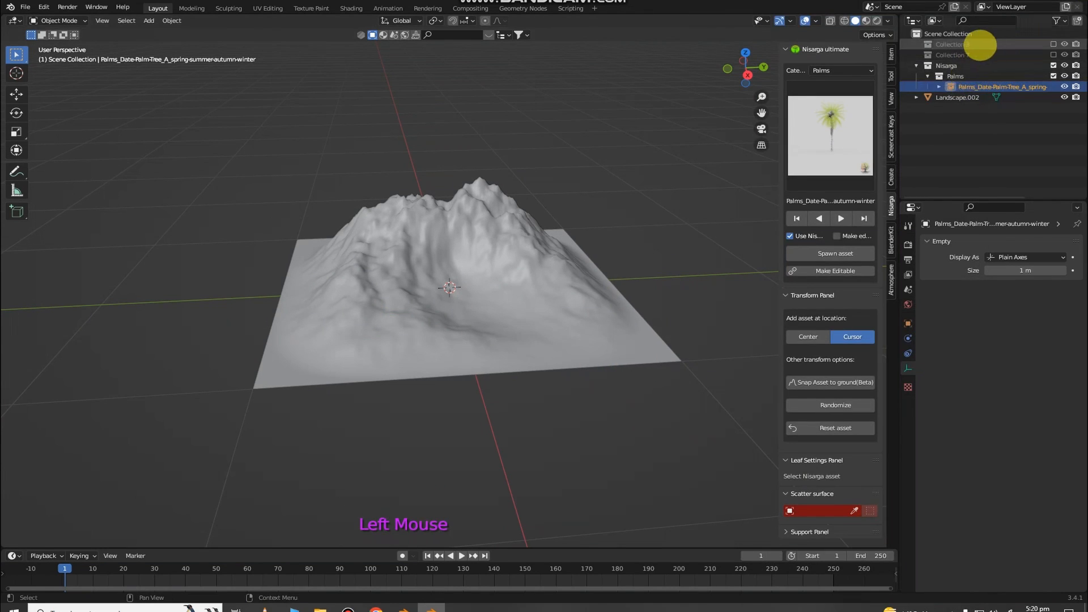
pyautogui.scroll(2, 542, 221)
pyautogui.moveTo(544, 221); pyautogui.dragTo(508, 221, button='middle')
pyautogui.scroll(-2, 508, 222)
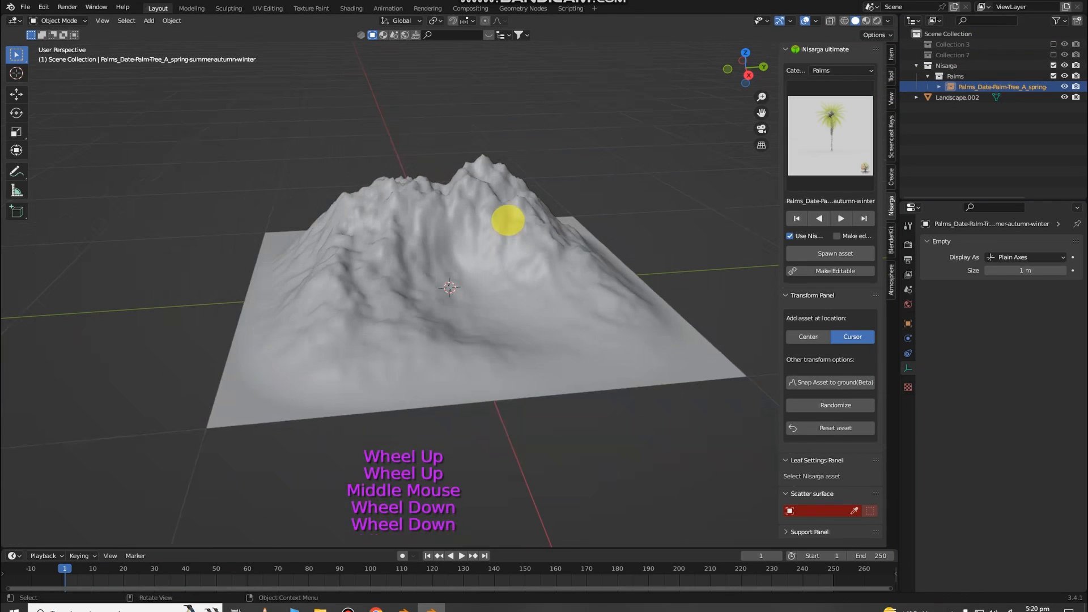
pyautogui.click(854, 510)
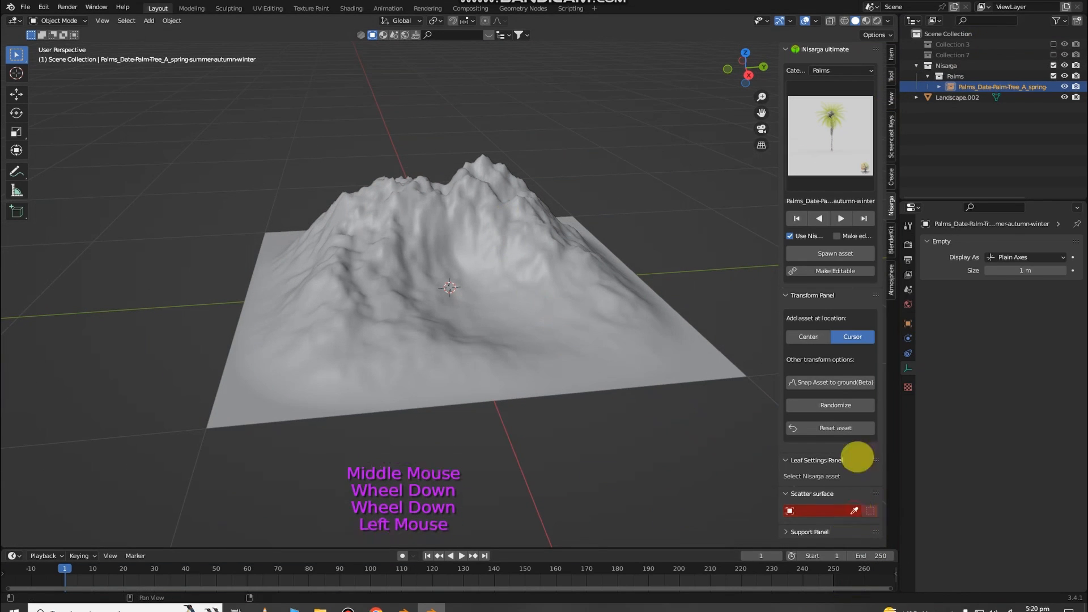
pyautogui.click(936, 98)
# Try to snap the floating date palm onto Landscape.002 with Snap Asset to ground (Beta)
pyautogui.scroll(-2, 482, 187)
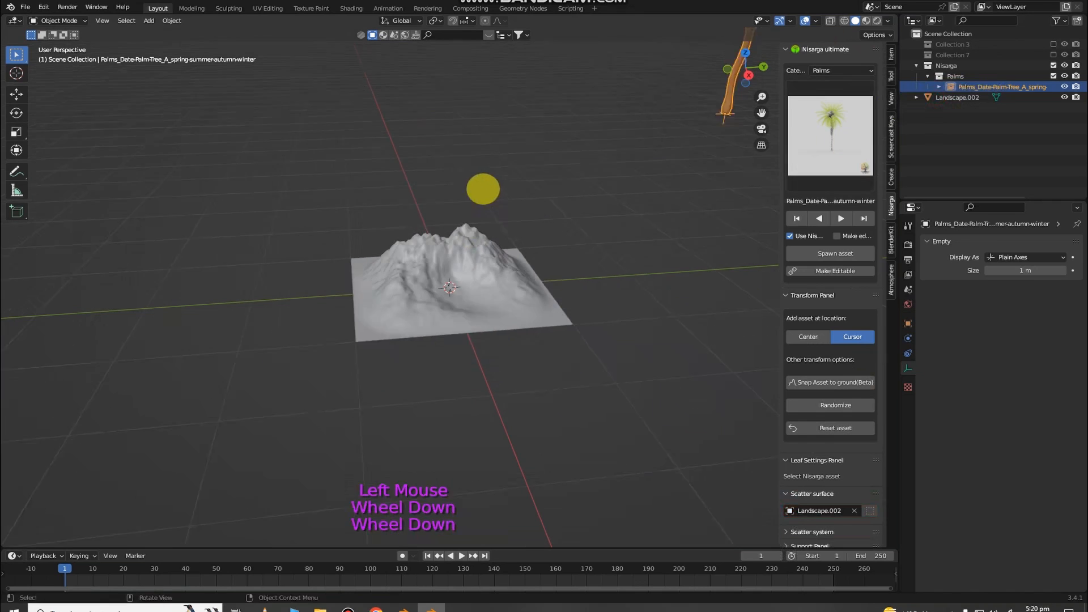
pyautogui.scroll(-1, 494, 189)
pyautogui.scroll(1, 502, 189)
pyautogui.scroll(-2, 510, 189)
pyautogui.click(816, 386)
pyautogui.scroll(2, 511, 321)
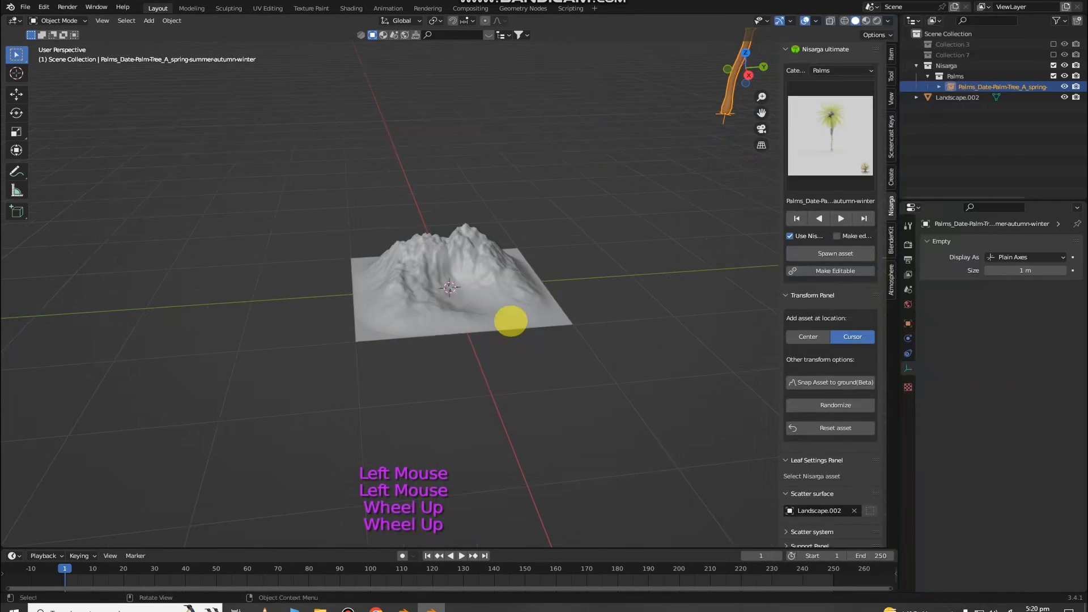
# Select the landscape mesh and hide it from the viewport
pyautogui.click(498, 305)
pyautogui.scroll(2, 525, 295)
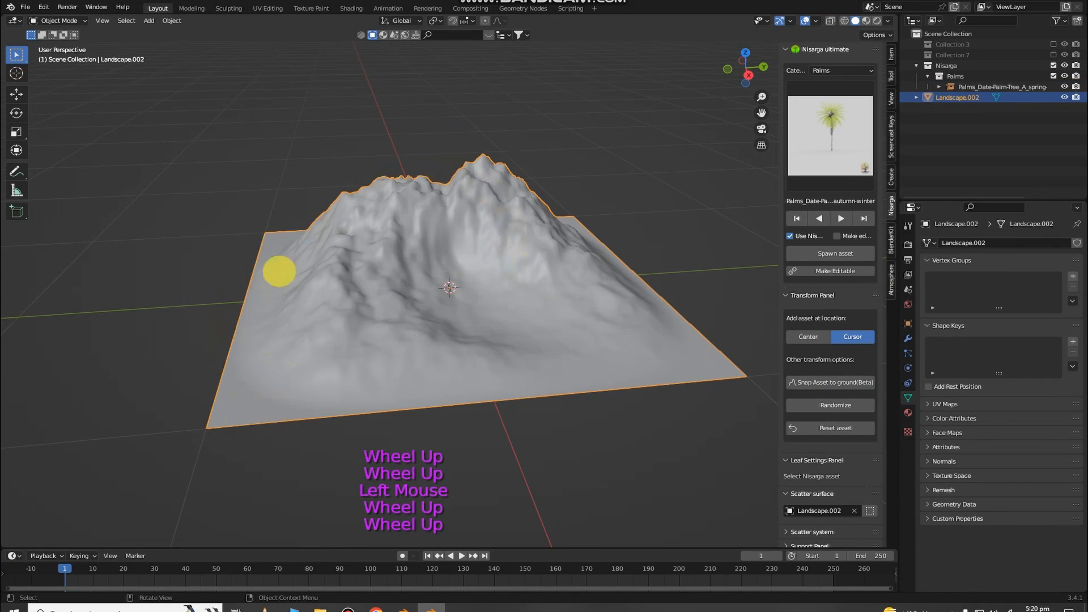
pyautogui.hotkey('ctrl', 'z')
pyautogui.scroll(-2, 469, 321)
pyautogui.press('h')
# Add a mesh plane at the 3D cursor and scale it up into a large flat ground beneath the palm
pyautogui.hotkey('shift', 'a')
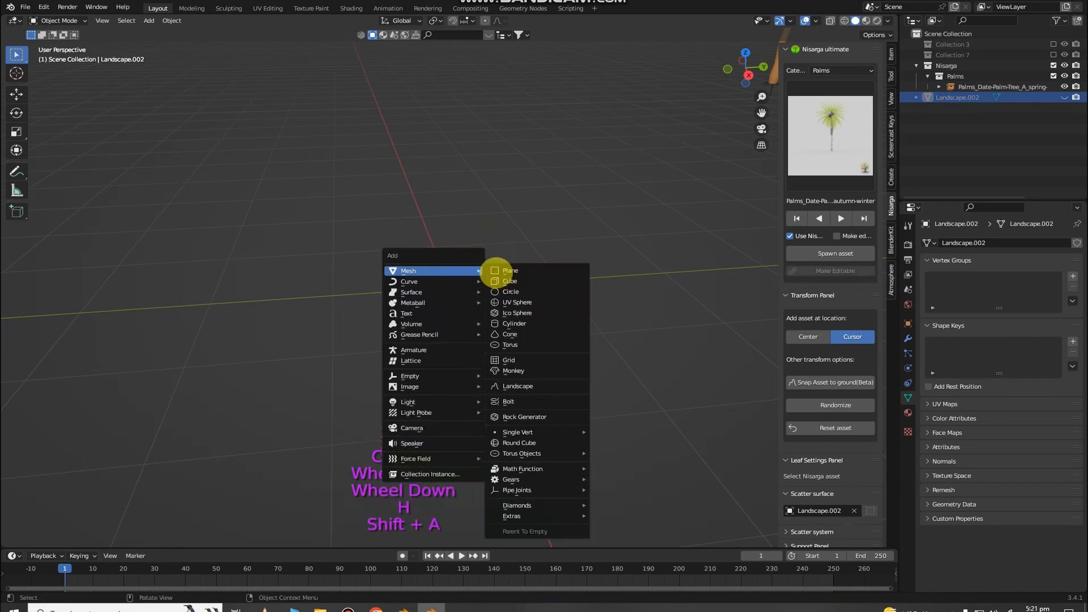
pyautogui.click(502, 271)
pyautogui.press('s')
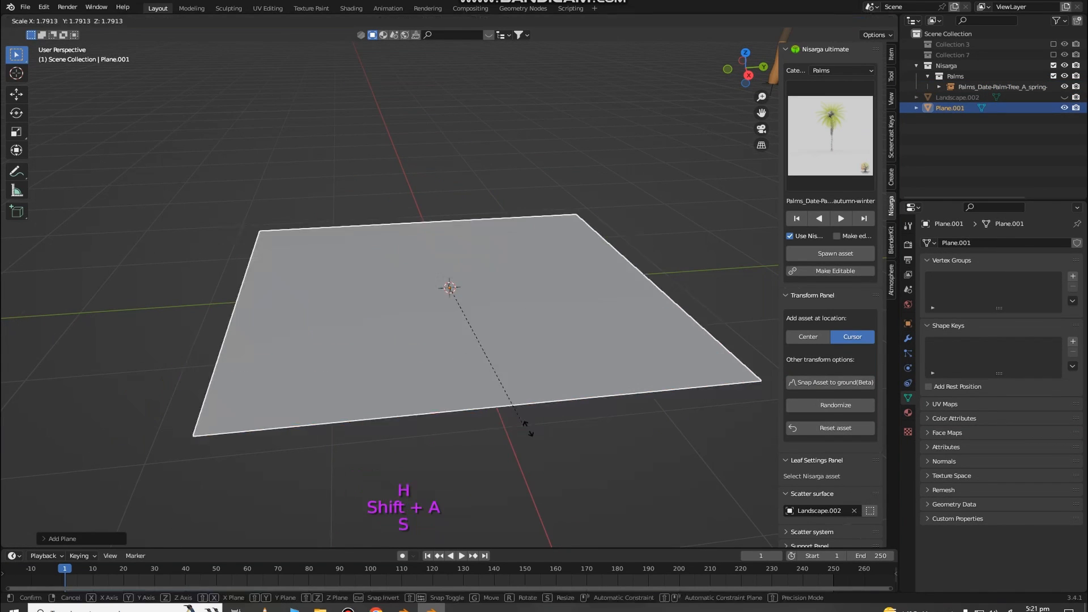
pyautogui.click(684, 214)
pyautogui.scroll(-3, 683, 214)
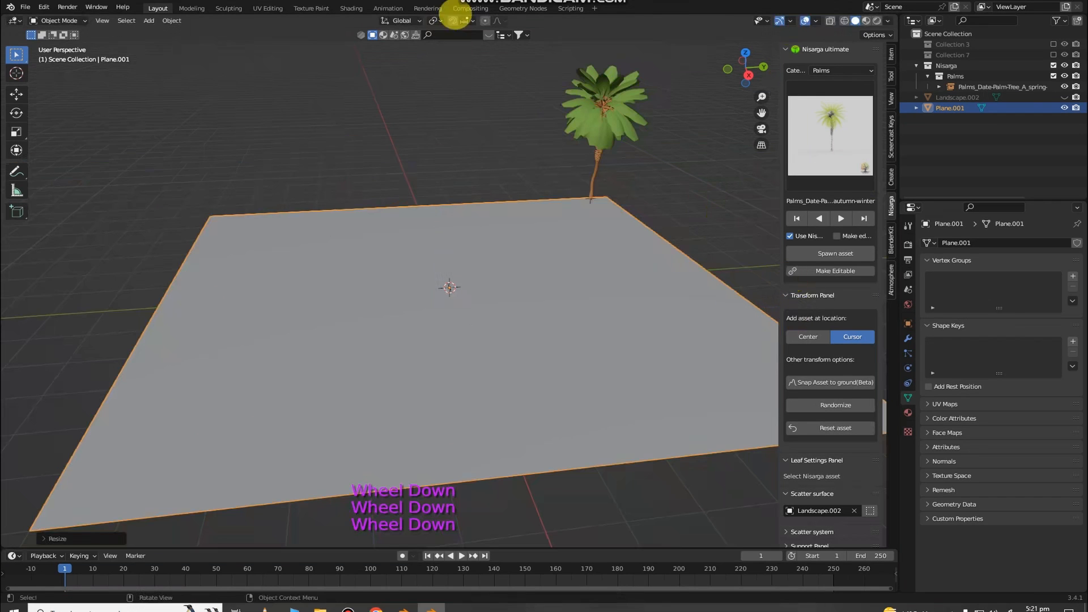
# Try to snap the date palm to the ground with the new plane beneath it
pyautogui.click(584, 127)
pyautogui.click(842, 385)
pyautogui.moveTo(553, 323); pyautogui.dragTo(446, 212, button='middle')
pyautogui.scroll(1, 476, 272)
pyautogui.scroll(-1, 408, 231)
pyautogui.scroll(1, 420, 229)
pyautogui.scroll(1, 420, 229)
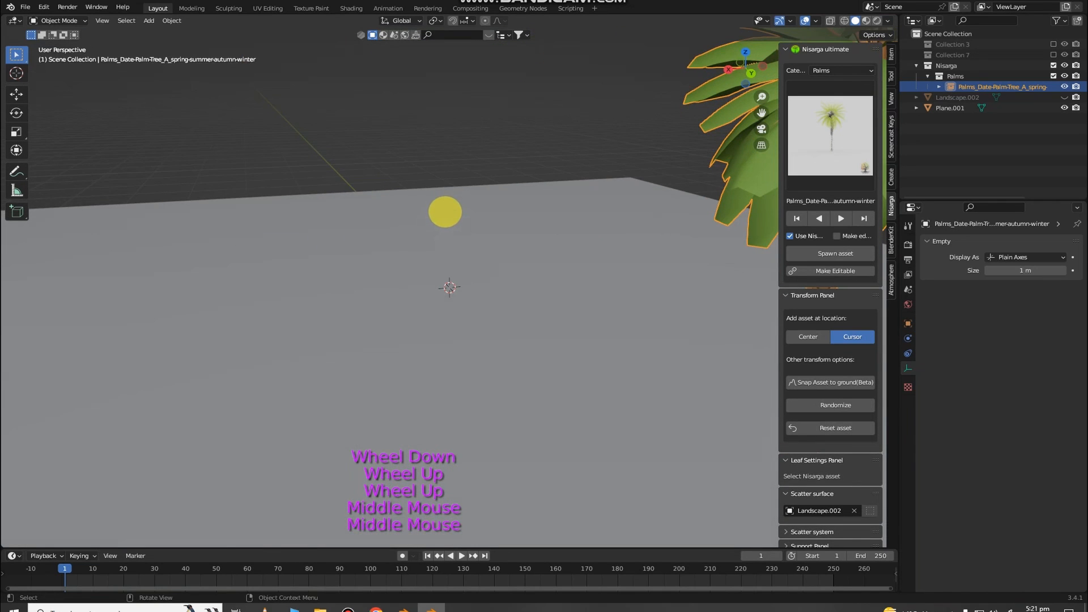
# Undo back past the palm selection, the added plane and the hiding of the landscape
pyautogui.scroll(-2, 437, 272)
pyautogui.hotkey('ctrl', 'z')
pyautogui.scroll(1, 430, 323)
pyautogui.moveTo(431, 323); pyautogui.dragTo(511, 291, button='middle')
pyautogui.scroll(-2, 396, 291)
pyautogui.scroll(2, 465, 275)
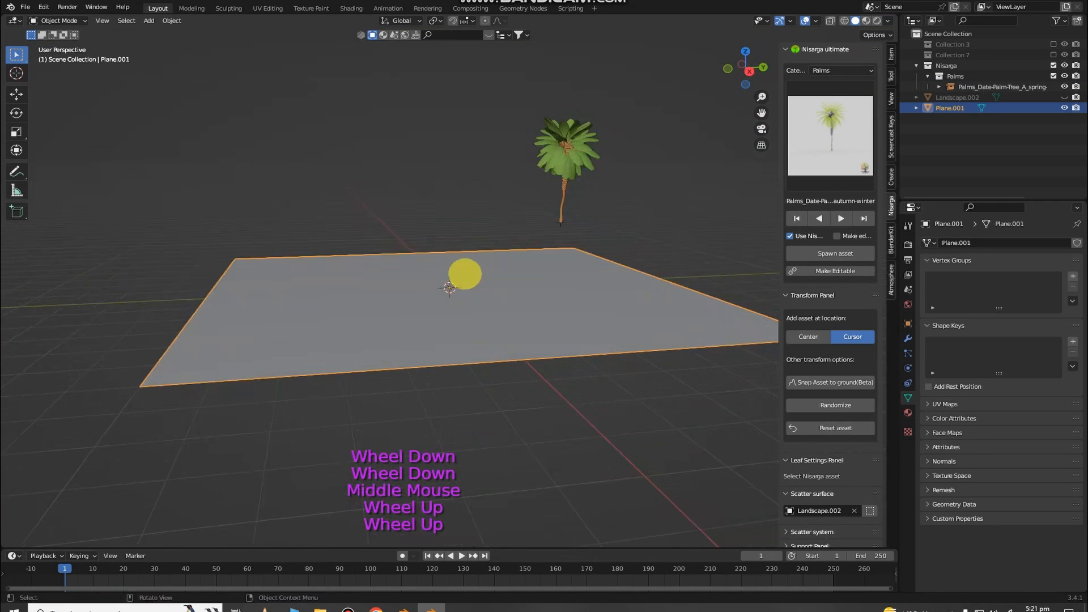
pyautogui.hotkey('ctrl', 'z')
pyautogui.hotkey('ctrl', 'z')
pyautogui.hotkey('ctrl', 'z')
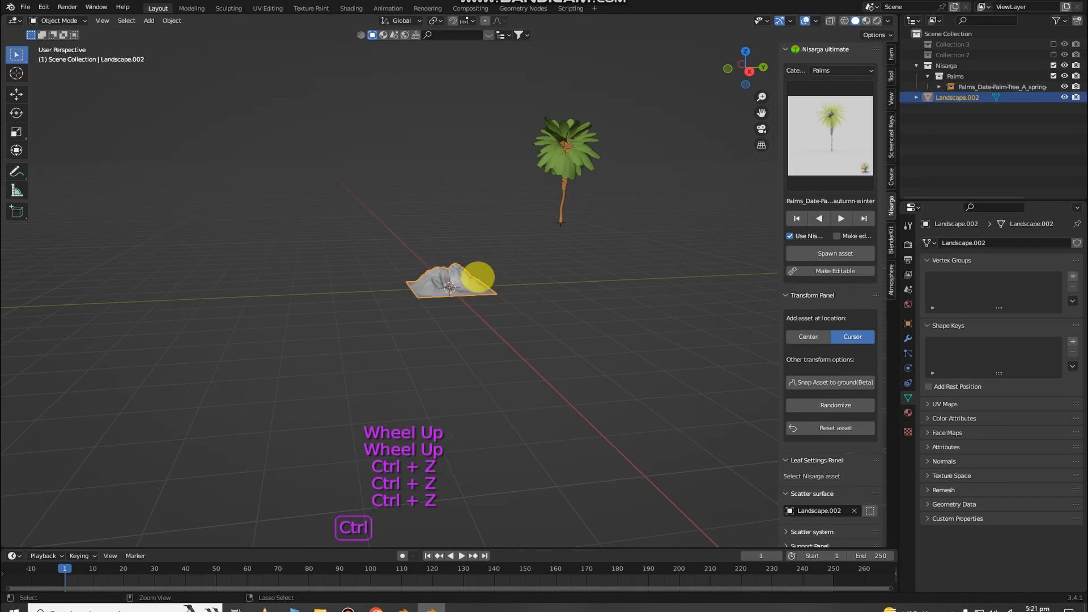
# Examine the landscape's terrain from several sides and compare its size with the floating date palm
pyautogui.scroll(2, 478, 277)
pyautogui.scroll(1, 476, 275)
pyautogui.scroll(-2, 360, 272)
pyautogui.moveTo(360, 272); pyautogui.dragTo(355, 182, button='middle')
pyautogui.scroll(1, 382, 250)
pyautogui.moveTo(479, 244); pyautogui.dragTo(461, 190, button='middle')
pyautogui.scroll(-1, 498, 187)
pyautogui.scroll(2, 468, 194)
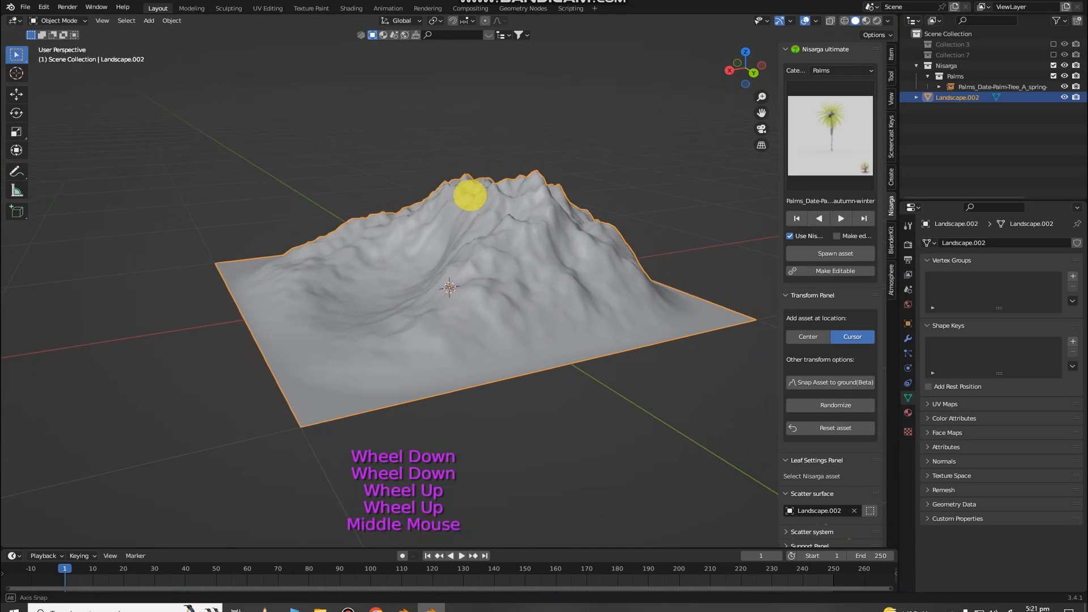
pyautogui.scroll(3, 477, 193)
pyautogui.scroll(-2, 442, 164)
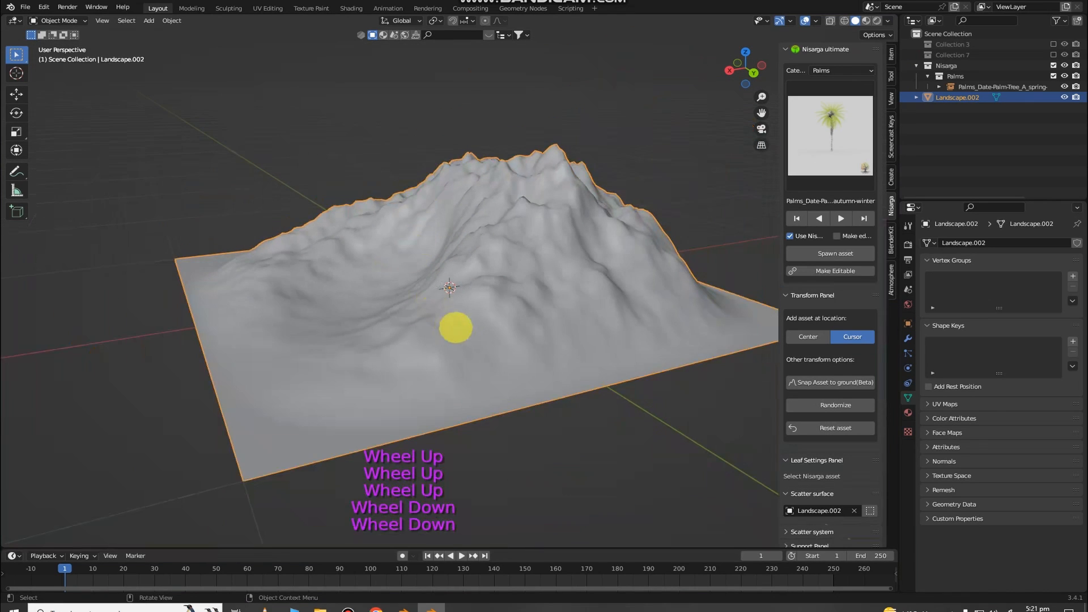
pyautogui.moveTo(464, 237); pyautogui.dragTo(499, 227, button='middle')
pyautogui.scroll(-2, 696, 334)
pyautogui.moveTo(696, 334); pyautogui.dragTo(513, 261, button='middle')
pyautogui.scroll(2, 513, 261)
pyautogui.moveTo(513, 261); pyautogui.dragTo(316, 221, button='middle')
pyautogui.scroll(-2, 551, 231)
pyautogui.scroll(3, 451, 230)
pyautogui.middleClick(452, 230)
pyautogui.scroll(-3, 452, 230)
pyautogui.scroll(1, 316, 221)
pyautogui.scroll(2, 316, 221)
pyautogui.scroll(-2, 316, 221)
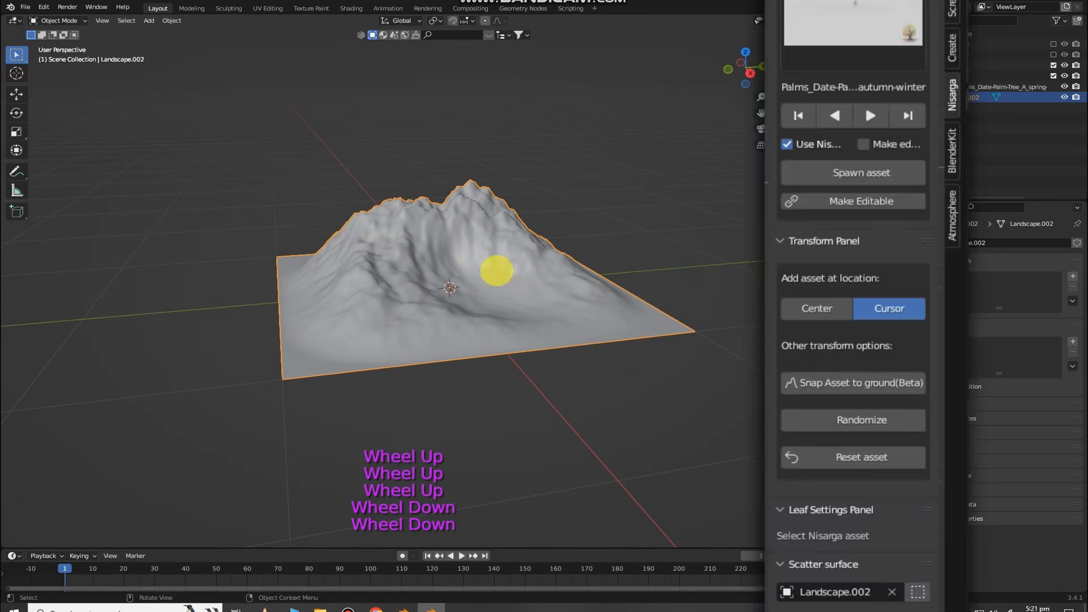
pyautogui.scroll(-2, 450, 280)
pyautogui.moveTo(450, 280); pyautogui.dragTo(420, 196, button='middle')
pyautogui.scroll(-2, 485, 199)
pyautogui.scroll(4, 420, 196)
pyautogui.scroll(-4, 520, 141)
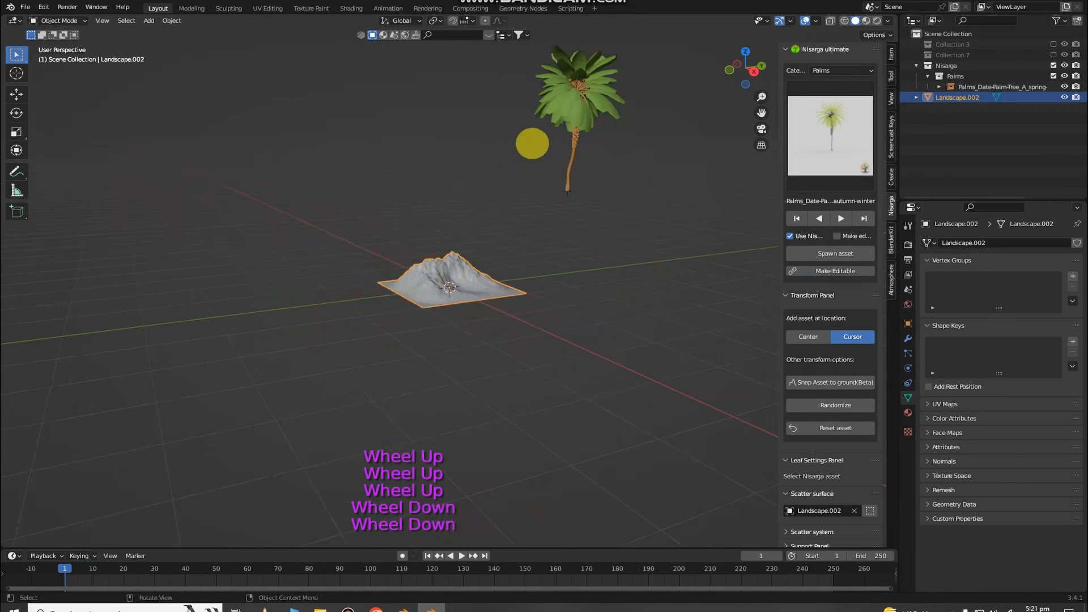
# Scale the landscape mesh up by a factor of 2
pyautogui.press('s')
pyautogui.rightClick(683, 211)
pyautogui.press('s')
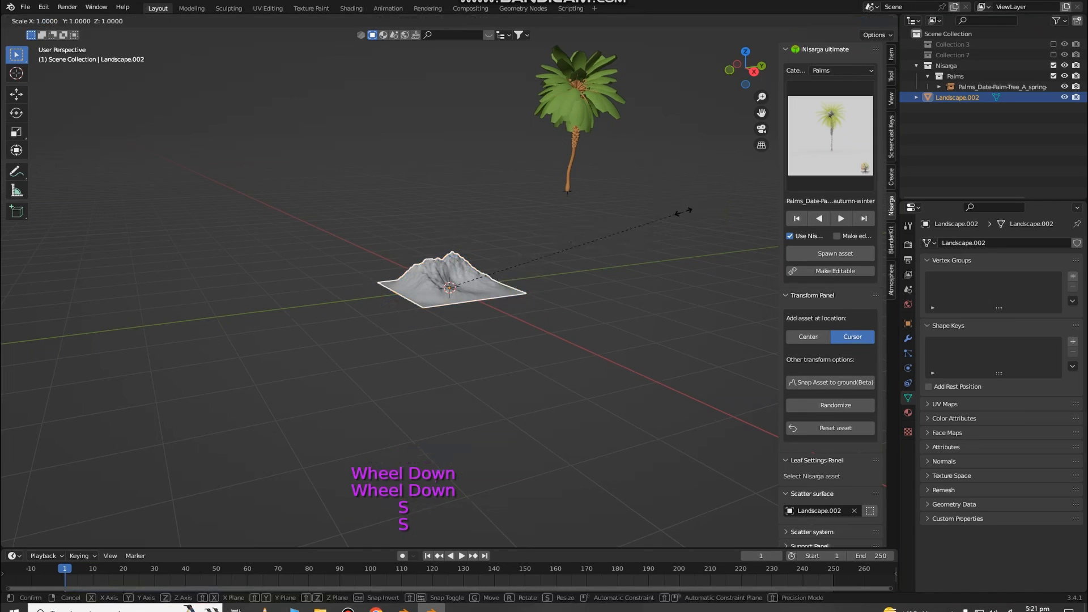
pyautogui.press('2')
pyautogui.click(634, 209)
pyautogui.scroll(2, 616, 223)
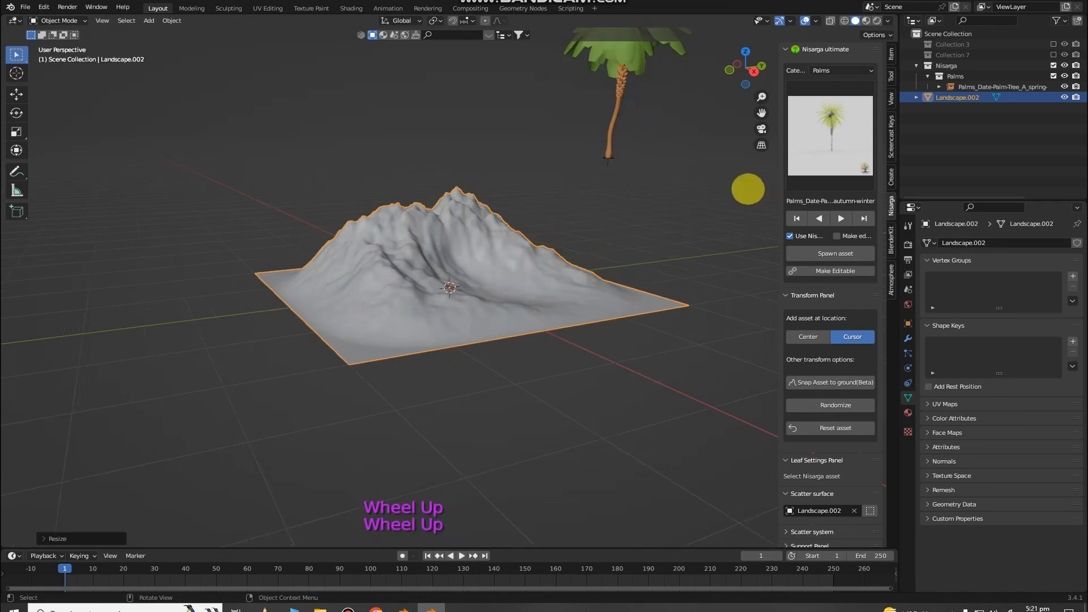
# Inspect the enlarged landscape up close and from a distance alongside the floating palm
pyautogui.scroll(-2, 564, 248)
pyautogui.scroll(2, 505, 228)
pyautogui.scroll(-2, 505, 228)
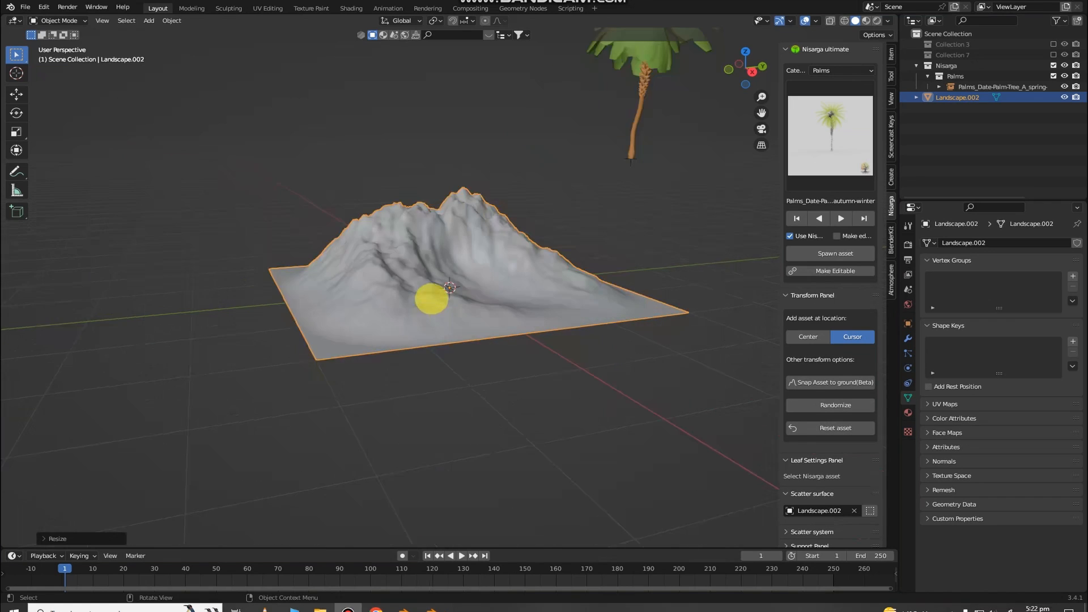
pyautogui.moveTo(432, 299); pyautogui.dragTo(445, 290, button='middle')
pyautogui.scroll(-2, 445, 290)
pyautogui.moveTo(445, 290); pyautogui.dragTo(457, 285, button='middle')
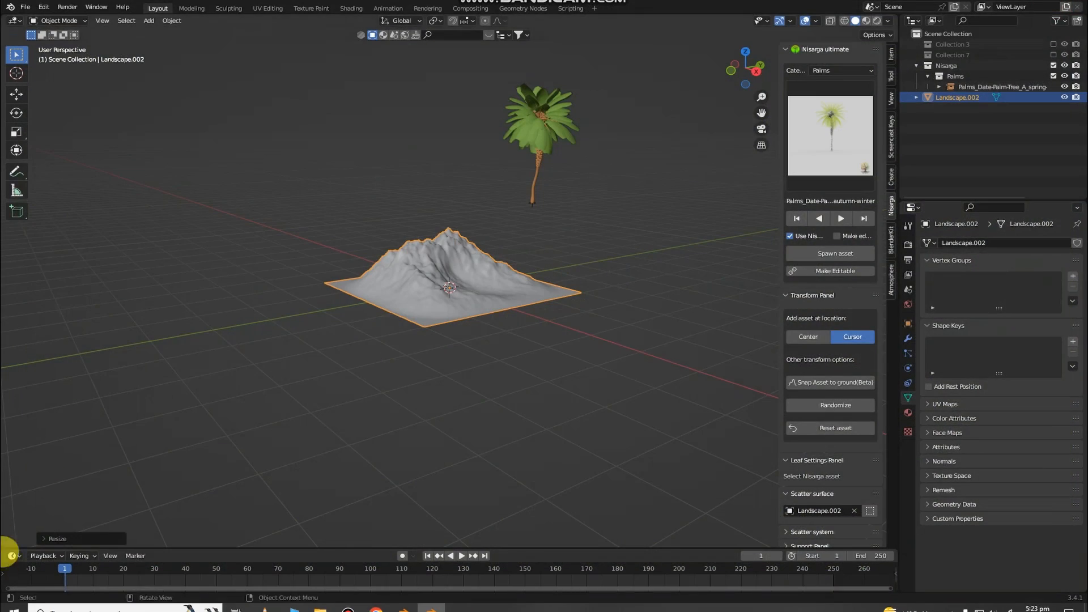
pyautogui.scroll(3, 131, 391)
pyautogui.moveTo(131, 391); pyautogui.dragTo(99, 390, button='middle')
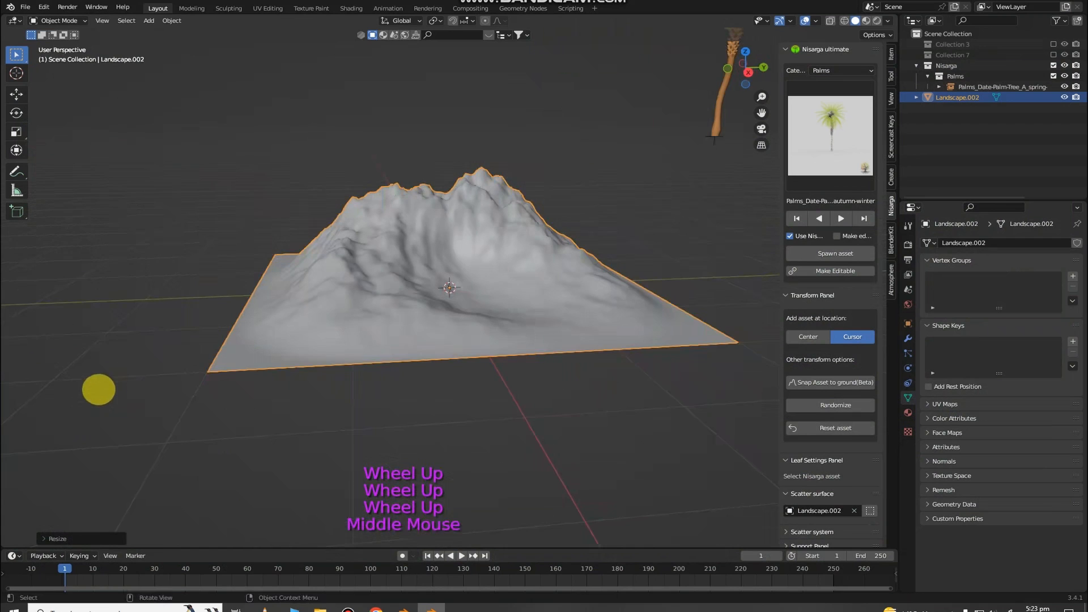
pyautogui.scroll(1, 105, 414)
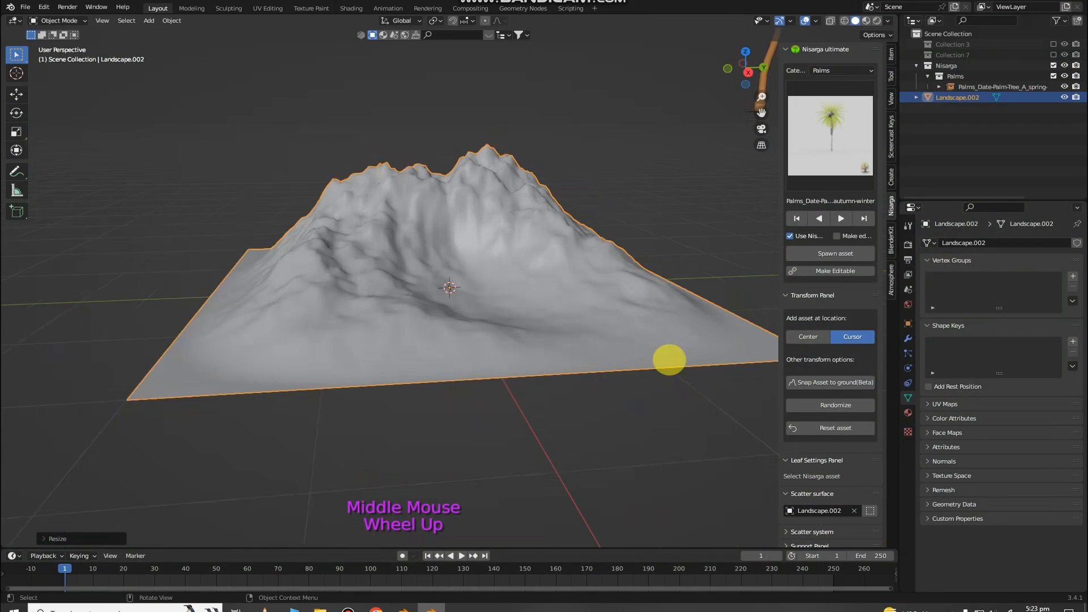
pyautogui.scroll(-2, 831, 317)
pyautogui.scroll(-2, 447, 337)
pyautogui.moveTo(447, 338); pyautogui.dragTo(487, 347, button='middle')
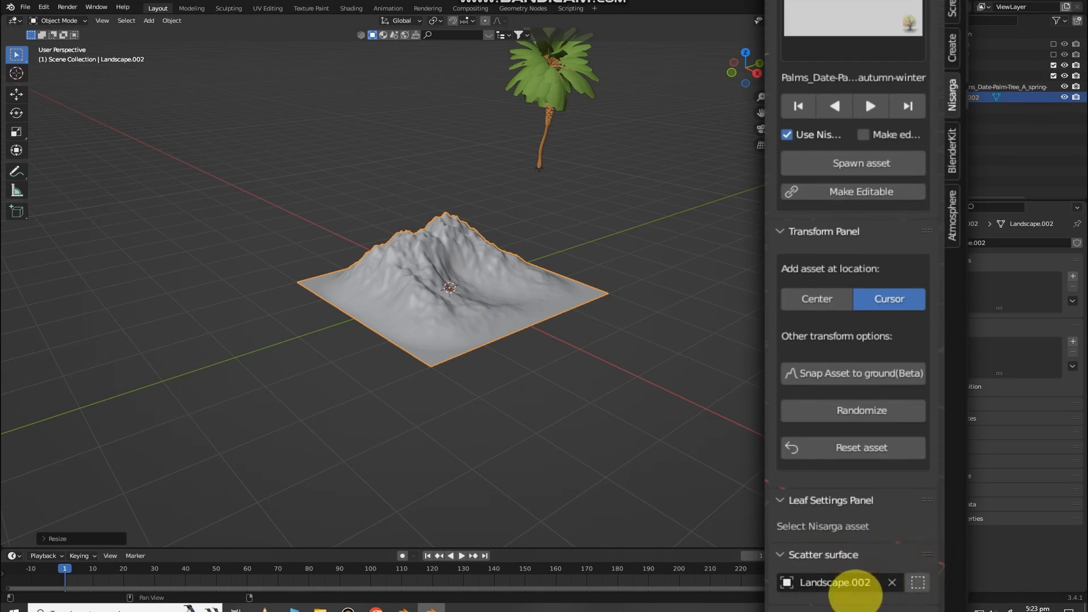
# Clear the scatter surface and assign the selected Landscape.002 mesh to it
pyautogui.scroll(-2, 895, 573)
pyautogui.click(892, 582)
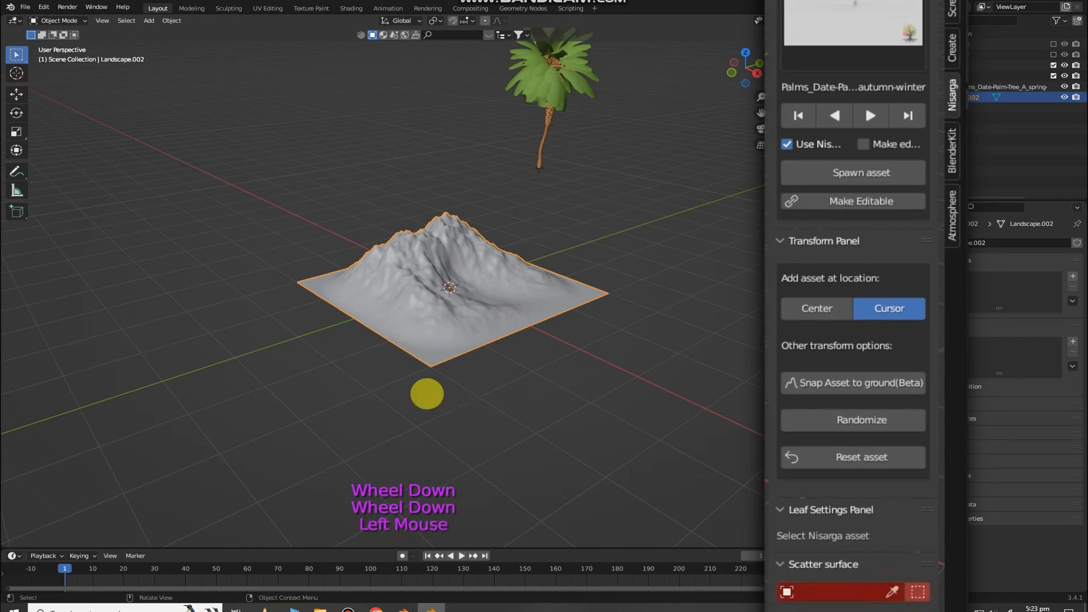
pyautogui.scroll(2, 440, 240)
pyautogui.middleClick(440, 240)
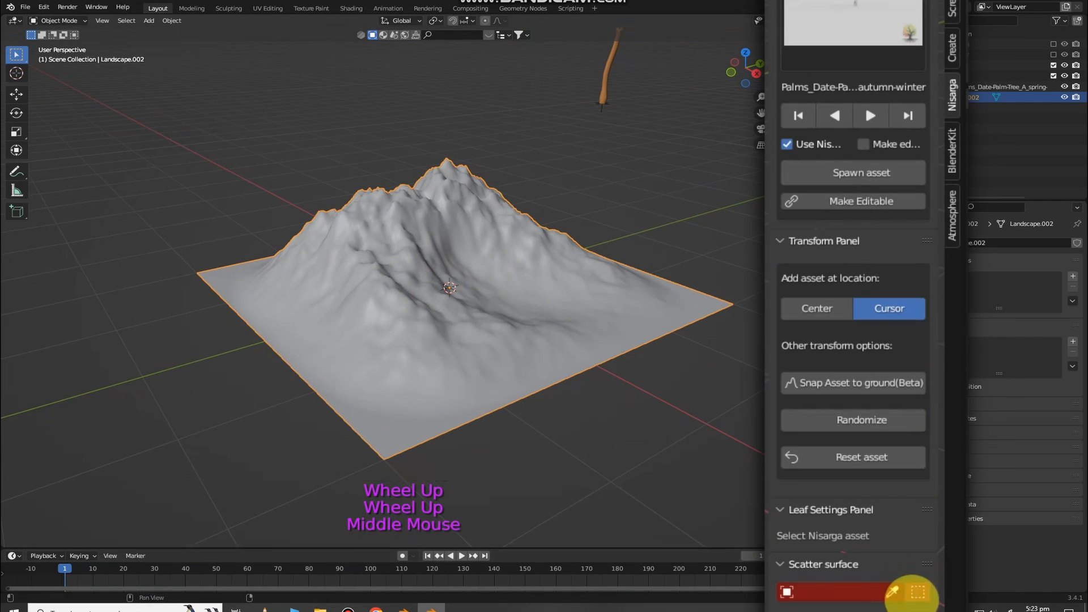
pyautogui.click(917, 592)
# Expand the Scatter system settings and delete the floating date palm from the scene
pyautogui.moveTo(657, 445); pyautogui.dragTo(629, 444, button='middle')
pyautogui.scroll(-1, 449, 283)
pyautogui.scroll(-2, 833, 469)
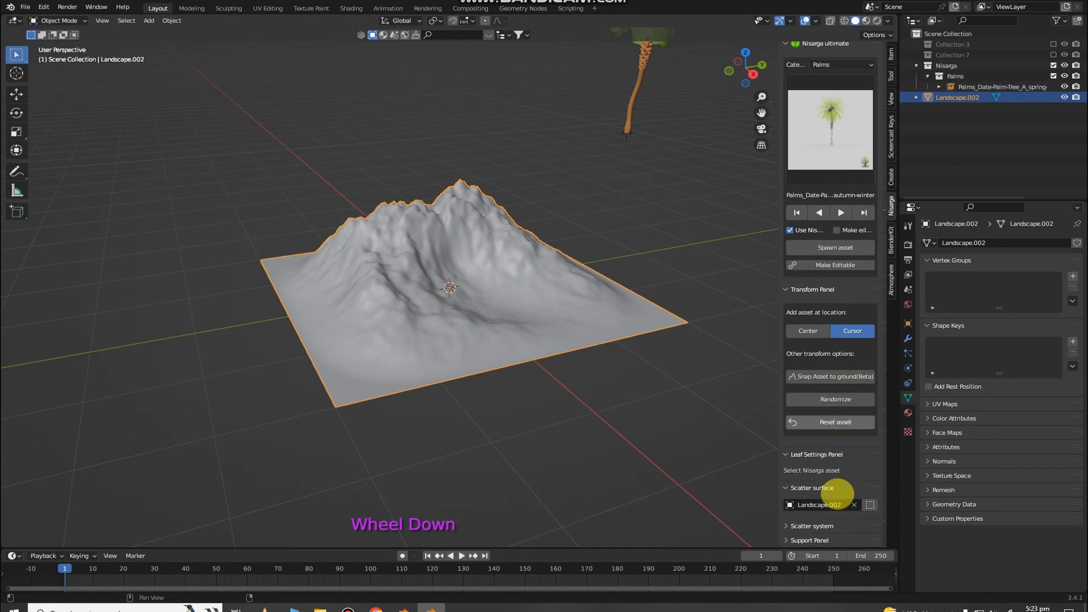
pyautogui.click(811, 525)
pyautogui.scroll(-2, 822, 510)
pyautogui.scroll(-1, 815, 509)
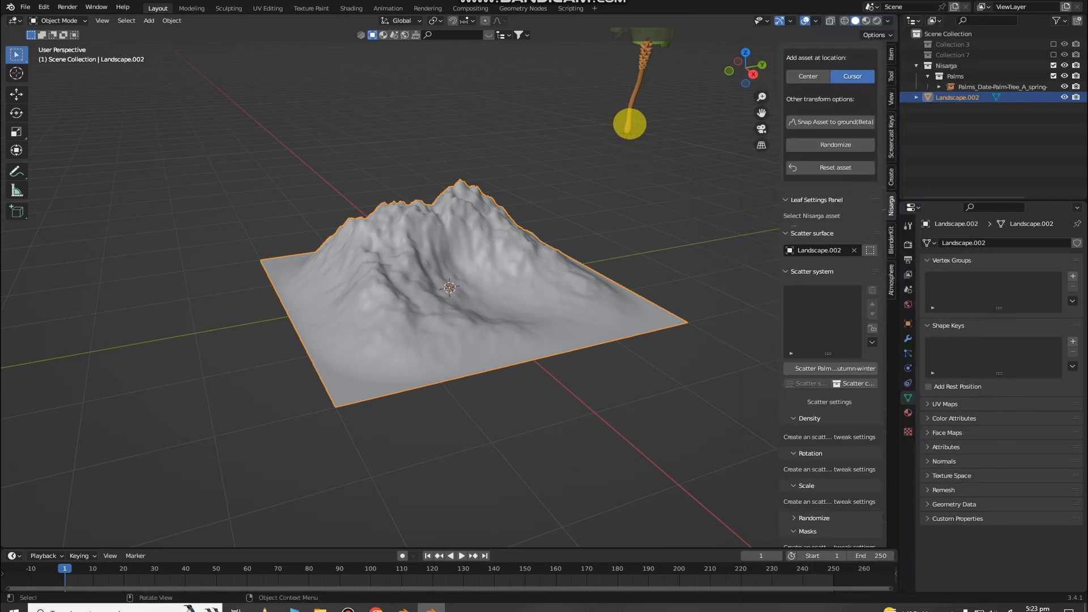
pyautogui.click(630, 123)
pyautogui.press('Delete')
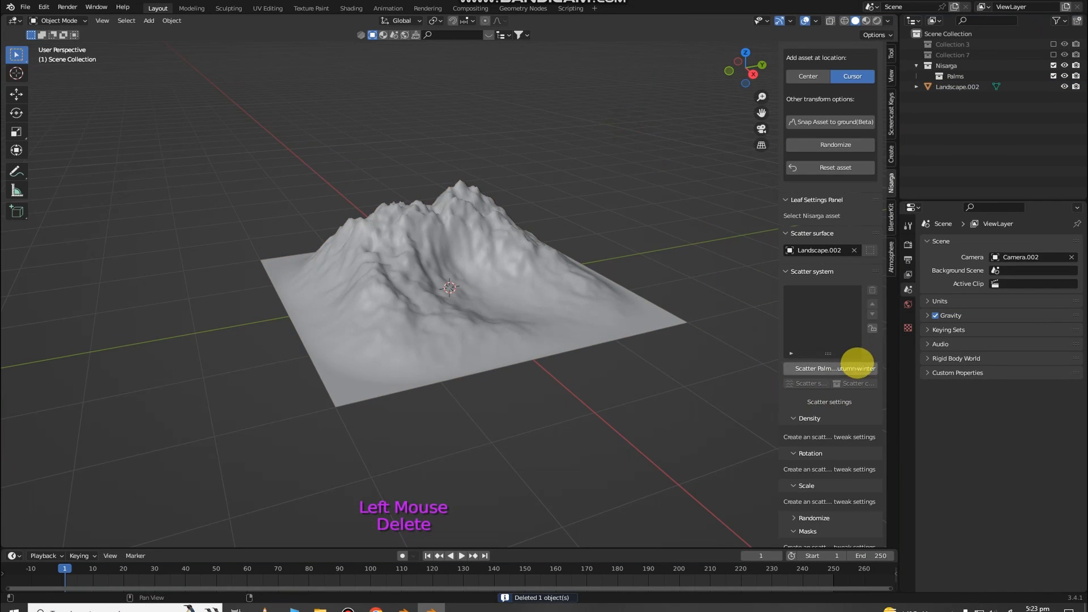
# Choose the Palms_CoconutPalm_A_spring-summer-autumn-winter asset from the Palms library
pyautogui.scroll(6, 857, 363)
pyautogui.click(812, 169)
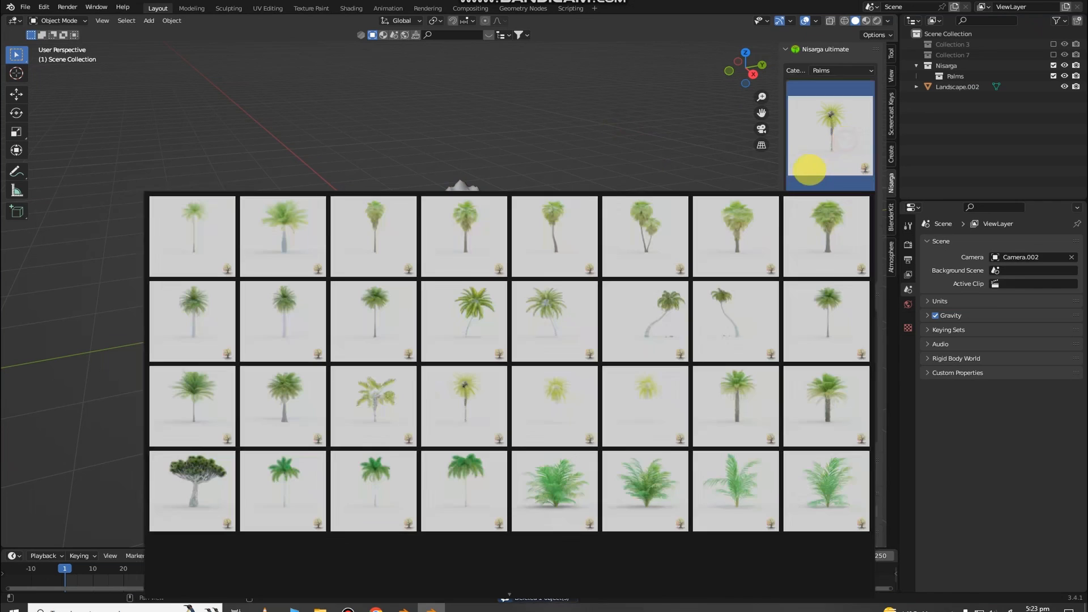
pyautogui.click(643, 316)
# Start a new scatter system and choose Palms_Silver-fan-palm_B_spring-summer-autumn-winter as its asset in the Palms category
pyautogui.scroll(-6, 828, 182)
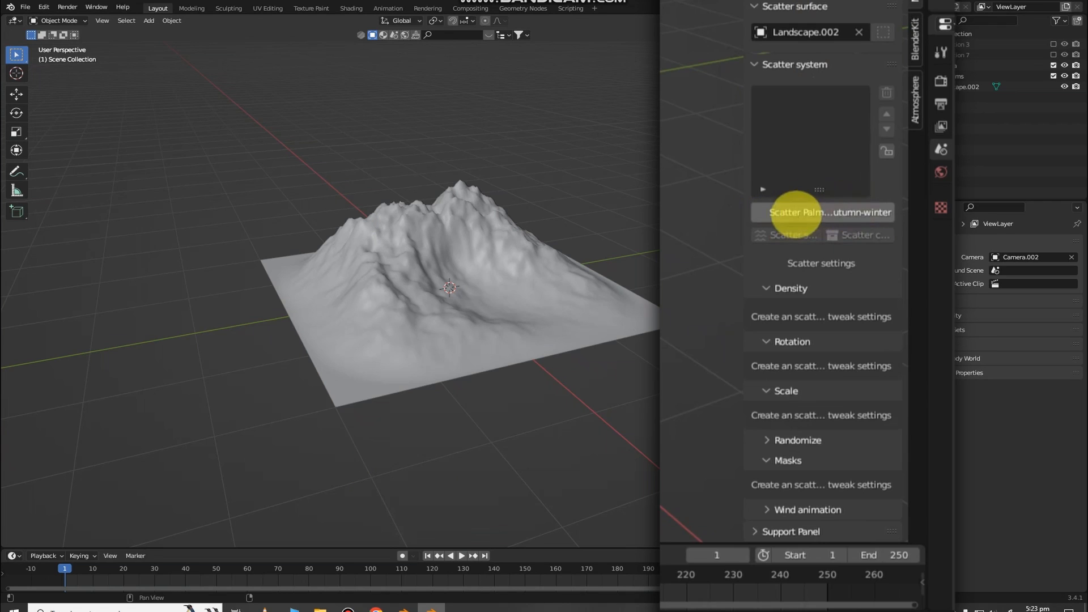
pyautogui.click(797, 213)
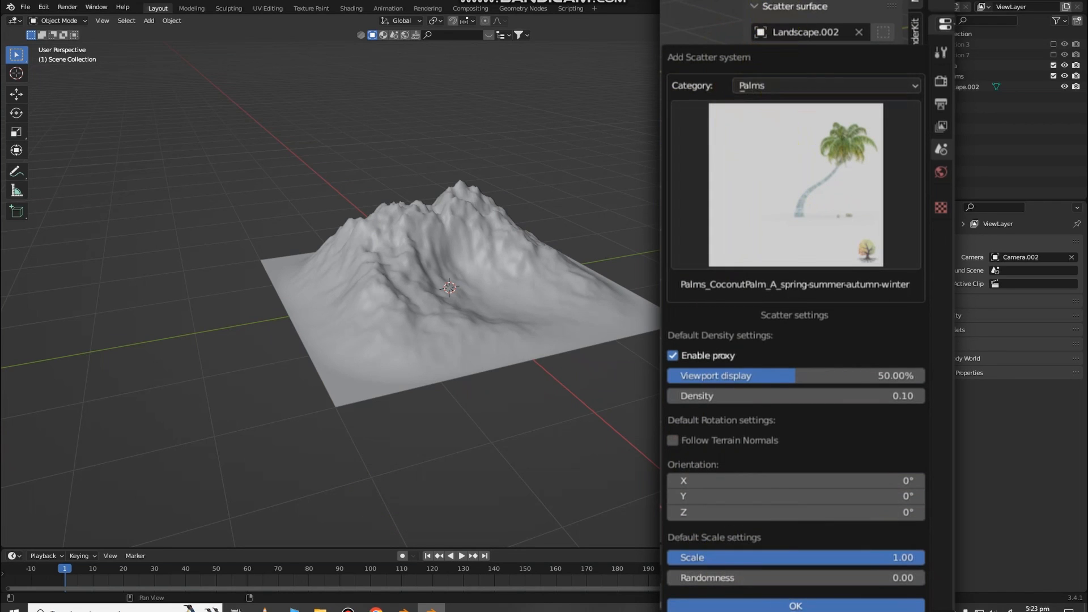
pyautogui.click(840, 244)
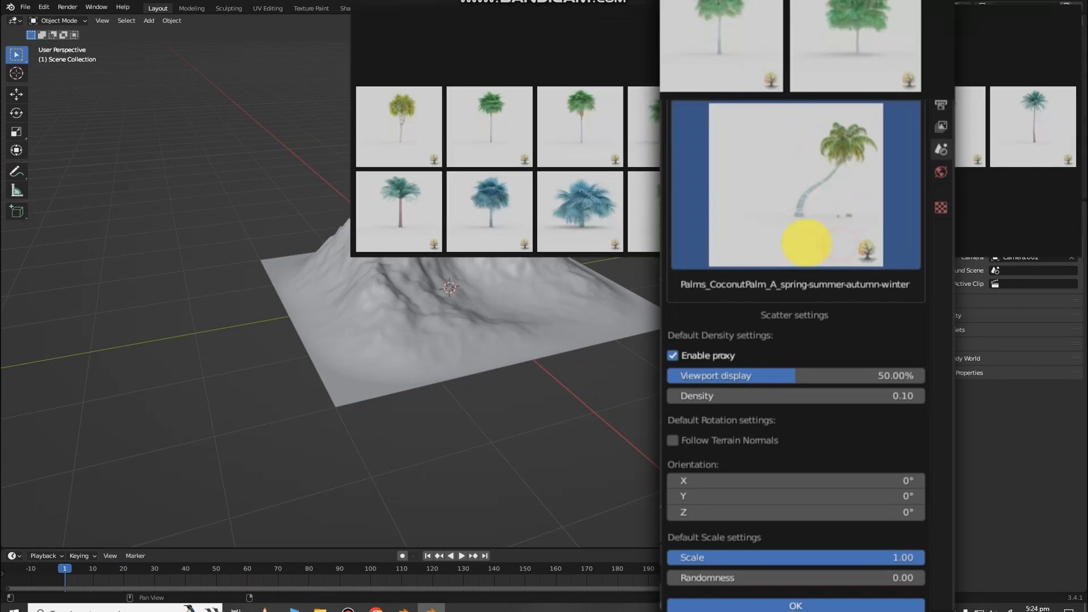
pyautogui.click(600, 202)
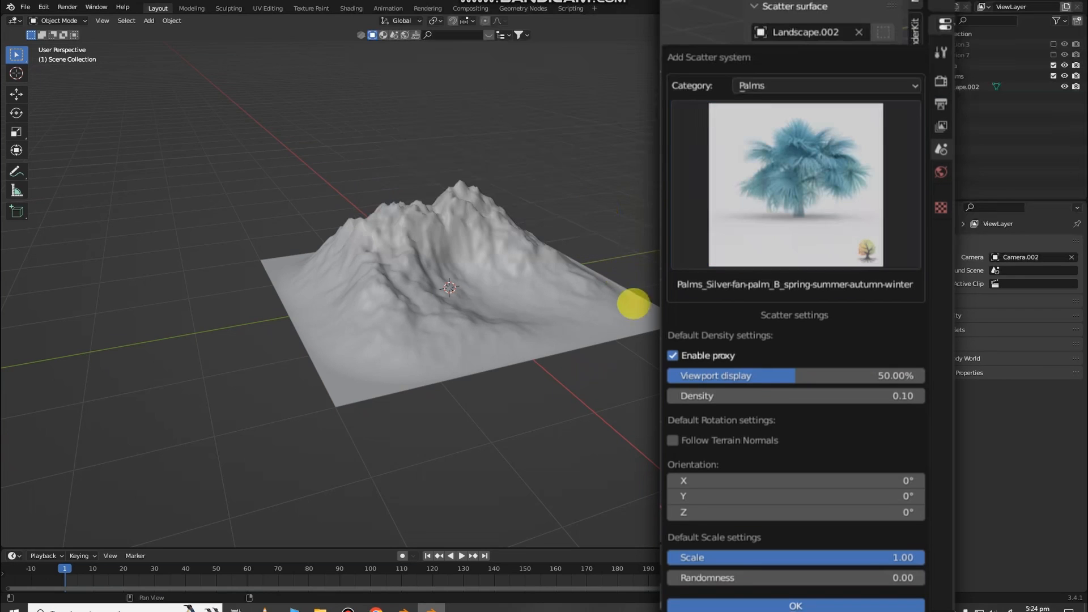
pyautogui.click(792, 84)
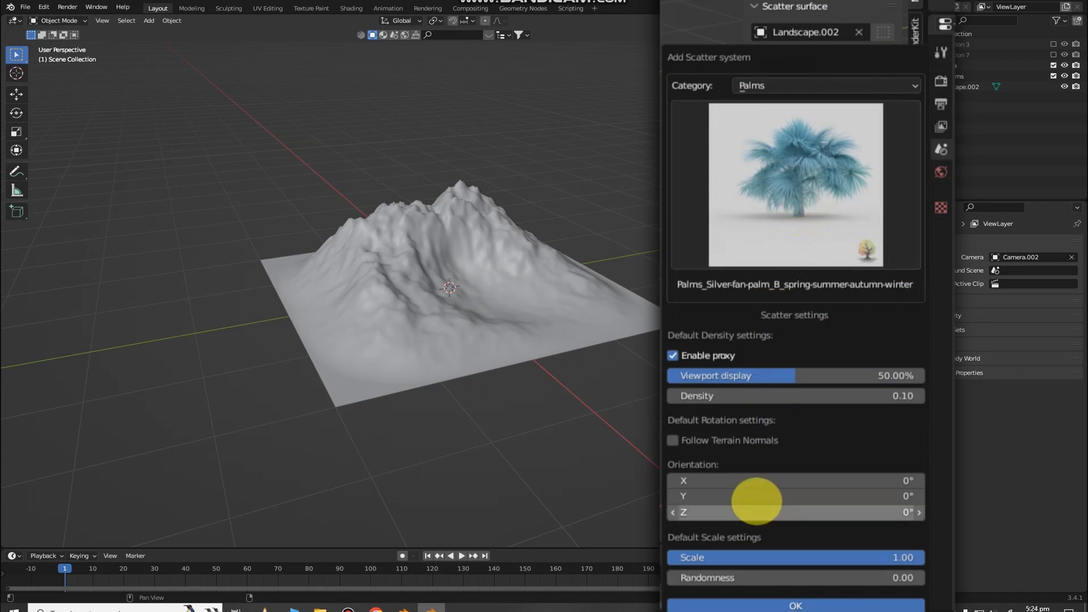
# Set the new scatter system's default scale to 0.10 and its scale randomness to 0.50
pyautogui.click(707, 558)
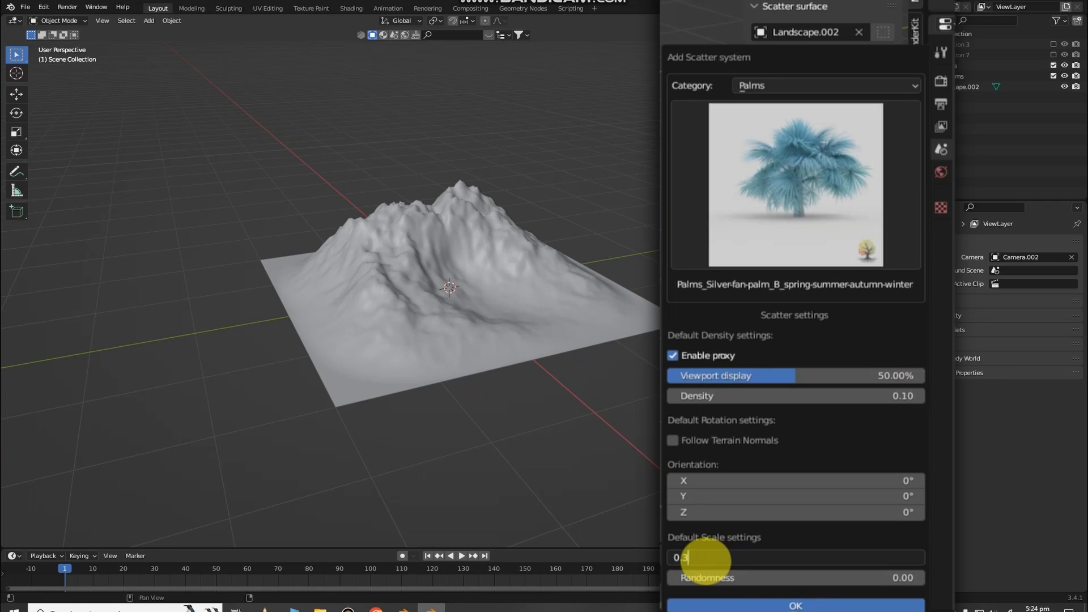
pyautogui.write('0.1')
pyautogui.press('Return')
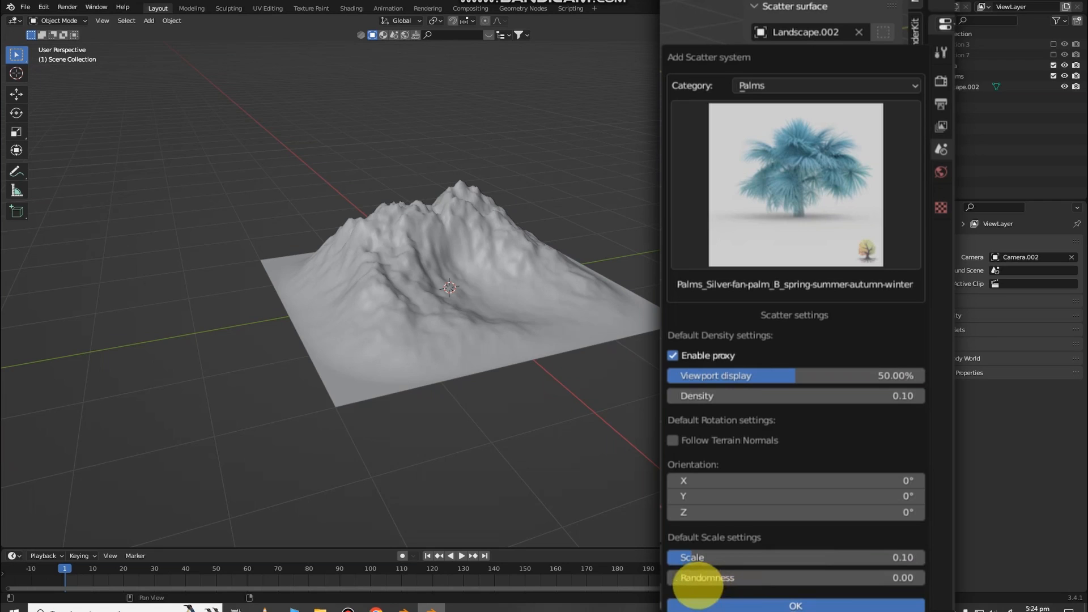
pyautogui.click(687, 579)
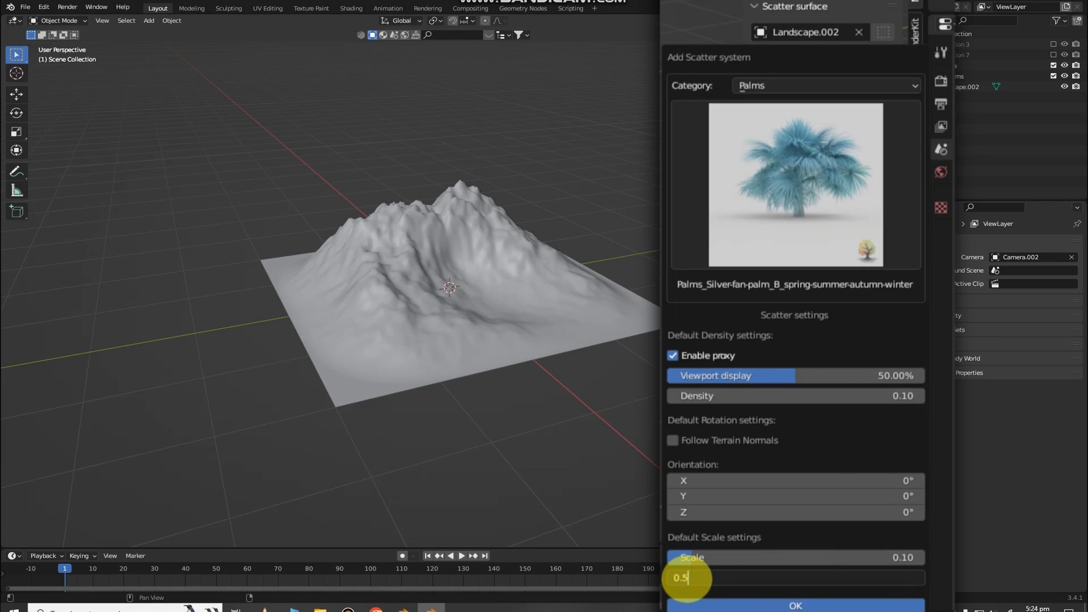
pyautogui.press('Return')
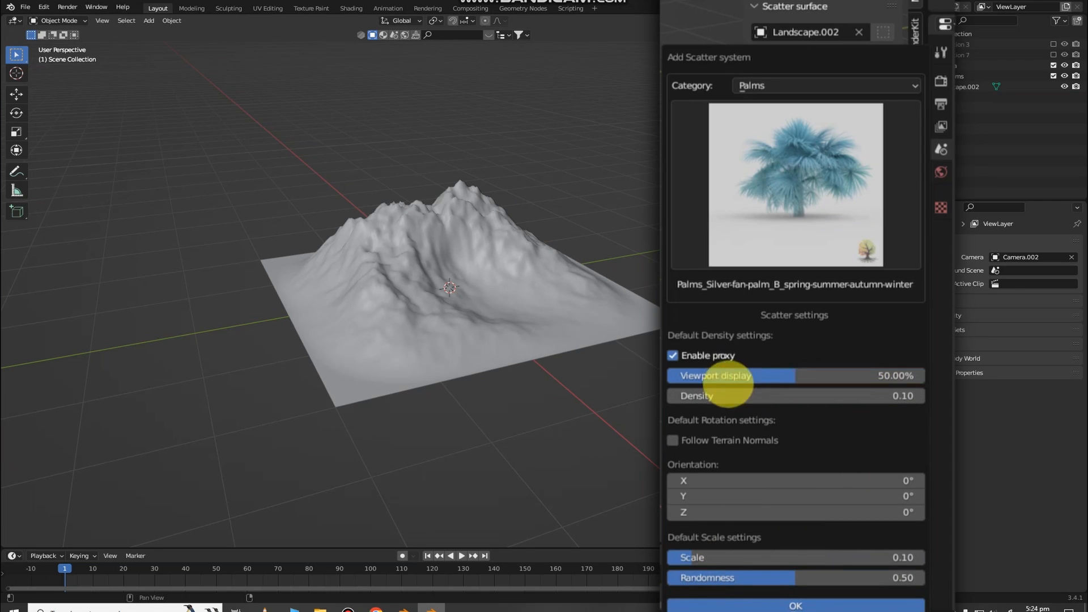
# Set the viewport display to 100% and create the silver fan palm scatter on Landscape.002
pyautogui.click(795, 377)
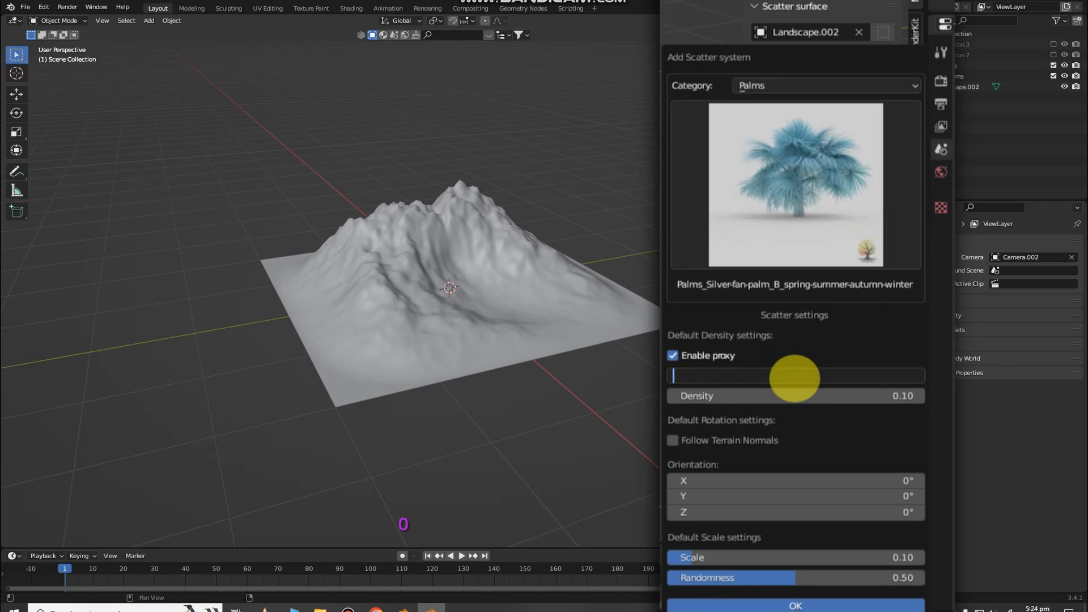
pyautogui.write('100')
pyautogui.press('Return')
pyautogui.click(769, 602)
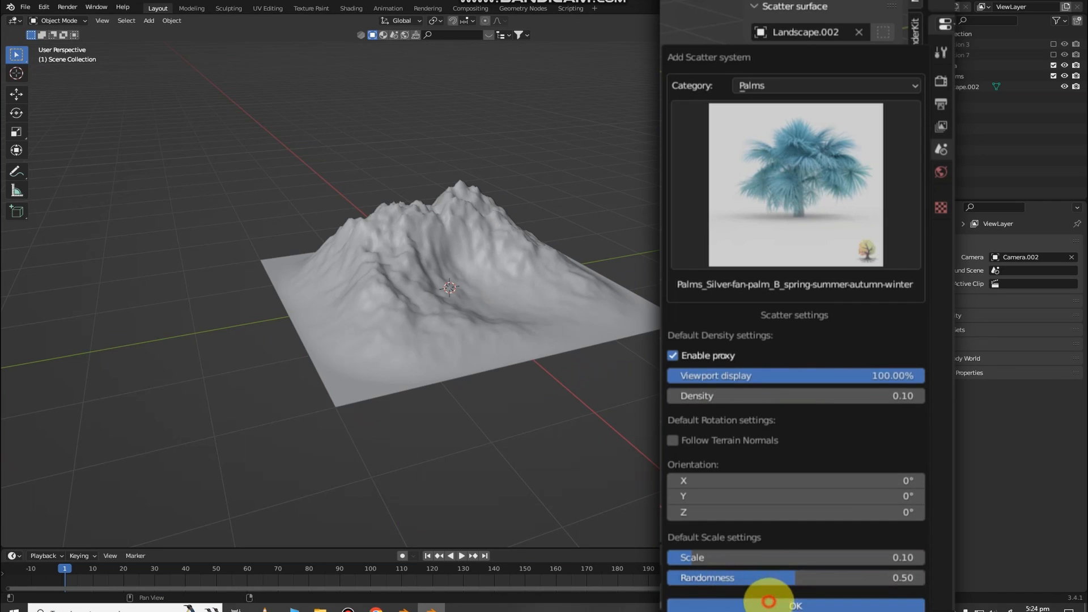
# Move the large original silver fan palm off the landscape along the Y axis
pyautogui.scroll(-2, 561, 449)
pyautogui.scroll(4, 546, 287)
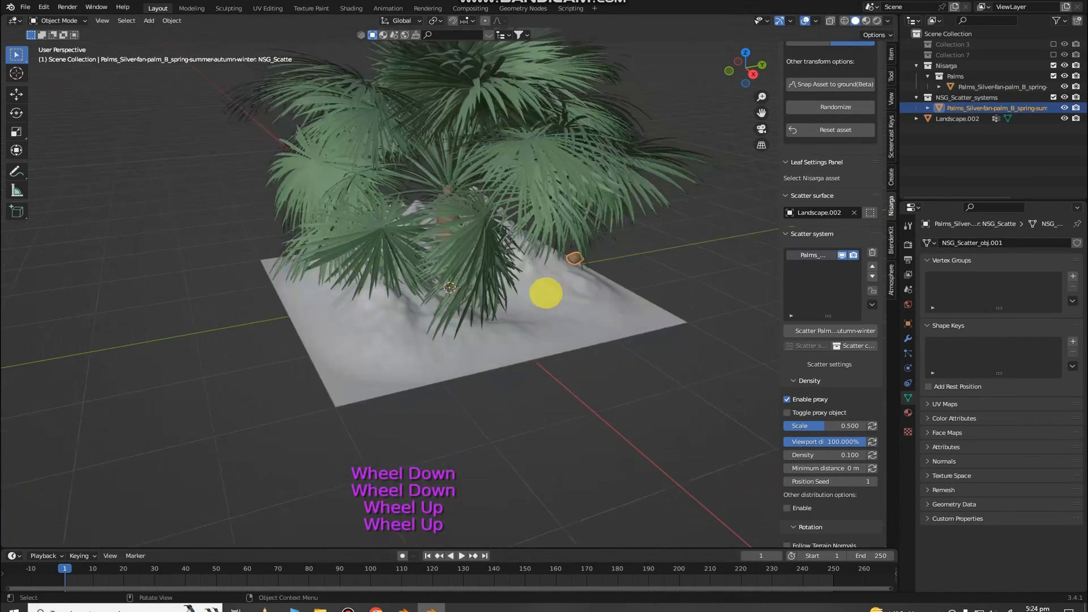
pyautogui.moveTo(525, 292); pyautogui.dragTo(432, 274, button='middle')
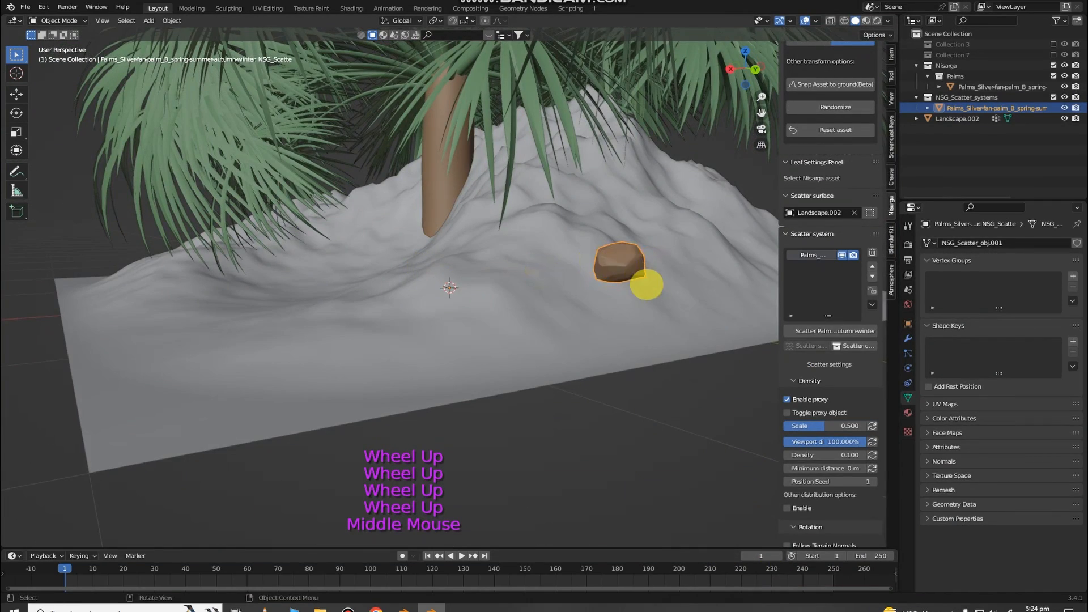
pyautogui.scroll(-1, 637, 291)
pyautogui.scroll(-2, 437, 176)
pyautogui.moveTo(437, 175); pyautogui.dragTo(508, 187, button='middle')
pyautogui.scroll(-2, 508, 187)
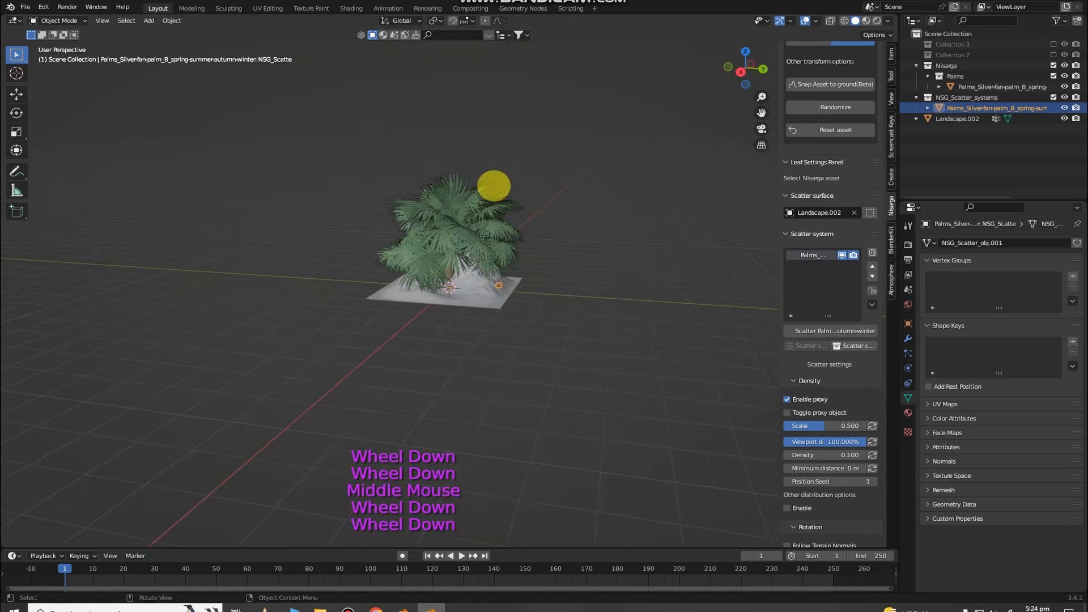
pyautogui.press('g')
pyautogui.click(479, 212)
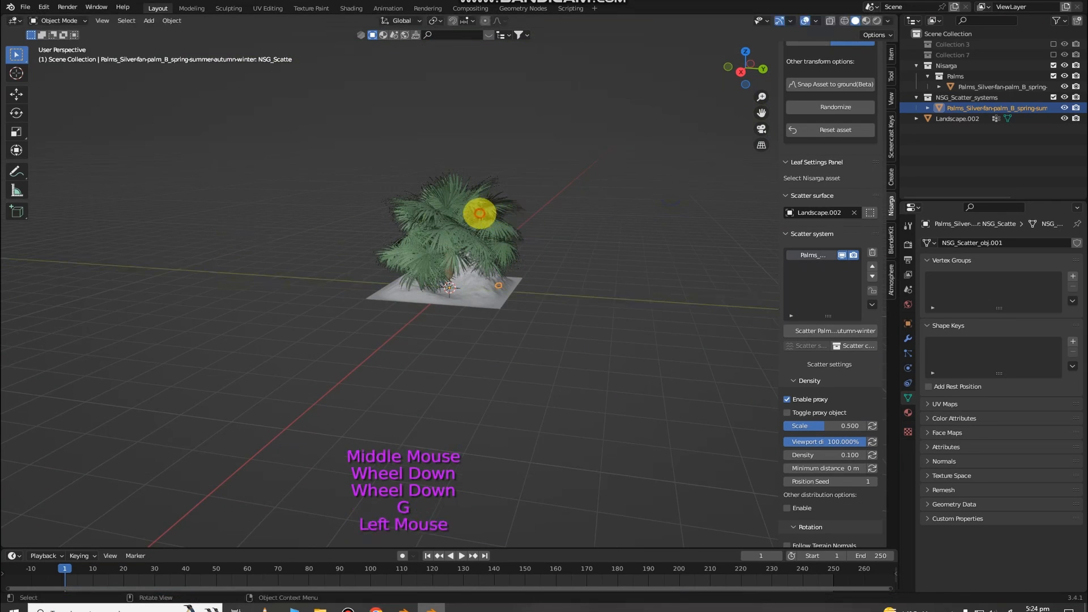
pyautogui.press('g')
pyautogui.press('y')
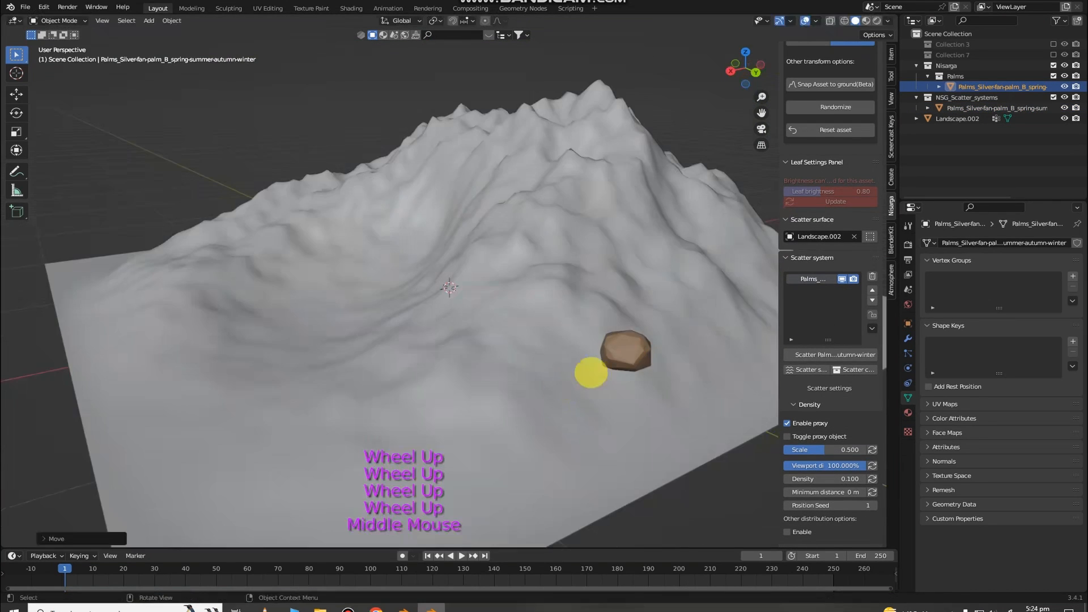
# Select the scattered rock-shaped proxy and examine it on the slope up close and from a distance
pyautogui.click(624, 347)
pyautogui.scroll(-2, 627, 326)
pyautogui.scroll(-1, 627, 325)
pyautogui.moveTo(627, 325); pyautogui.dragTo(609, 284, button='middle')
pyautogui.scroll(2, 578, 316)
pyautogui.scroll(1, 578, 316)
pyautogui.scroll(2, 556, 308)
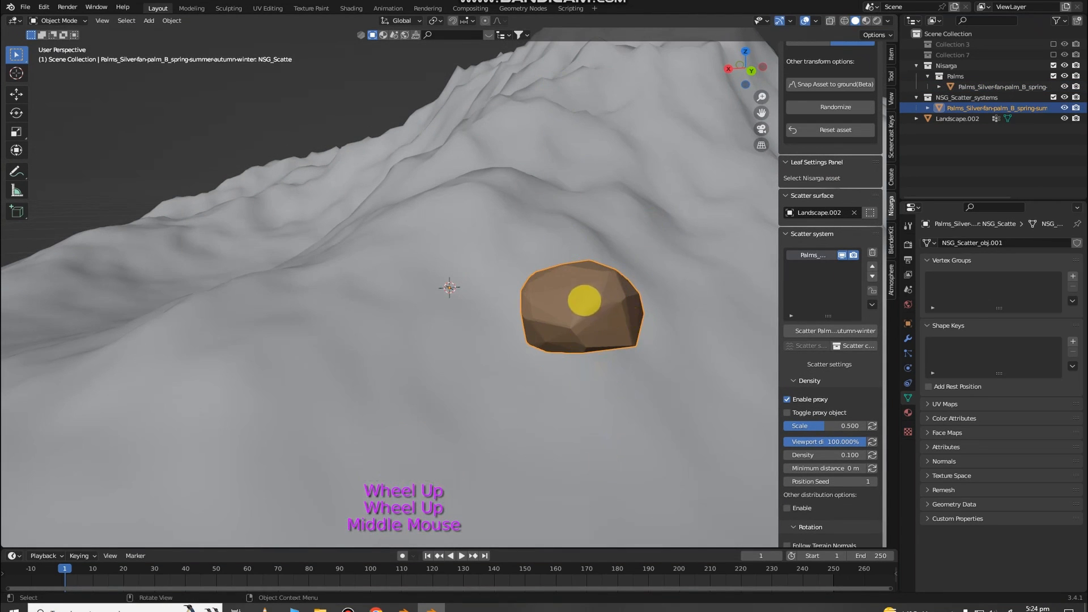
pyautogui.scroll(-2, 585, 301)
pyautogui.moveTo(627, 284); pyautogui.dragTo(675, 274, button='middle')
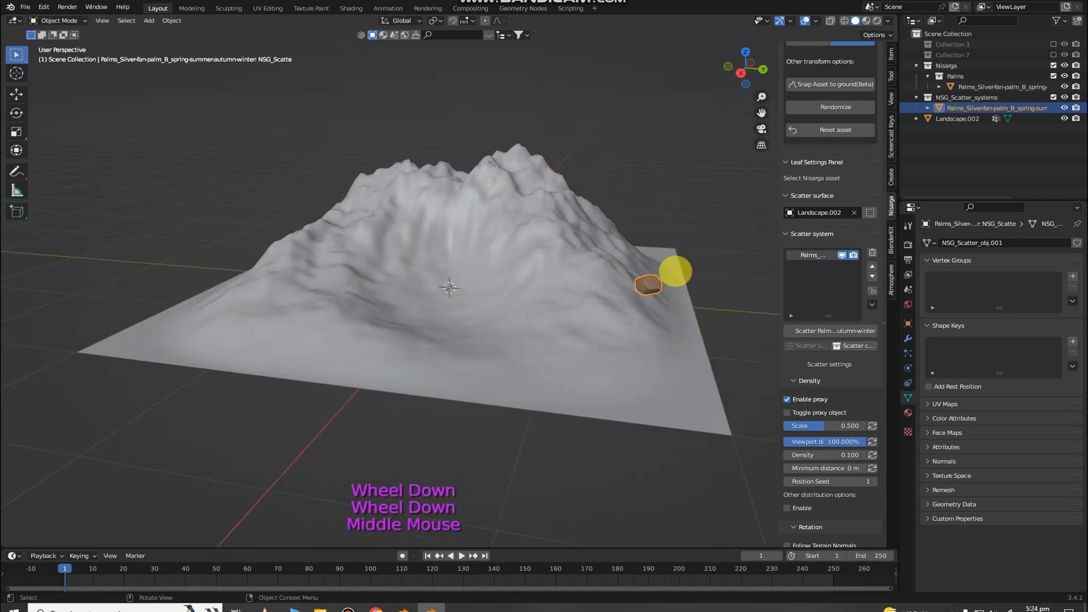
pyautogui.scroll(-2, 676, 271)
pyautogui.scroll(-1, 674, 181)
pyautogui.scroll(2, 612, 243)
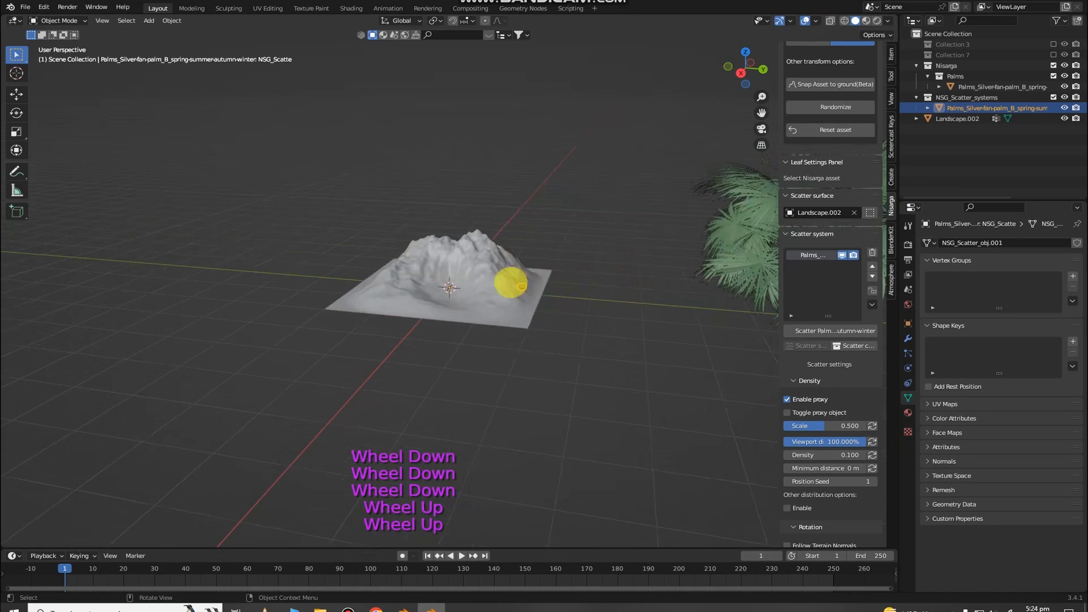
pyautogui.moveTo(540, 282); pyautogui.dragTo(418, 282, button='middle')
# Select the original silver fan palm and set the scatter's viewport display to 1000%
pyautogui.click(278, 345)
pyautogui.moveTo(277, 344); pyautogui.dragTo(516, 287, button='middle')
pyautogui.scroll(1, 513, 282)
pyautogui.scroll(2, 498, 284)
pyautogui.scroll(1, 534, 289)
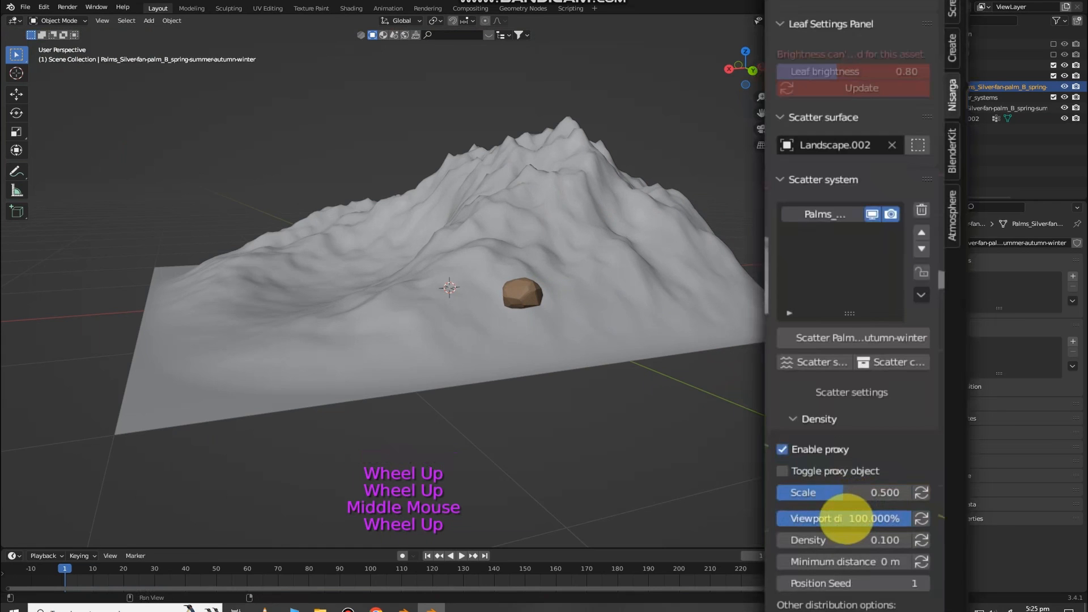
pyautogui.click(826, 466)
pyautogui.write('10')
pyautogui.press('Return')
pyautogui.moveTo(431, 386); pyautogui.dragTo(218, 336, button='middle')
pyautogui.scroll(-4, 292, 352)
pyautogui.scroll(3, 170, 331)
pyautogui.moveTo(131, 328); pyautogui.dragTo(567, 397, button='middle')
pyautogui.scroll(2, 108, 320)
pyautogui.scroll(-3, 86, 253)
# Set the scatter's viewport display to 5000% and save the file
pyautogui.click(818, 465)
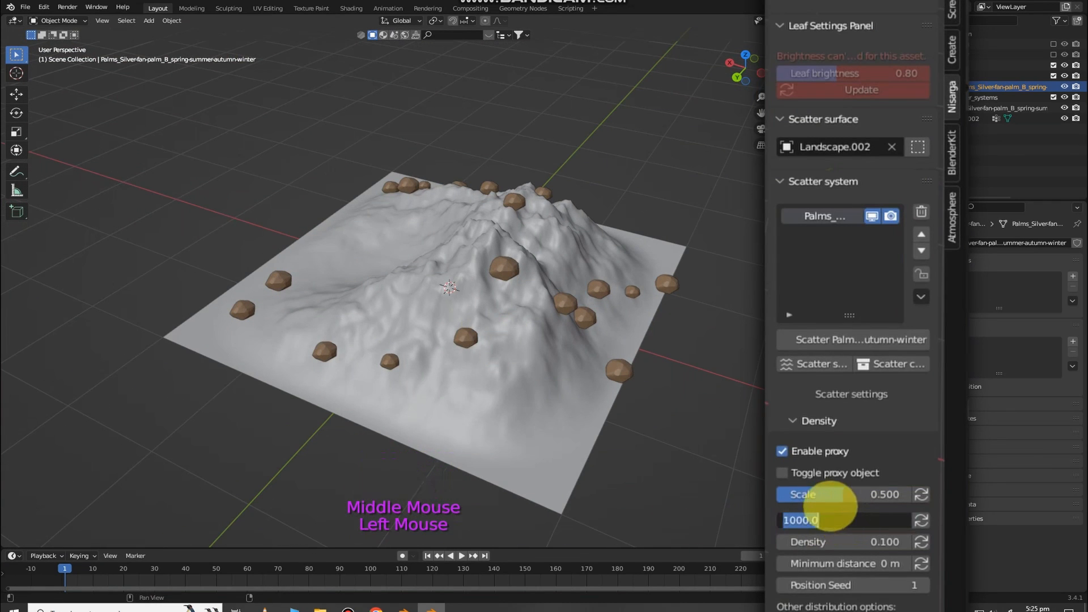
pyautogui.press('Return')
pyautogui.moveTo(340, 303); pyautogui.dragTo(452, 303, button='middle')
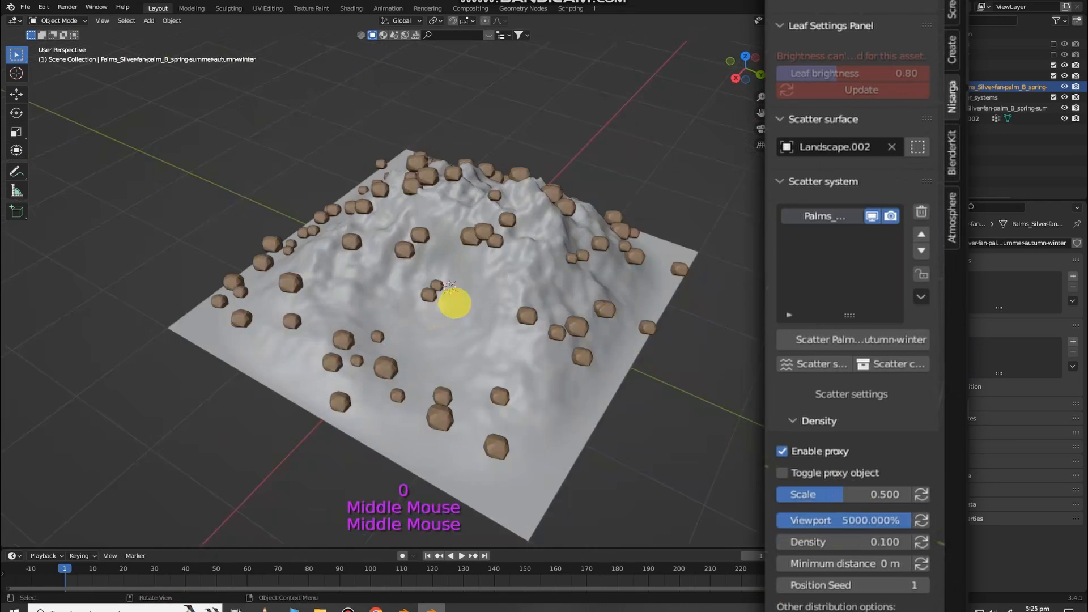
pyautogui.hotkey('ctrl', 's')
pyautogui.scroll(3, 451, 304)
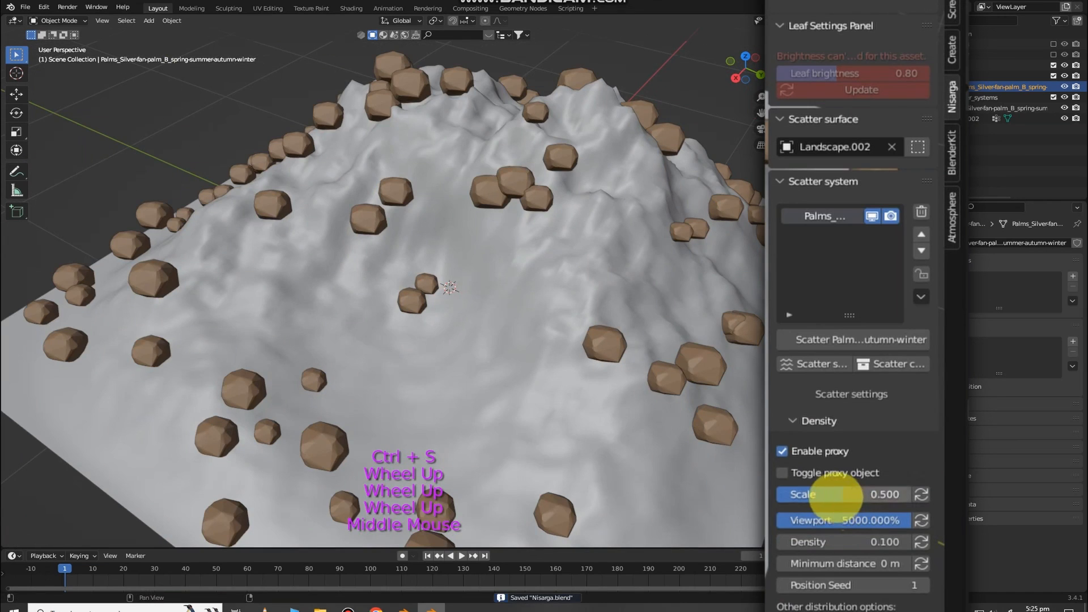
# Set the proxy scale in the Density settings to 0.300 and save the file
pyautogui.moveTo(834, 494); pyautogui.dragTo(807, 495)
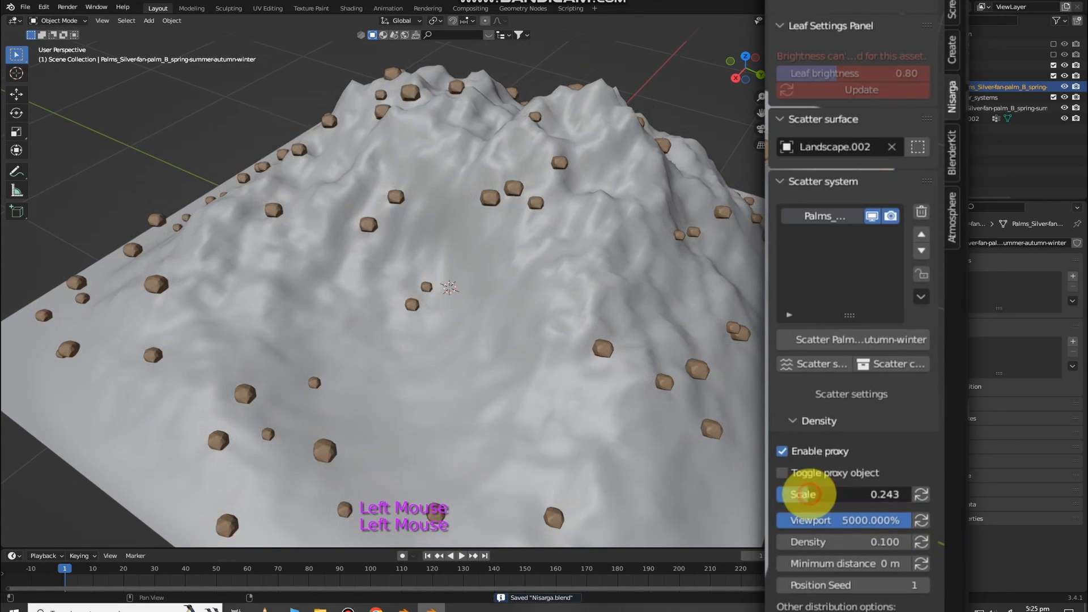
pyautogui.press('Return')
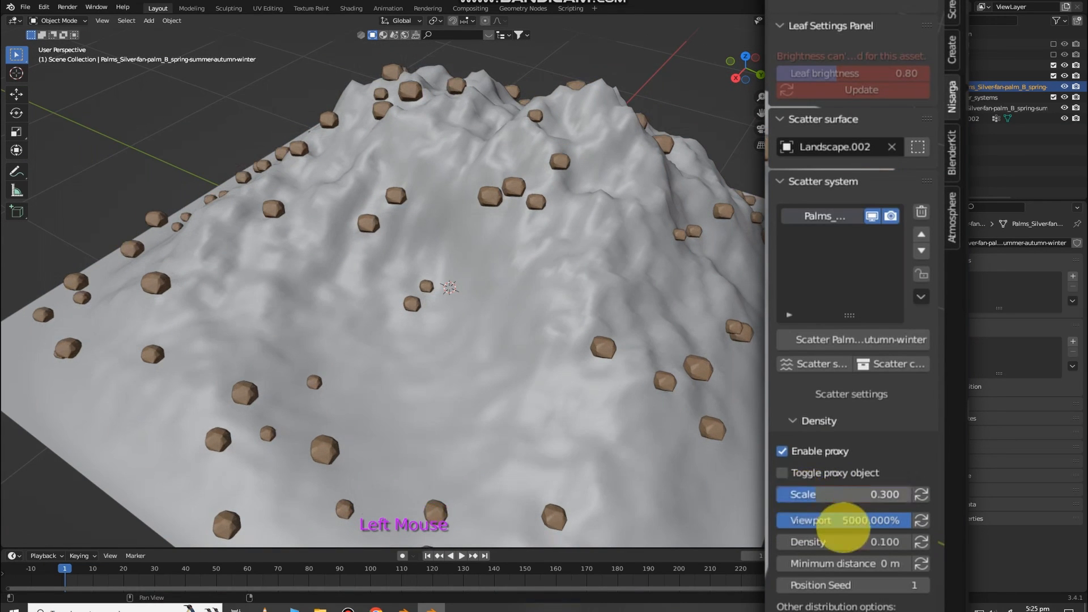
pyautogui.scroll(-3, 884, 504)
pyautogui.hotkey('ctrl', 's')
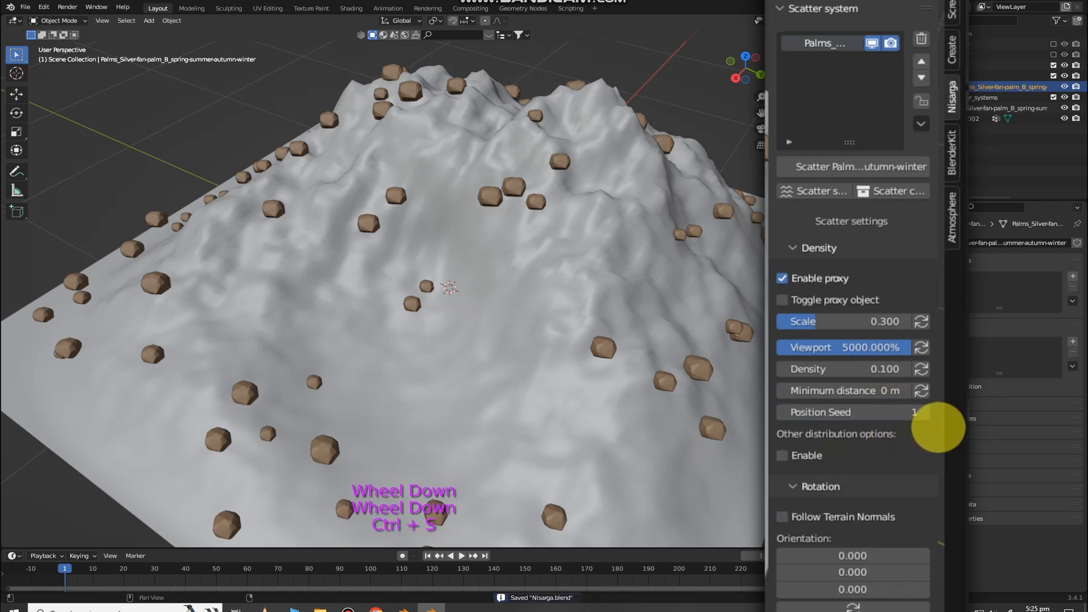
# Try different position seeds for the scatter distribution and settle on seed 2
pyautogui.click(924, 412)
pyautogui.click(924, 413)
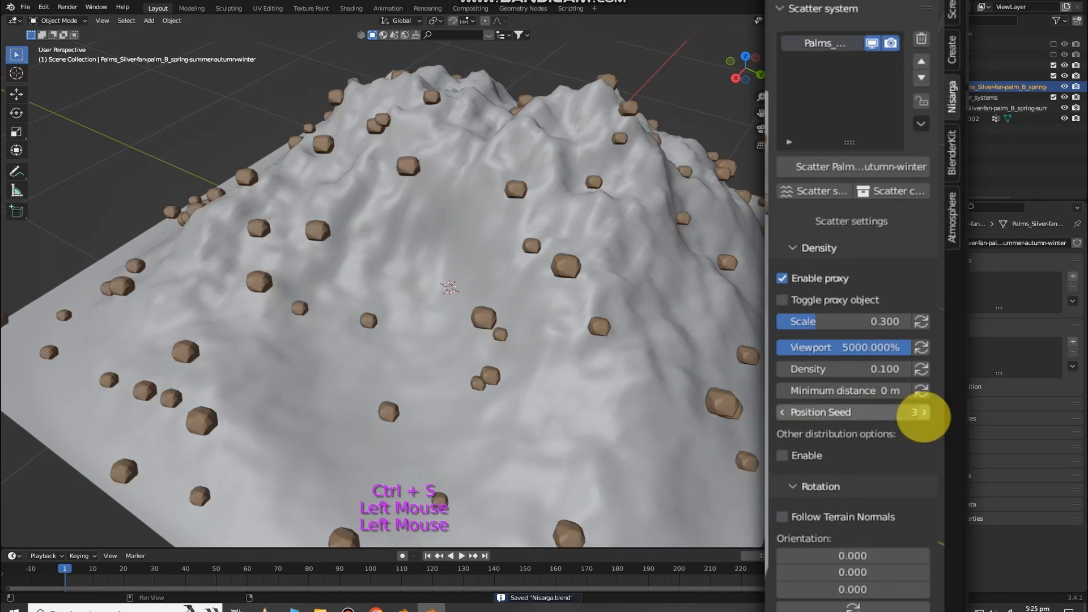
pyautogui.click(783, 412)
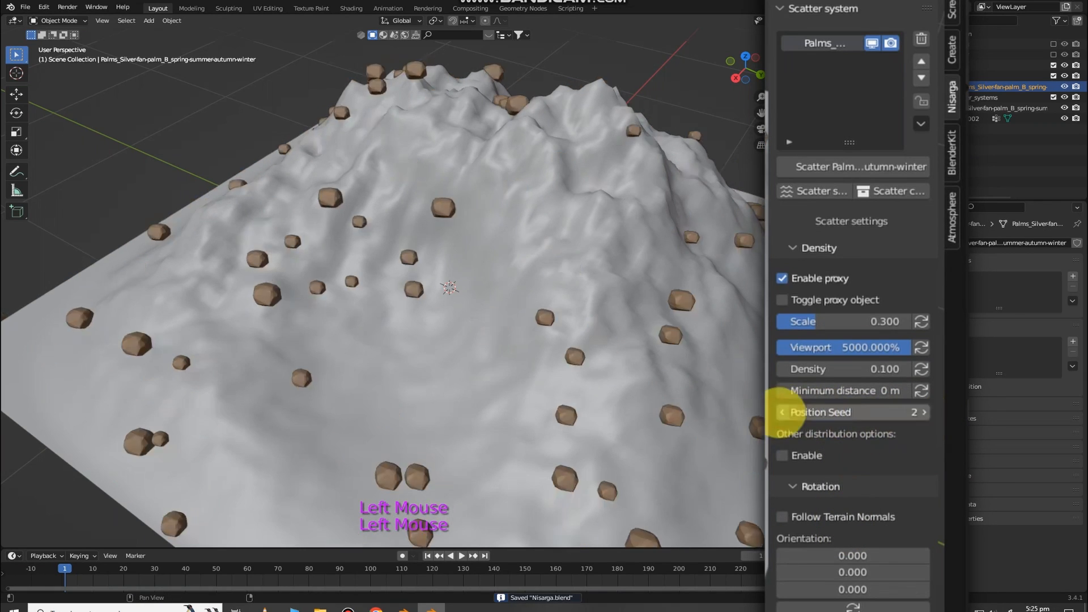
pyautogui.scroll(-3, 544, 332)
pyautogui.moveTo(544, 332); pyautogui.dragTo(476, 323, button='middle')
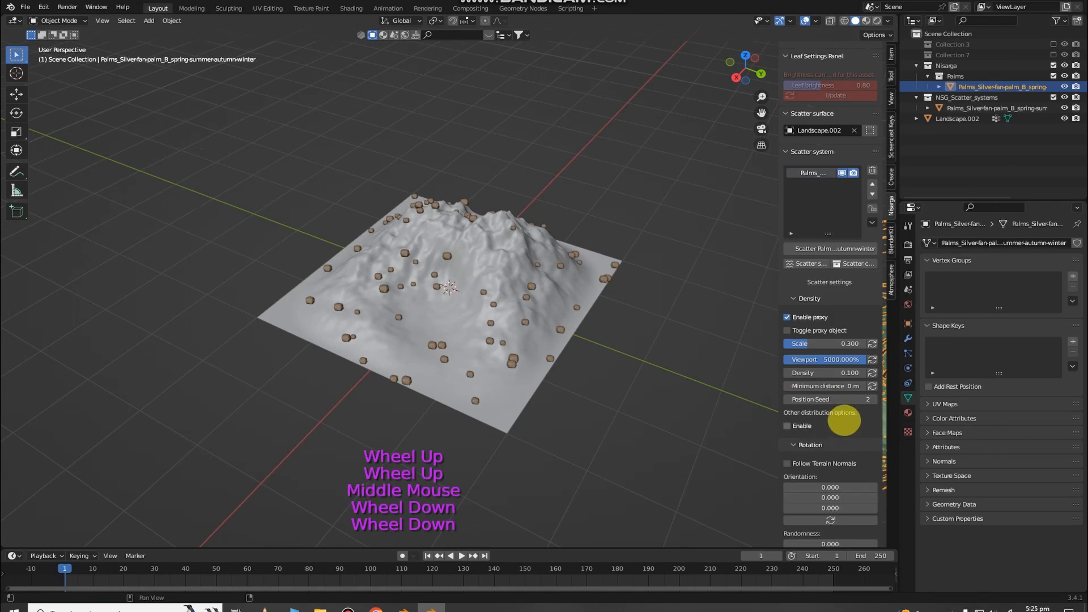
# Look through the rotation, scale and mask settings and add a new camera to the scene
pyautogui.scroll(-10, 836, 416)
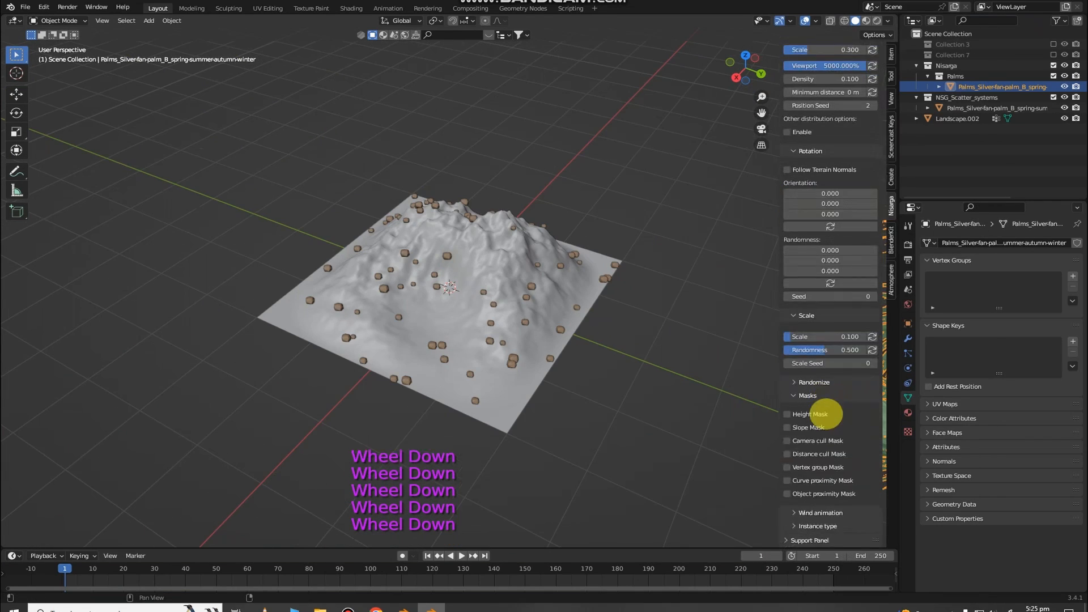
pyautogui.scroll(-5, 624, 249)
pyautogui.scroll(3, 618, 237)
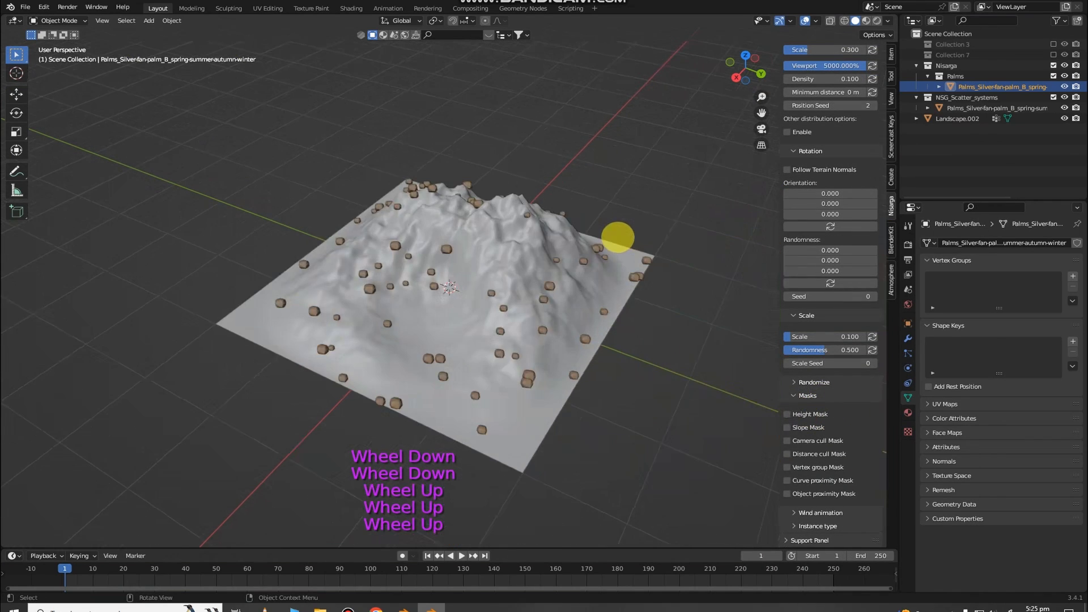
pyautogui.scroll(-2, 617, 237)
pyautogui.middleClick(617, 236)
pyautogui.hotkey('shift', 'a')
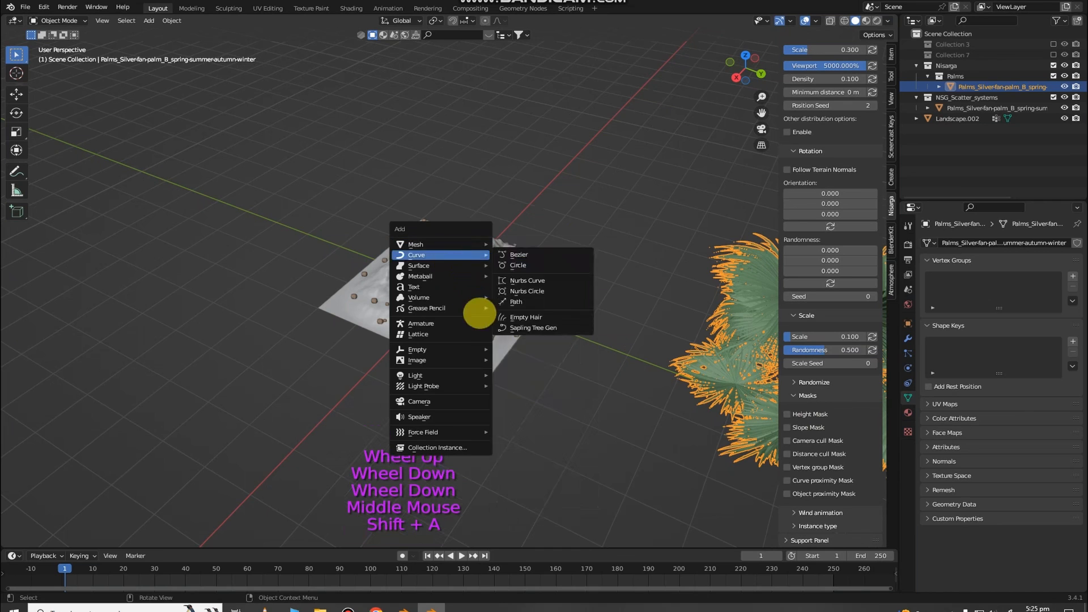
pyautogui.click(440, 401)
# Examine the landscape around the newly added camera from close and far views
pyautogui.middleClick(459, 292)
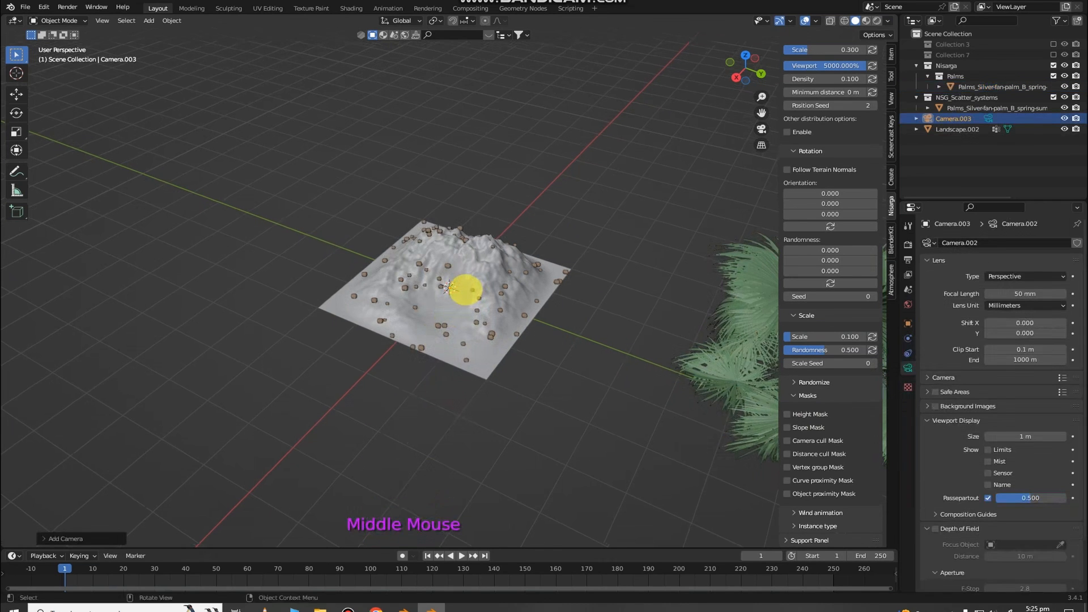
pyautogui.scroll(2, 474, 286)
pyautogui.moveTo(474, 287); pyautogui.dragTo(510, 233, button='middle')
pyautogui.rightClick(484, 276)
pyautogui.click(484, 276)
pyautogui.scroll(-5, 500, 236)
pyautogui.middleClick(500, 236)
pyautogui.scroll(2, 505, 235)
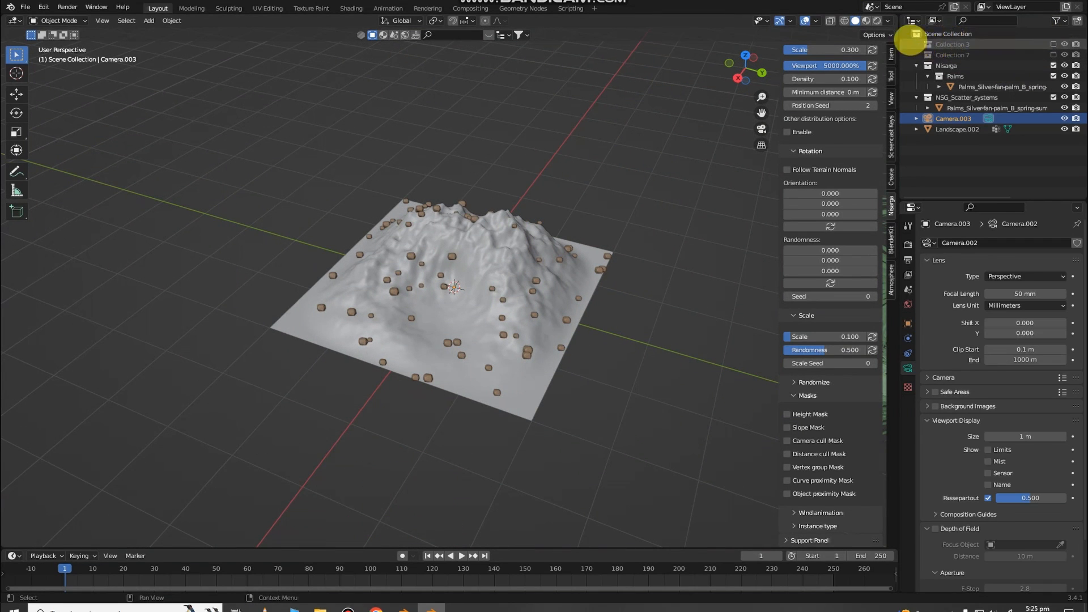
# Frame the whole landscape in perspective and align the new camera to the current view
pyautogui.scroll(2, 614, 246)
pyautogui.moveTo(614, 246); pyautogui.dragTo(616, 240, button='middle')
pyautogui.scroll(-2, 612, 241)
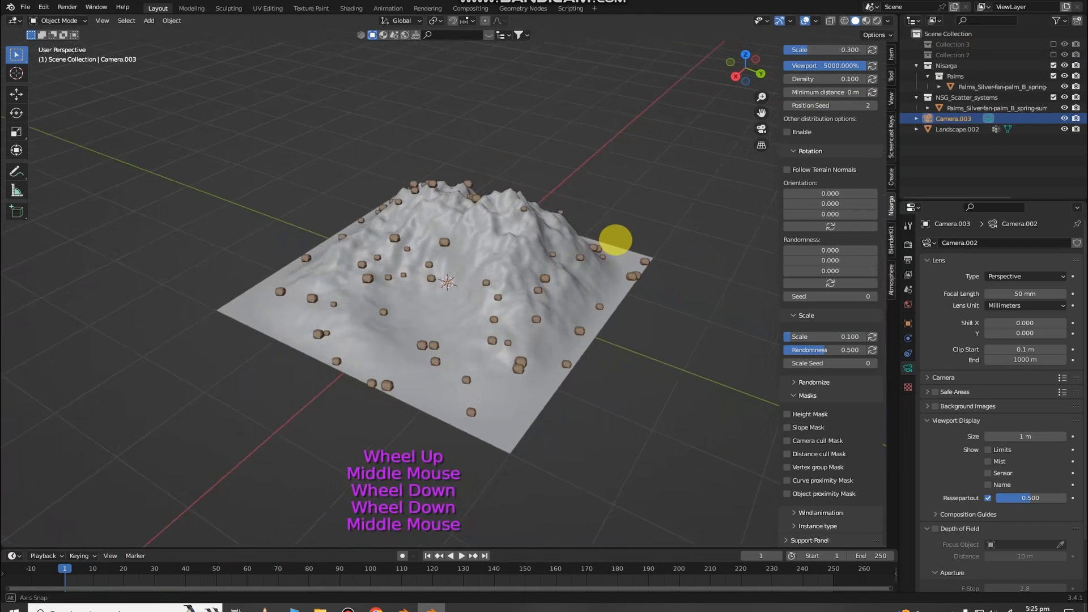
pyautogui.scroll(1, 616, 240)
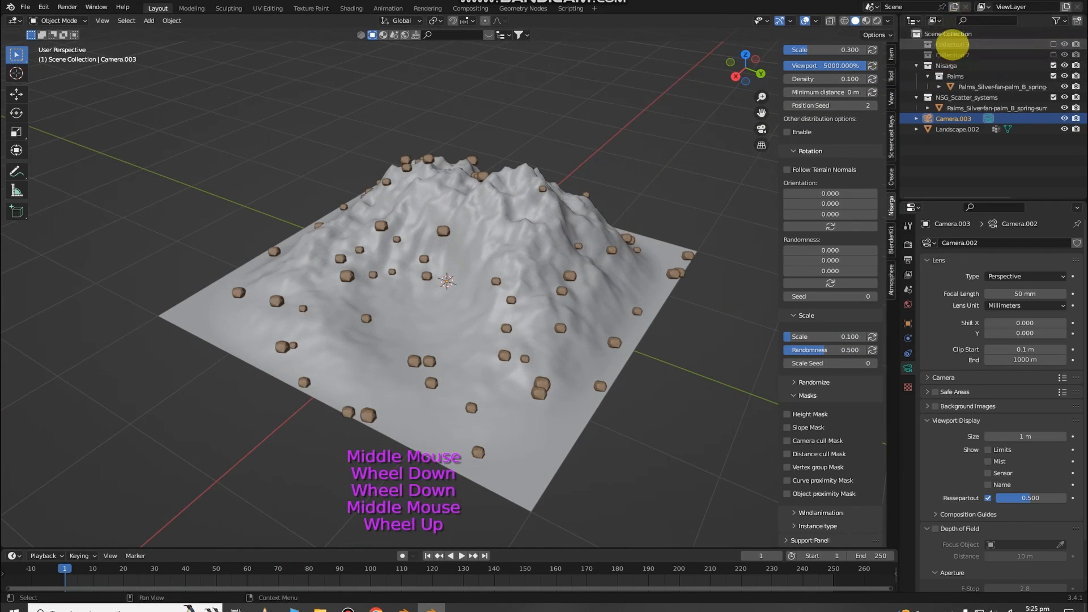
pyautogui.rightClick(195, 396)
pyautogui.scroll(-1, 569, 276)
pyautogui.moveTo(568, 276); pyautogui.dragTo(571, 272, button='middle')
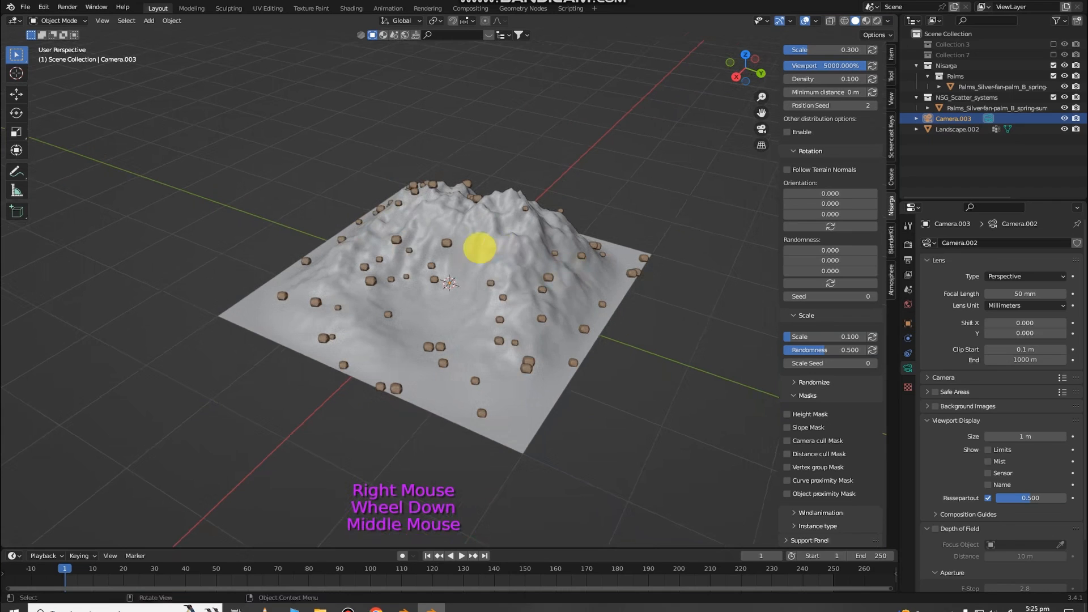
pyautogui.press('ctrl')
pyautogui.press('ctrl+alt+KP_0')
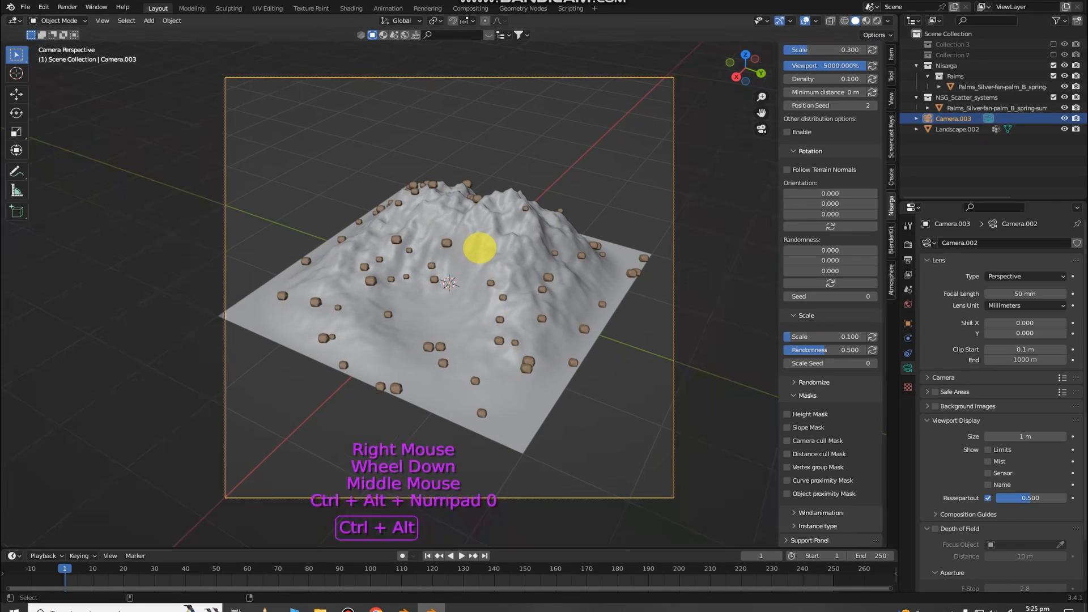
# Set the camera's focal length to 100 mm
pyautogui.click(1021, 302)
pyautogui.moveTo(1011, 294); pyautogui.dragTo(1056, 294)
pyautogui.click(1011, 293)
pyautogui.write('100')
pyautogui.press('Return')
# Align the camera to a lower, closer view of the landscape and reposition it within the camera view
pyautogui.moveTo(394, 394); pyautogui.dragTo(415, 380, button='middle')
pyautogui.scroll(1, 415, 380)
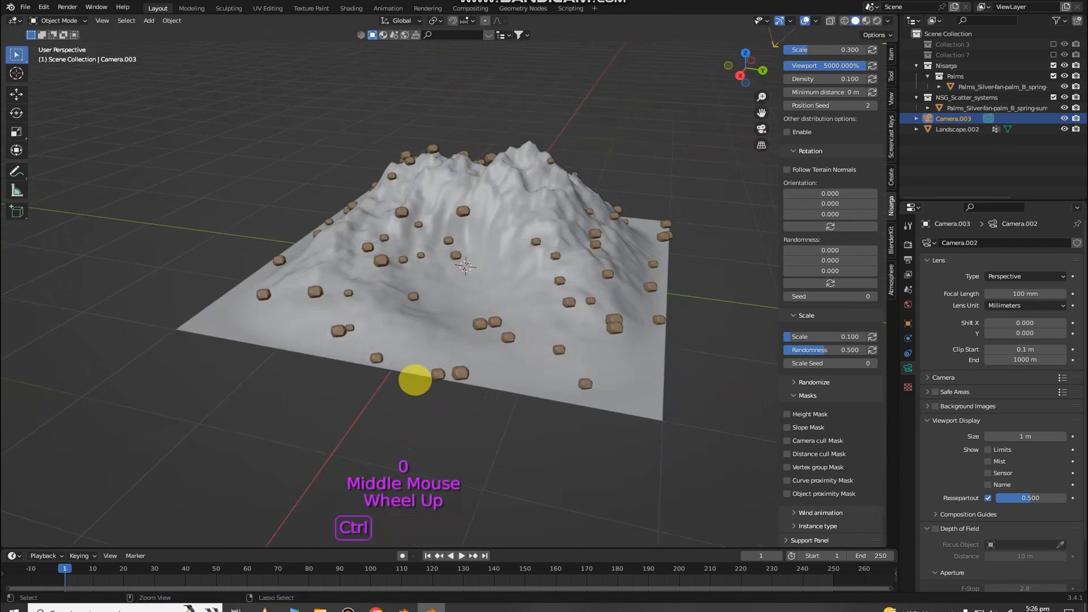
pyautogui.press('ctrl+alt+KP_0')
pyautogui.press('g')
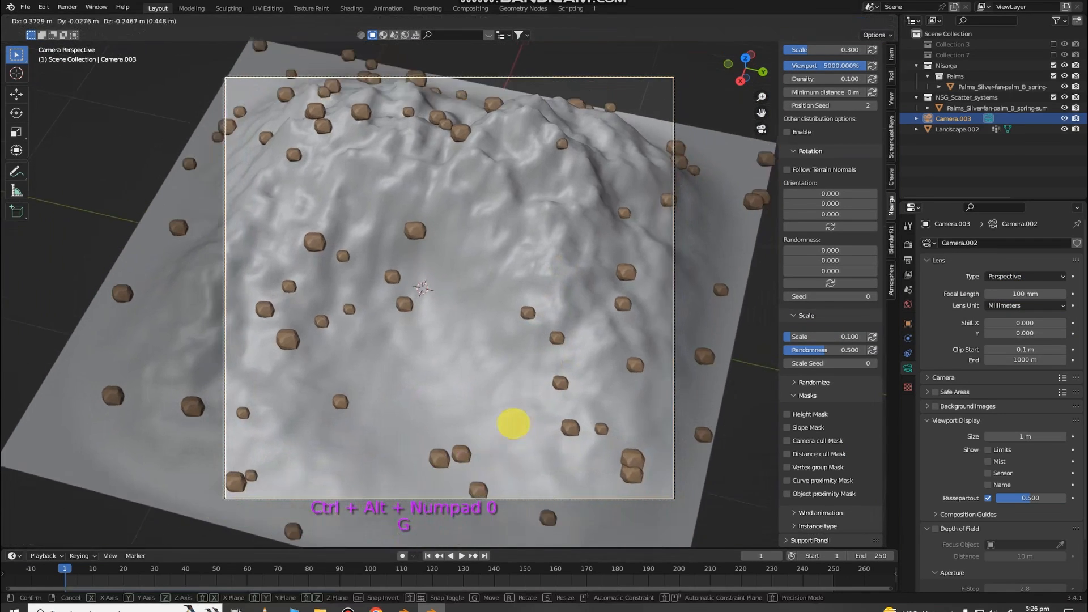
pyautogui.click(481, 445)
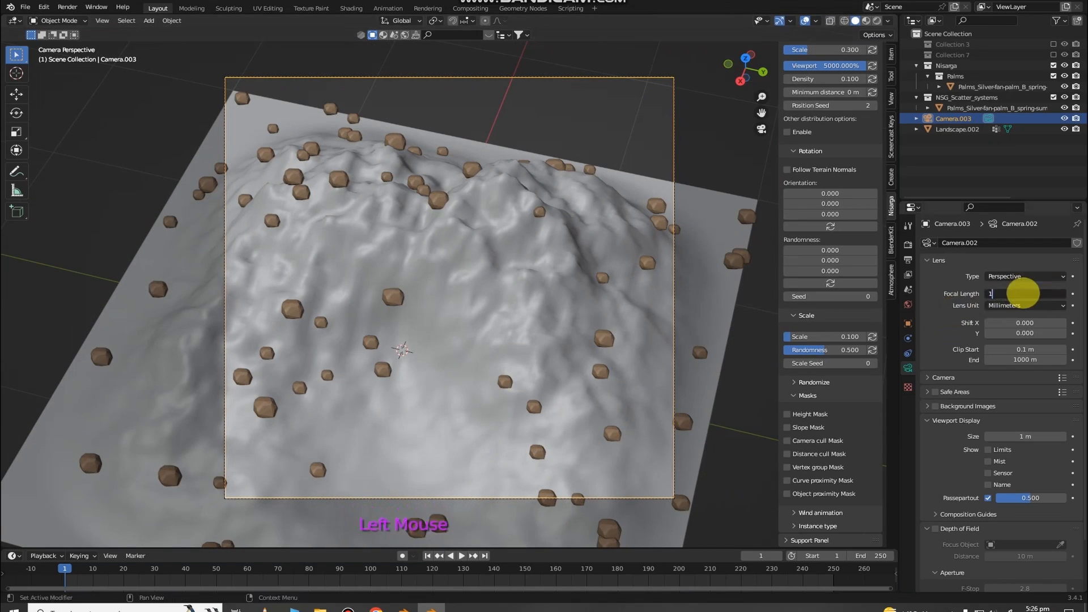
pyautogui.press('Return')
pyautogui.hotkey('shift', 'a')
pyautogui.press('KP_Decimal')
pyautogui.press('Delete')
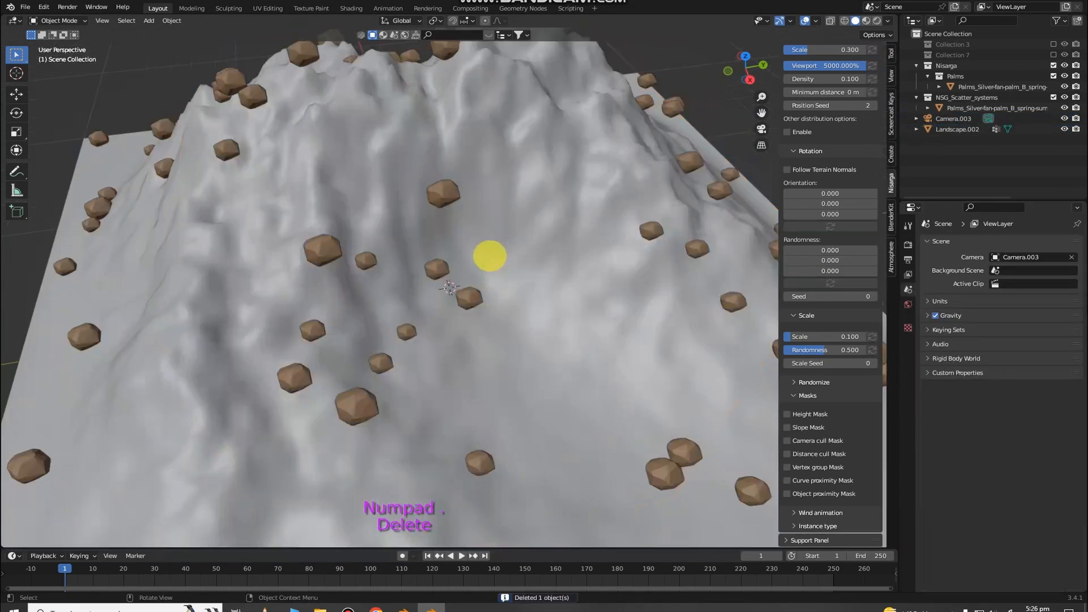
# Align the camera to a different side view of the landscape and select the camera
pyautogui.scroll(-5, 471, 240)
pyautogui.moveTo(491, 256); pyautogui.dragTo(561, 224, button='middle')
pyautogui.scroll(2, 449, 224)
pyautogui.press('ctrl+alt+KP_0')
pyautogui.click(677, 106)
# Set the selected camera's focal length to 200 mm
pyautogui.moveTo(1021, 292)
pyautogui.mouseDown()
pyautogui.moveTo(1049, 293)
pyautogui.moveTo(1009, 295)
pyautogui.mouseUp()
pyautogui.click(1021, 292)
pyautogui.write('200')
pyautogui.press('Return')
# Move the camera to reframe the landscape and set its focal length to 222 mm
pyautogui.press('g')
pyautogui.click(576, 399)
pyautogui.write('222')
pyautogui.press('Return')
# Fine-tune the camera's position so the landscape's central slope fills the frame
pyautogui.rightClick(575, 313)
pyautogui.press('g')
pyautogui.click(605, 275)
pyautogui.press('g')
pyautogui.click(540, 297)
# Examine the camera's placement relative to the landscape from outside and through the camera view
pyautogui.scroll(1, 539, 297)
pyautogui.scroll(-2, 530, 298)
pyautogui.moveTo(522, 299); pyautogui.dragTo(524, 300, button='middle')
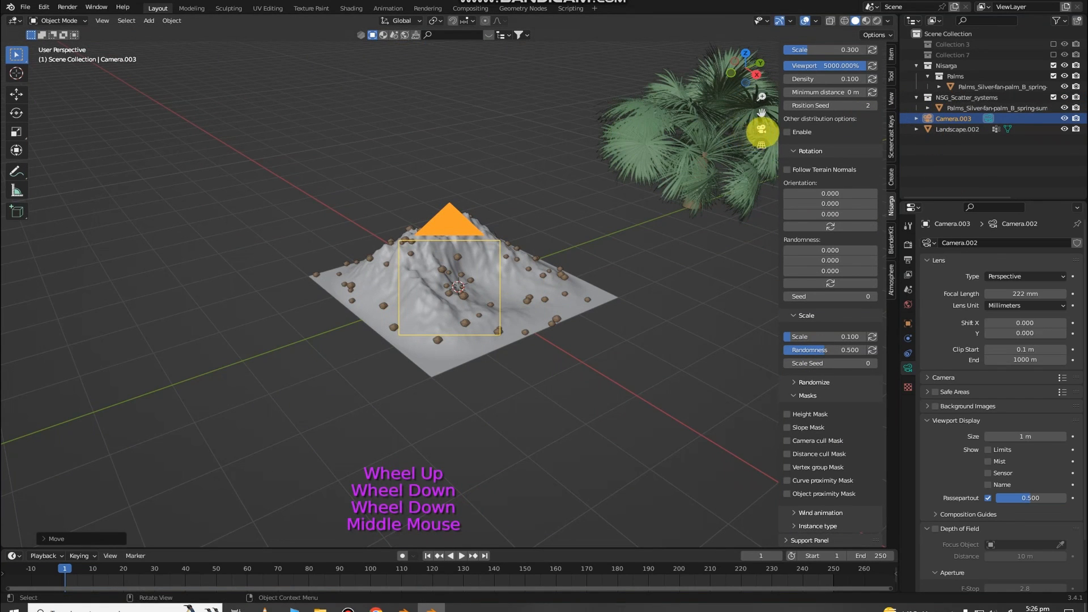
pyautogui.click(761, 129)
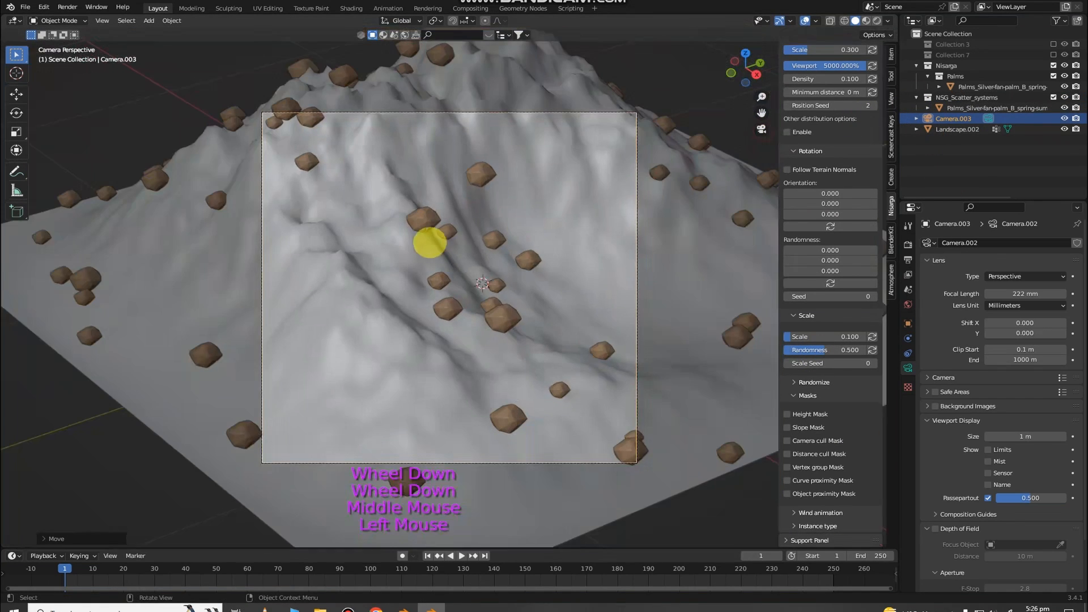
pyautogui.scroll(-2, 256, 226)
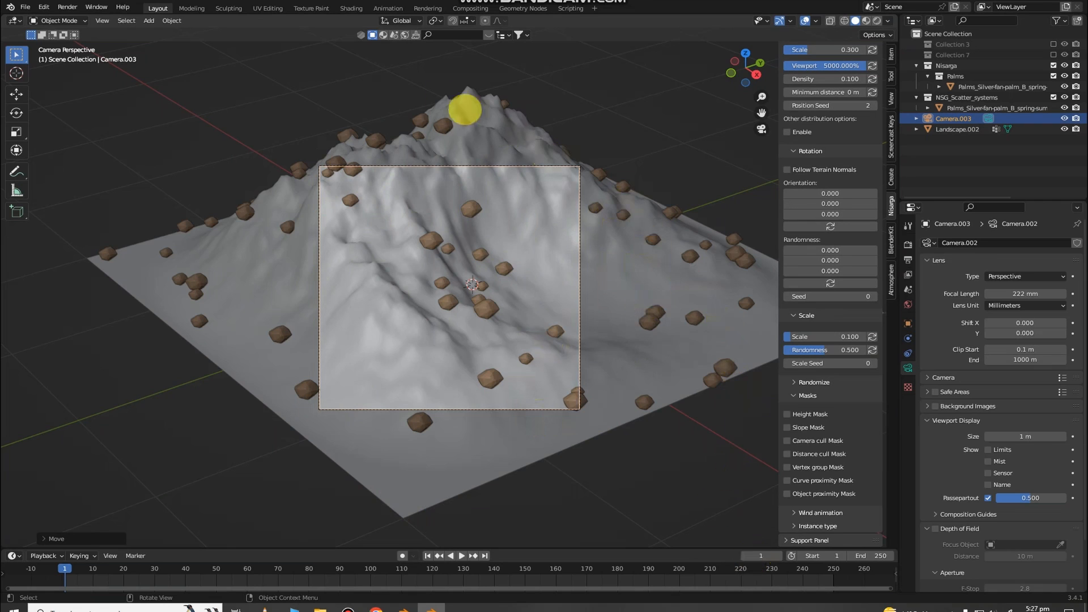
pyautogui.moveTo(287, 372); pyautogui.dragTo(318, 341, button='middle')
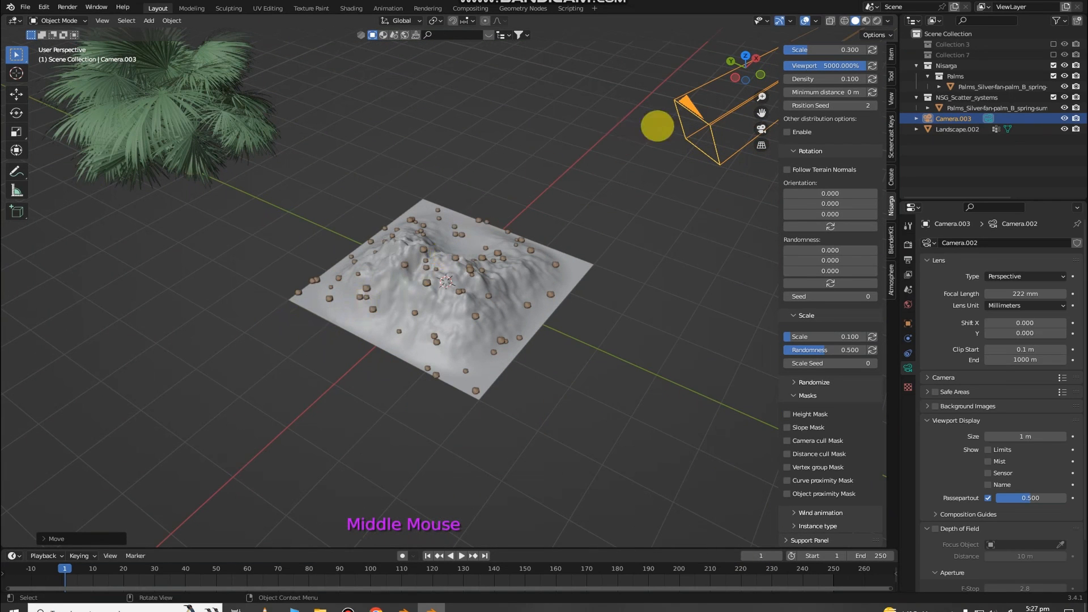
pyautogui.click(761, 129)
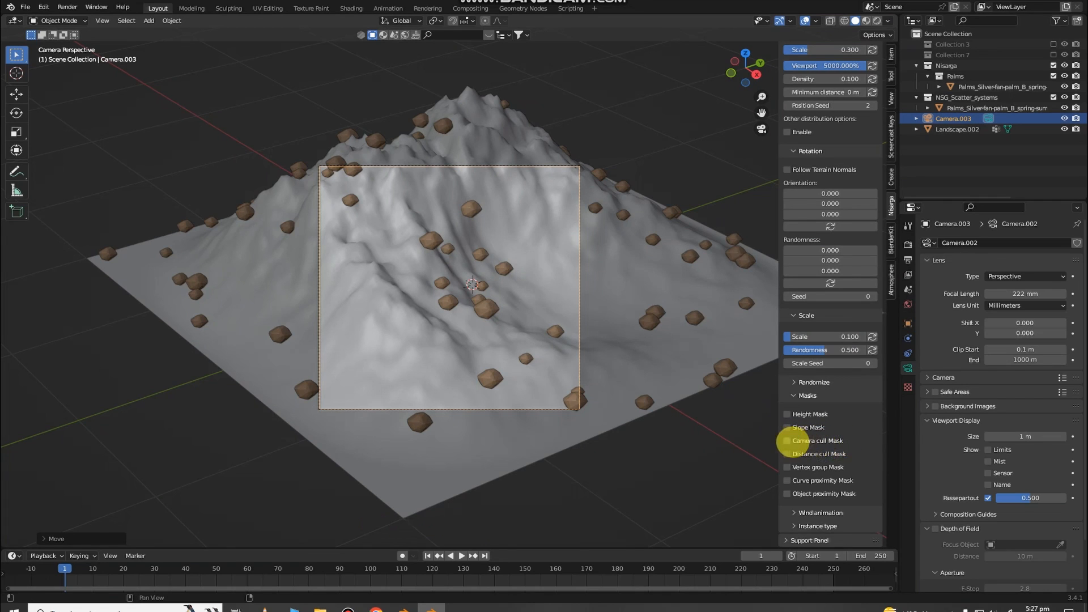
# Enable the Camera cull Mask for the scatter system and assign Camera.003 as its camera
pyautogui.click(788, 441)
pyautogui.scroll(2, 467, 379)
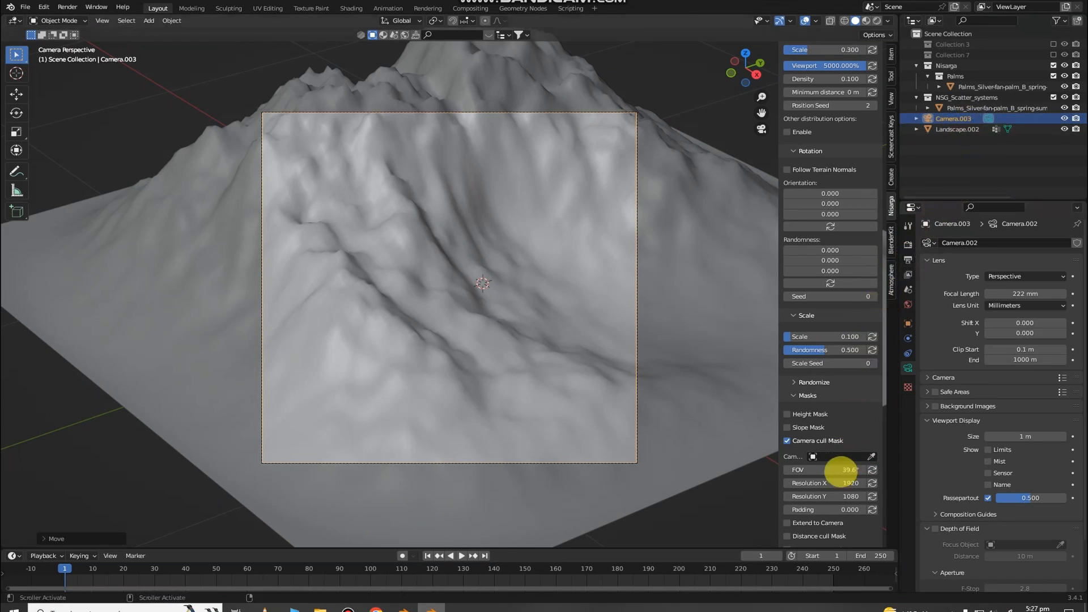
pyautogui.click(844, 456)
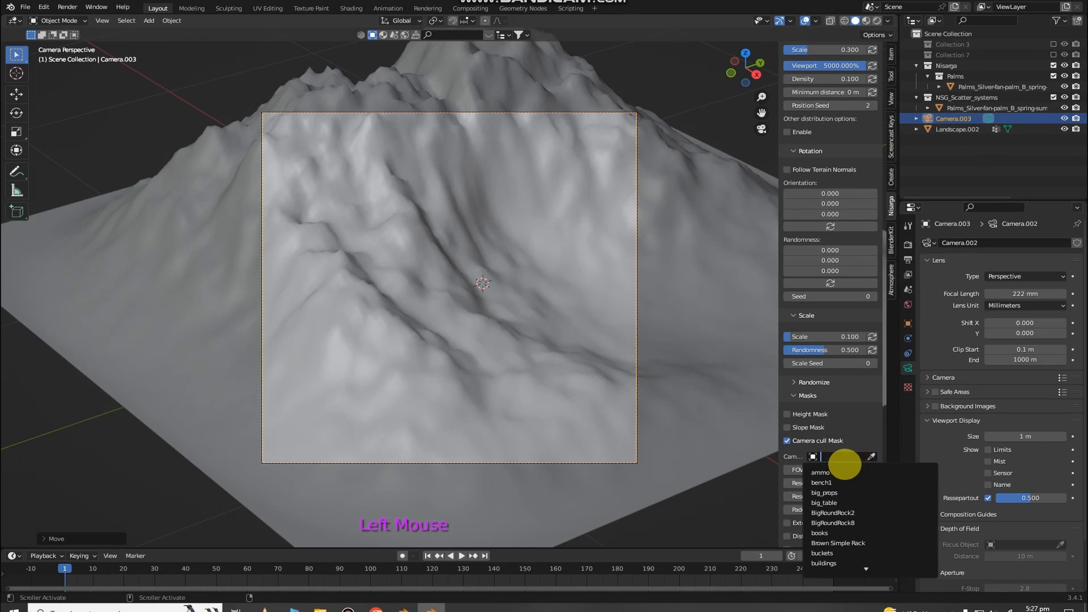
pyautogui.write('c')
pyautogui.click(830, 523)
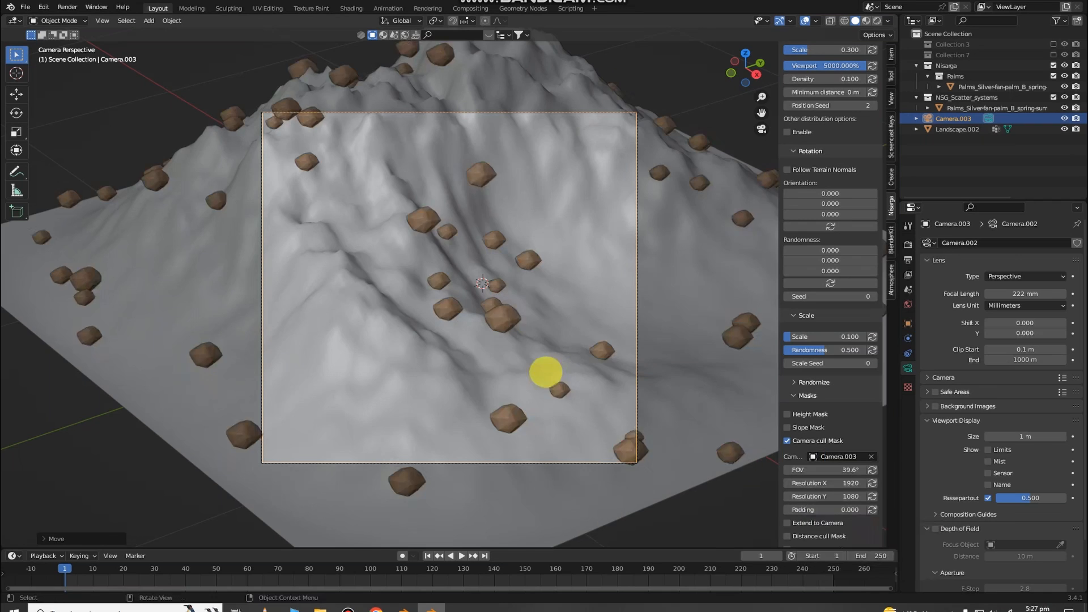
# Set the camera cull mask's padding to -5 and its resolution to 2327 by 1825
pyautogui.scroll(-1, 423, 217)
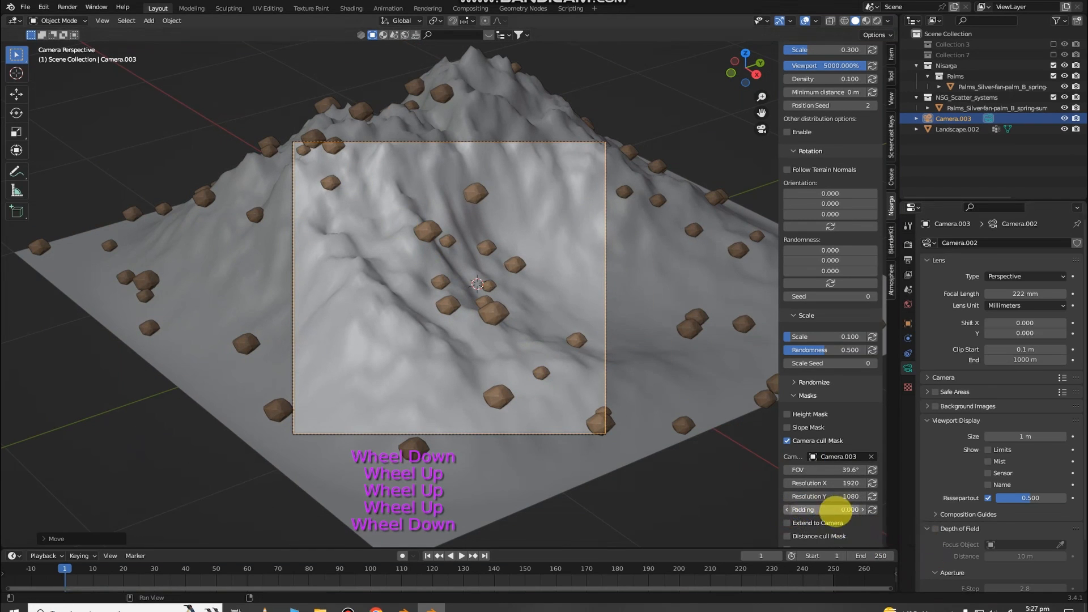
pyautogui.moveTo(850, 510)
pyautogui.mouseDown()
pyautogui.moveTo(805, 509)
pyautogui.moveTo(832, 509)
pyautogui.mouseUp()
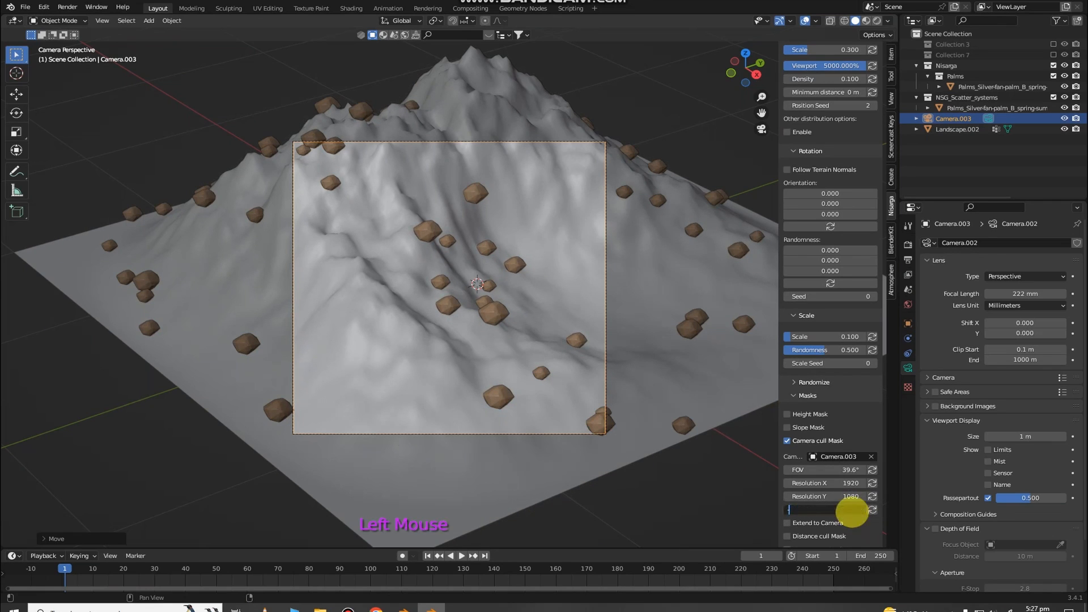
pyautogui.press('Return')
pyautogui.moveTo(848, 496)
pyautogui.mouseDown()
pyautogui.moveTo(766, 482)
pyautogui.moveTo(862, 483)
pyautogui.moveTo(771, 497)
pyautogui.moveTo(851, 497)
pyautogui.mouseUp()
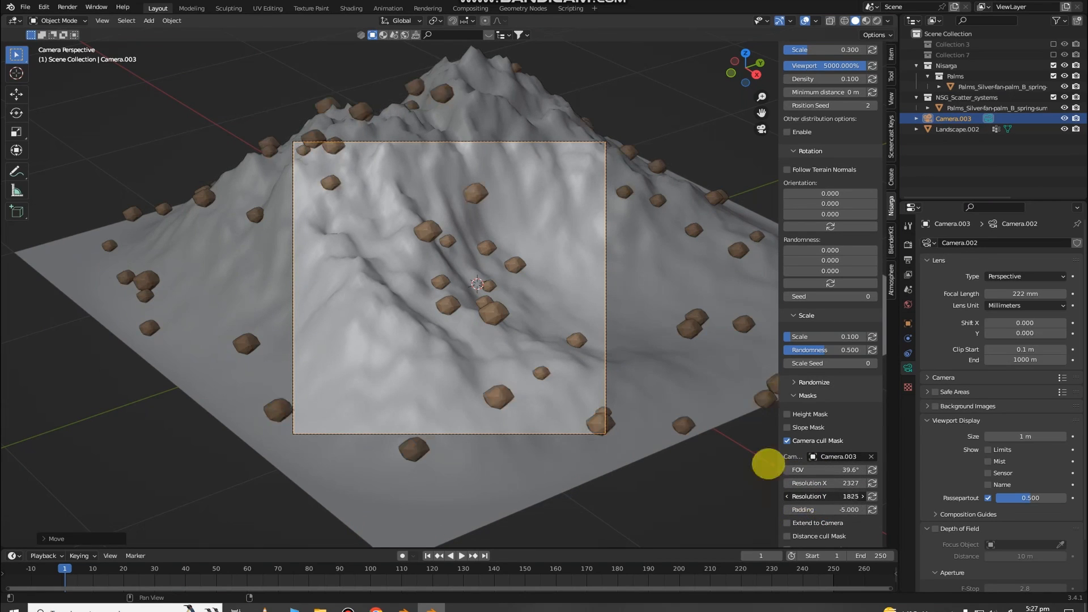
# Try different scale seeds for the scattered palms and settle on seed 1
pyautogui.scroll(3, 687, 306)
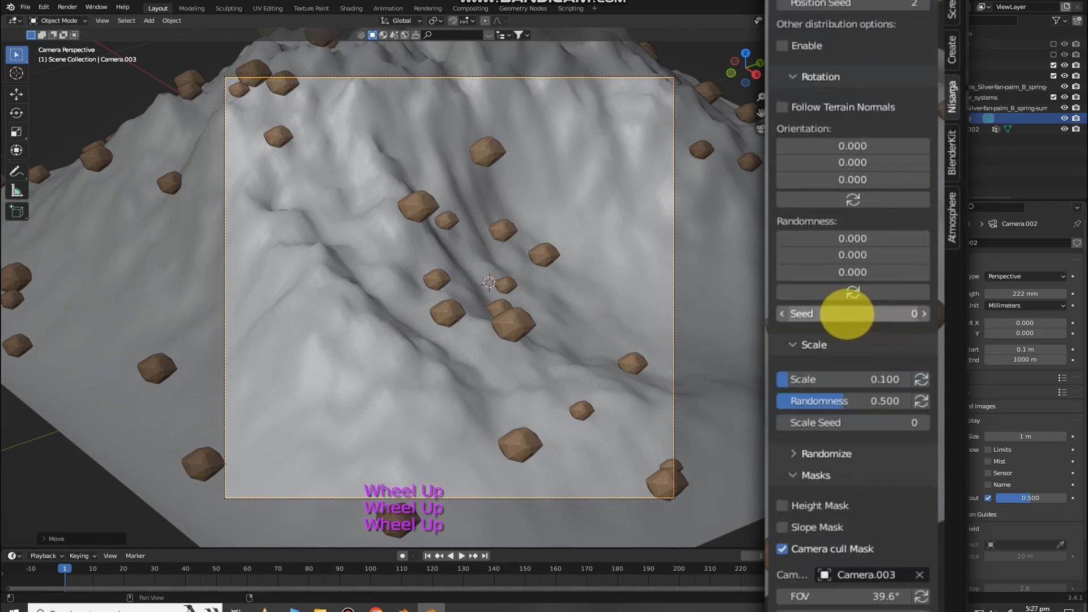
pyautogui.click(924, 422)
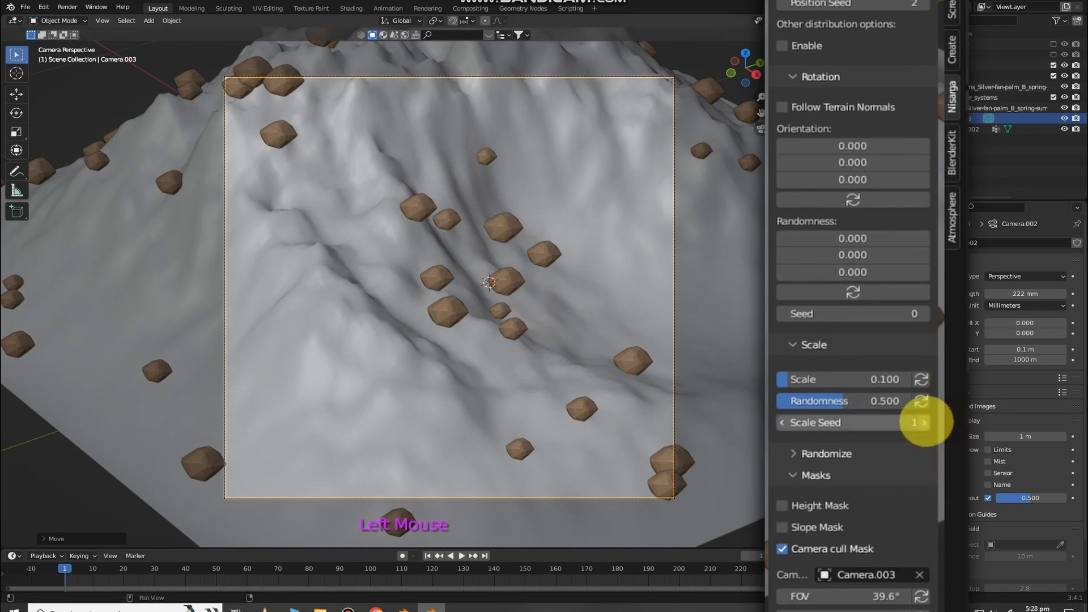
pyautogui.click(924, 423)
pyautogui.click(783, 422)
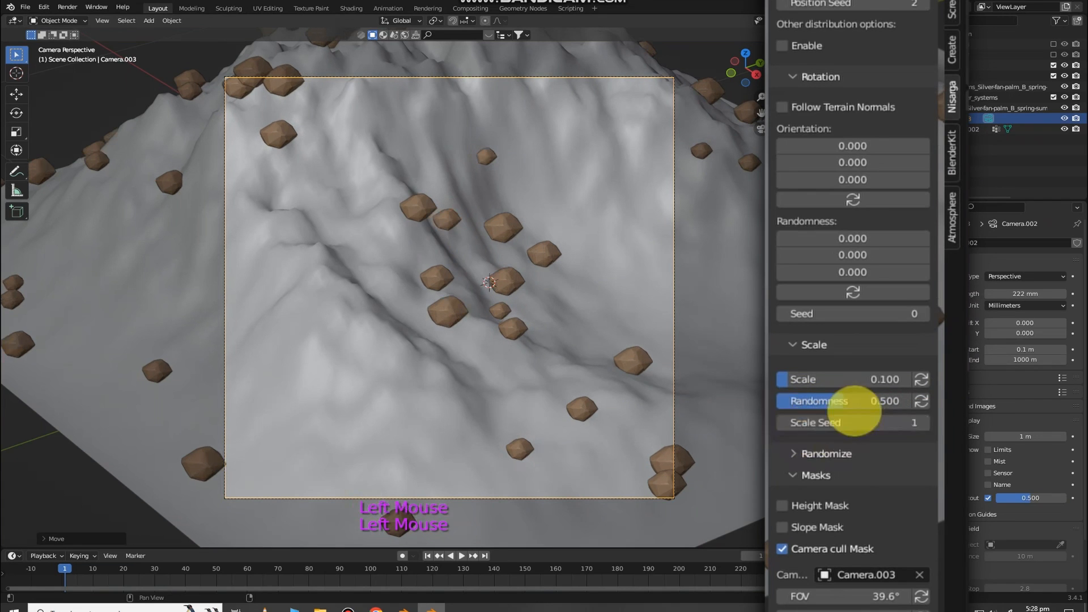
# Set the scatter's position seed to 3 and save the file
pyautogui.scroll(6, 850, 420)
pyautogui.click(924, 348)
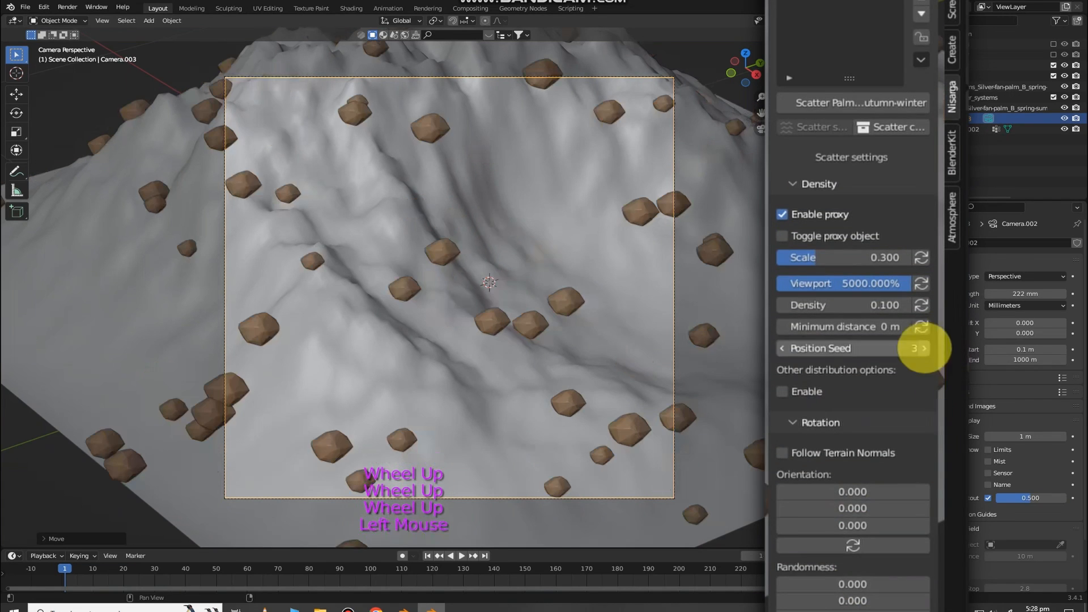
pyautogui.scroll(-2, 389, 323)
pyautogui.hotkey('ctrl', 's')
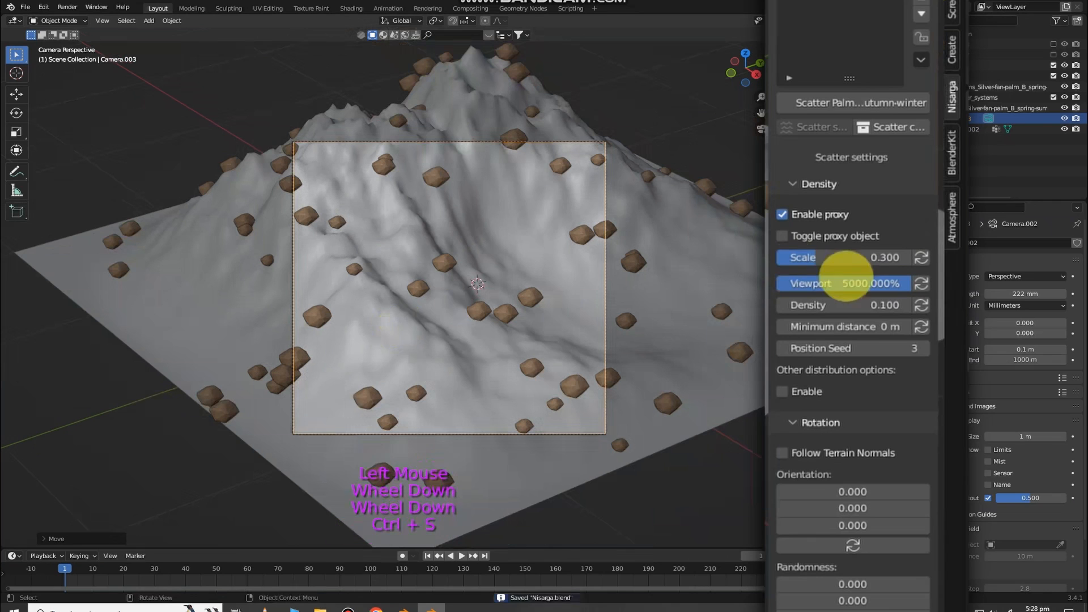
# Set the scatter's viewport percentage to 10000% and inspect the result in material preview shading
pyautogui.click(863, 283)
pyautogui.write('100')
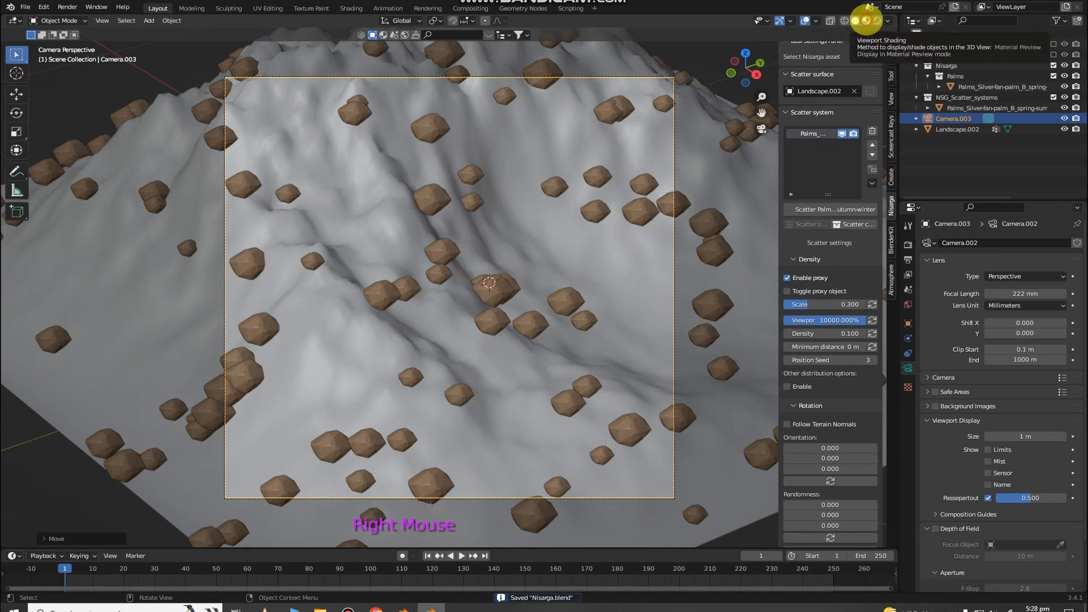
pyautogui.click(865, 21)
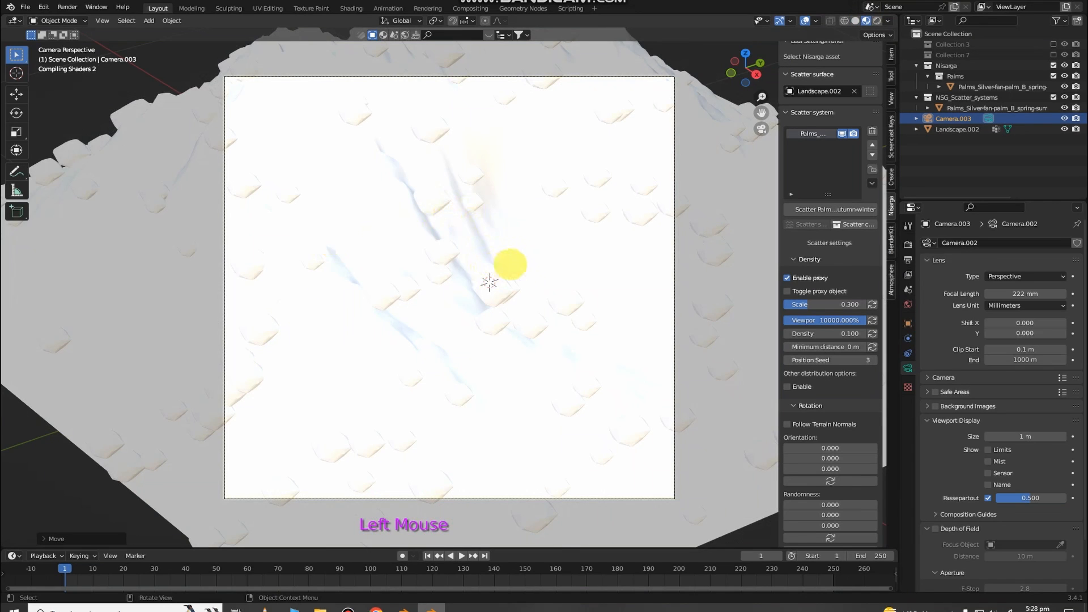
pyautogui.moveTo(511, 264); pyautogui.dragTo(522, 250, button='middle')
pyautogui.scroll(1, 561, 189)
pyautogui.moveTo(567, 188); pyautogui.dragTo(733, 107, button='middle')
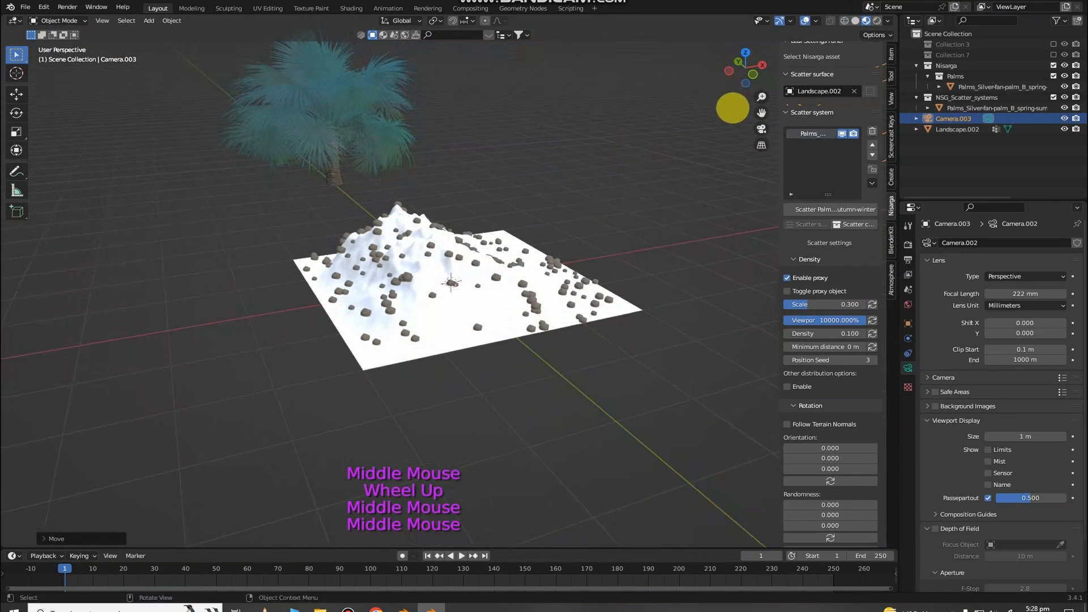
pyautogui.click(762, 129)
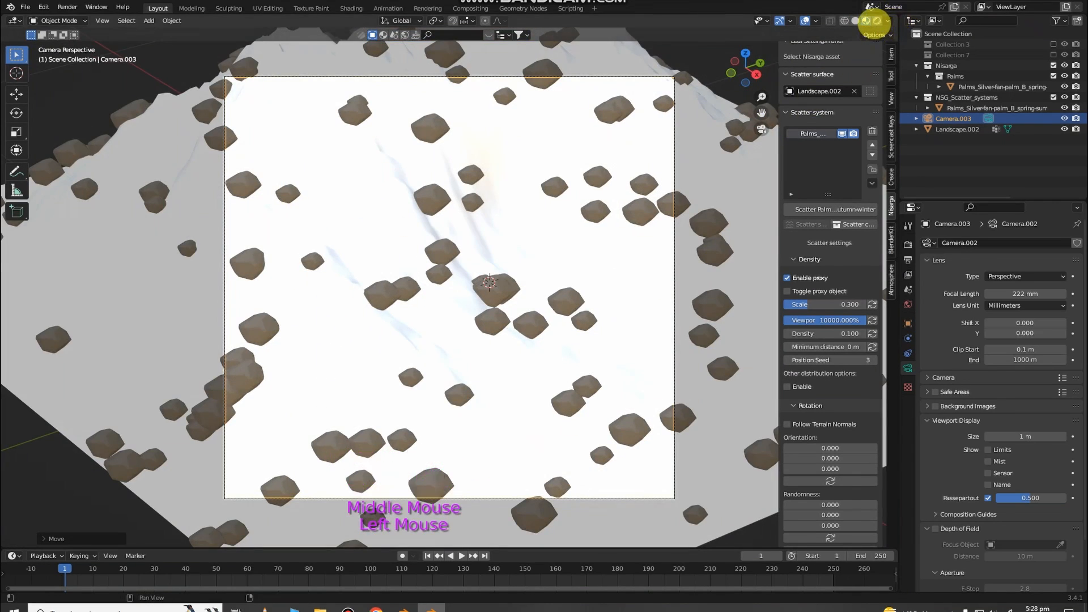
# Examine the scattered proxies in rendered shading, through the camera and from around the landscape
pyautogui.click(877, 20)
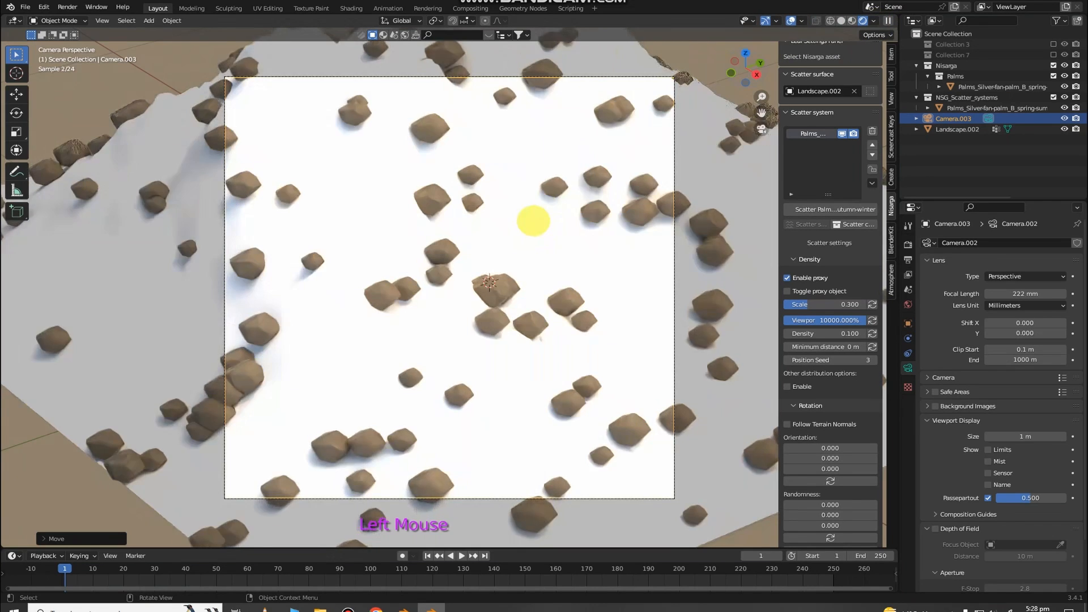
pyautogui.scroll(2, 532, 225)
pyautogui.scroll(-5, 532, 225)
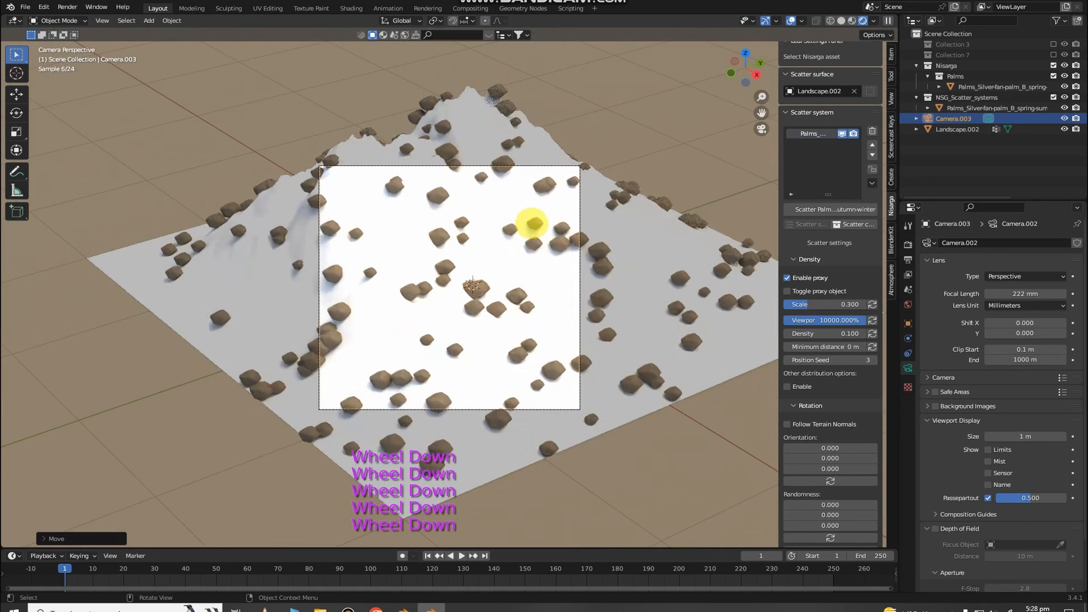
pyautogui.scroll(2, 528, 227)
pyautogui.moveTo(528, 226); pyautogui.dragTo(576, 198, button='middle')
pyautogui.scroll(-9, 573, 209)
pyautogui.scroll(2, 573, 205)
pyautogui.scroll(-3, 574, 204)
pyautogui.click(761, 129)
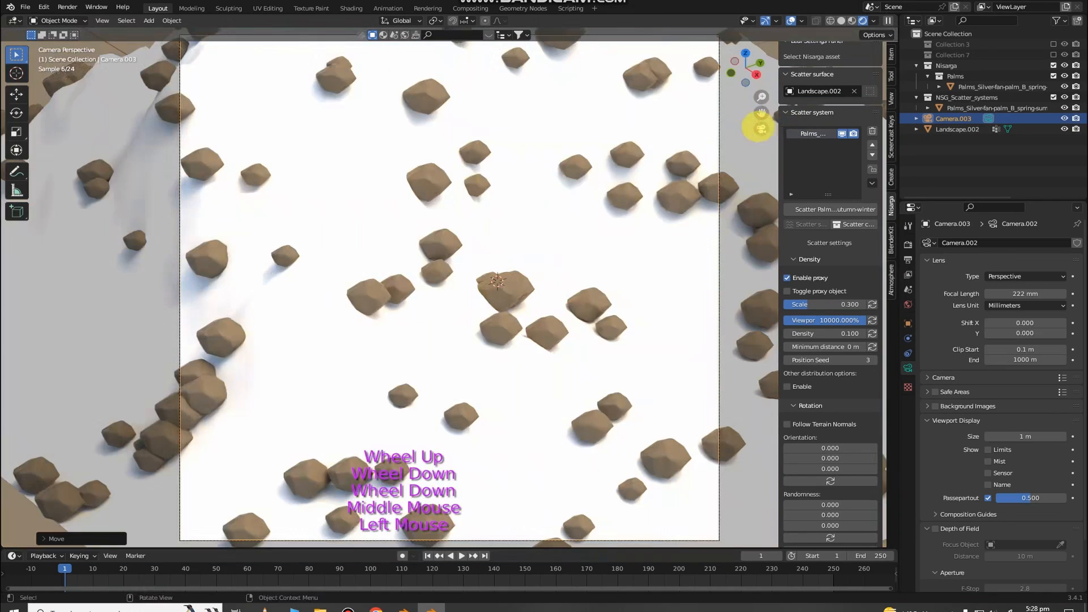
pyautogui.scroll(-3, 617, 177)
pyautogui.scroll(1, 617, 177)
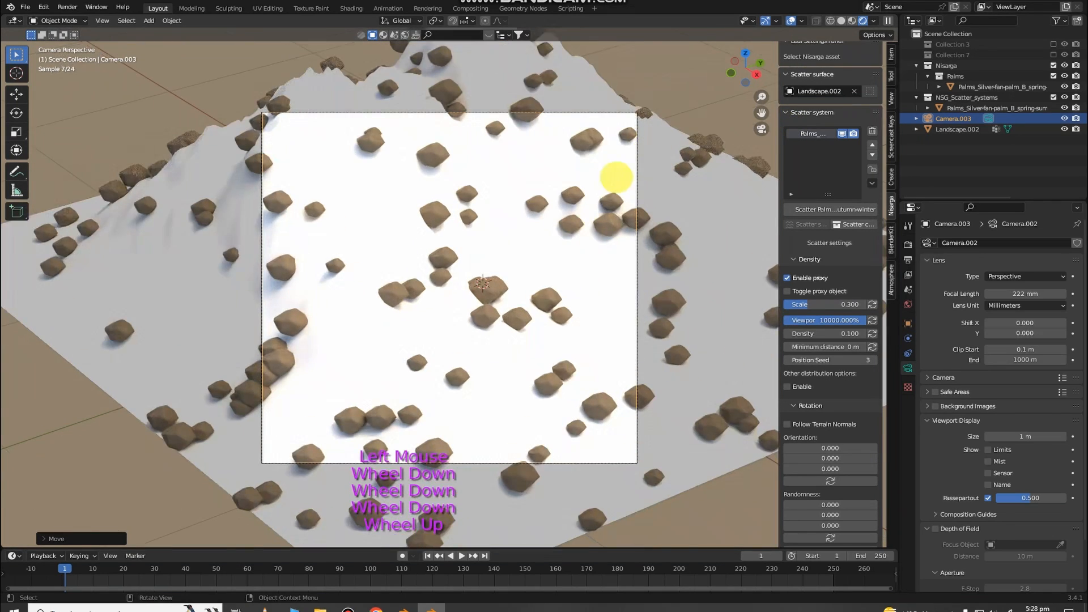
pyautogui.scroll(2, 617, 175)
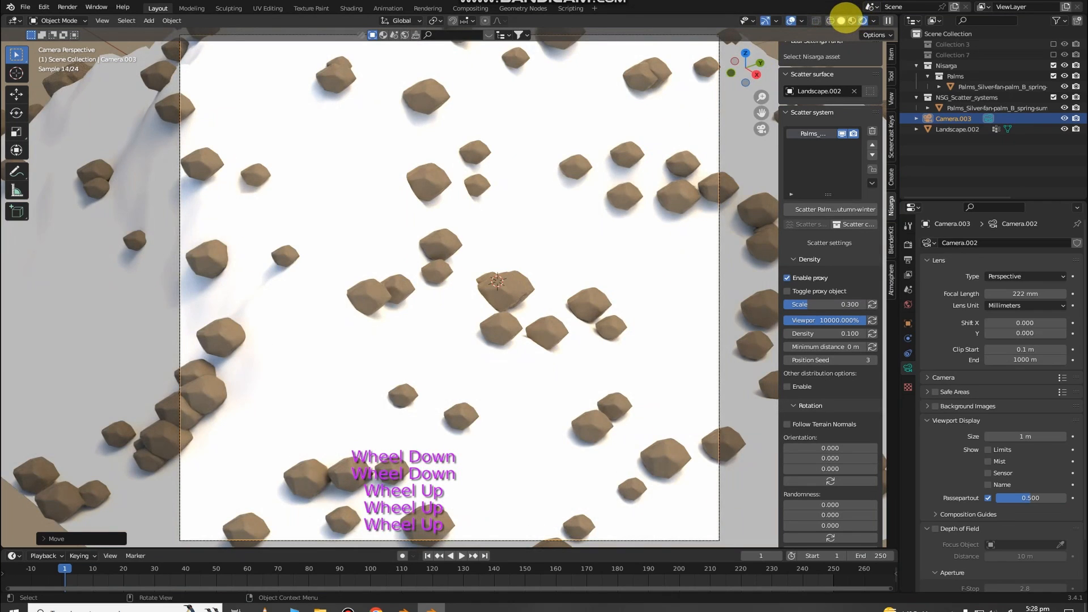
# Return the viewport to solid shading and render the scene through the camera
pyautogui.click(842, 21)
pyautogui.rightClick(564, 258)
pyautogui.scroll(-1, 529, 290)
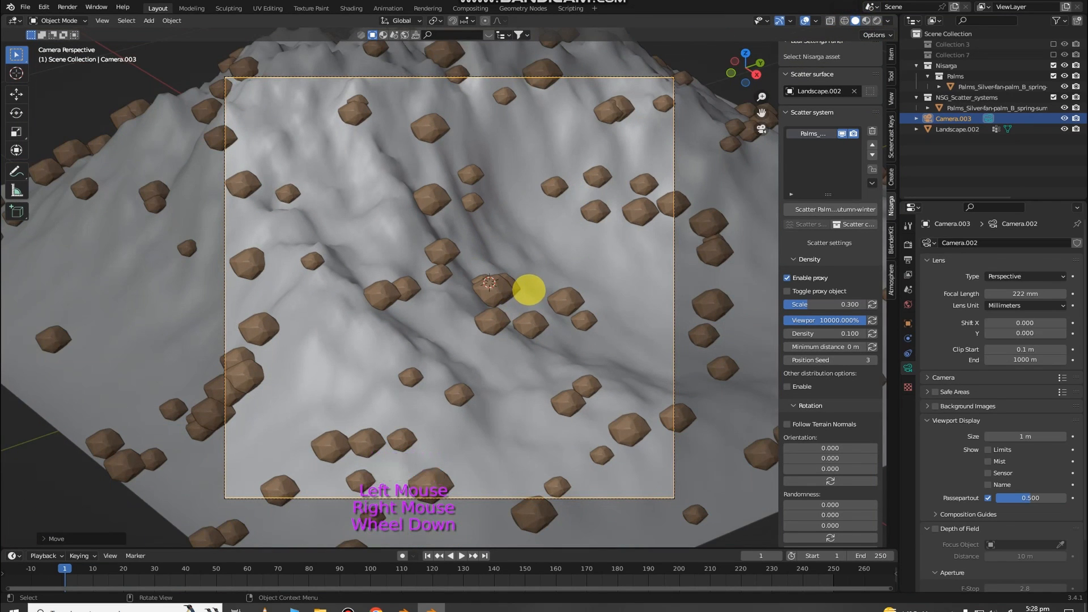
pyautogui.press('F12')
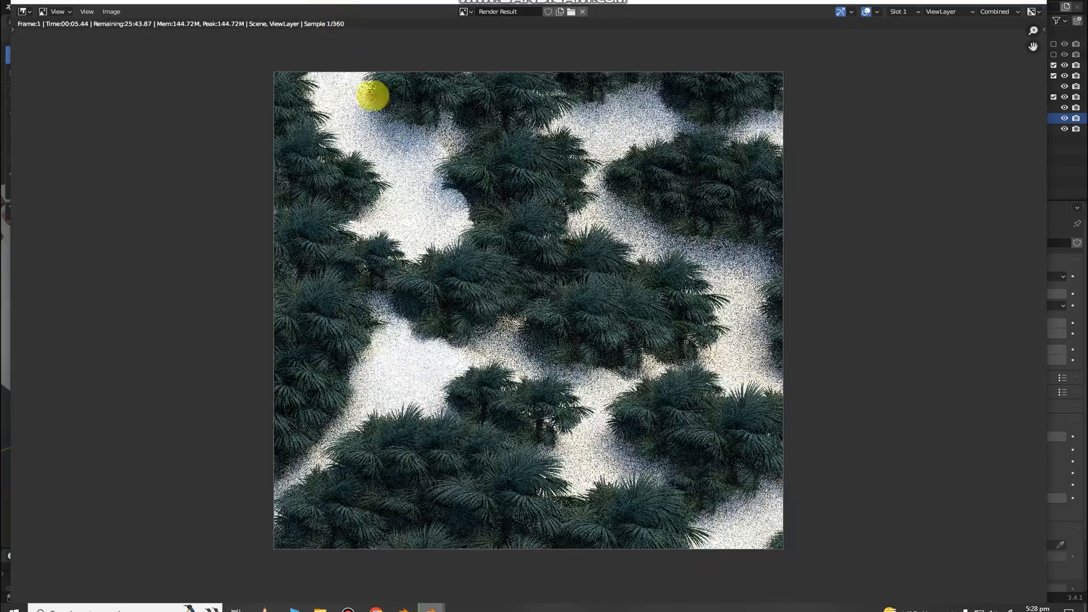
# Examine the palms in the rendered camera image up close and as a whole
pyautogui.scroll(2, 519, 311)
pyautogui.scroll(-3, 437, 250)
pyautogui.scroll(1, 429, 224)
pyautogui.scroll(3, 429, 224)
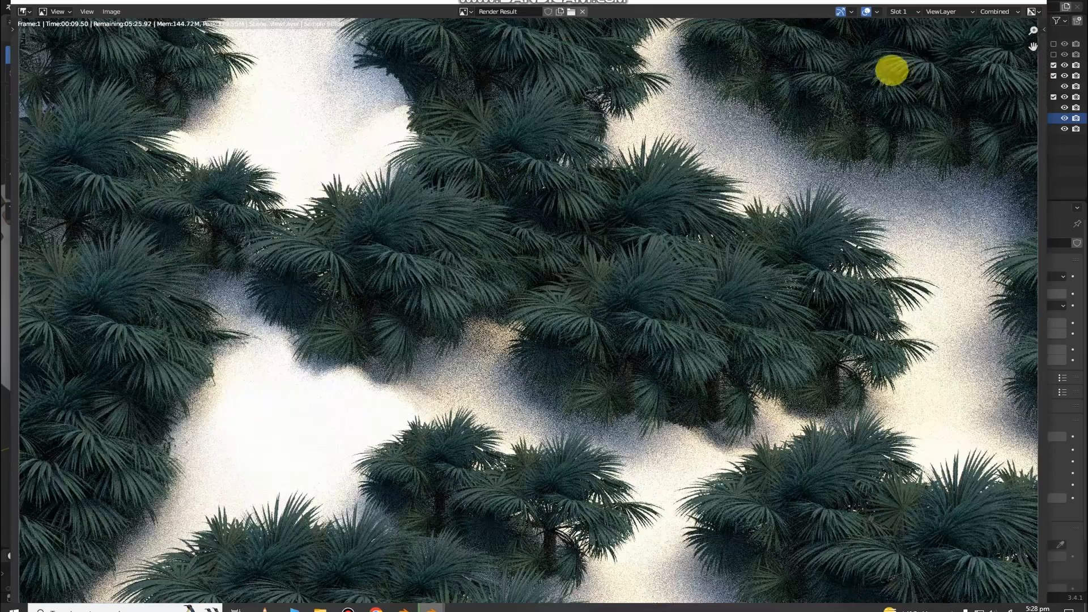
pyautogui.scroll(-3, 812, 122)
pyautogui.scroll(2, 811, 120)
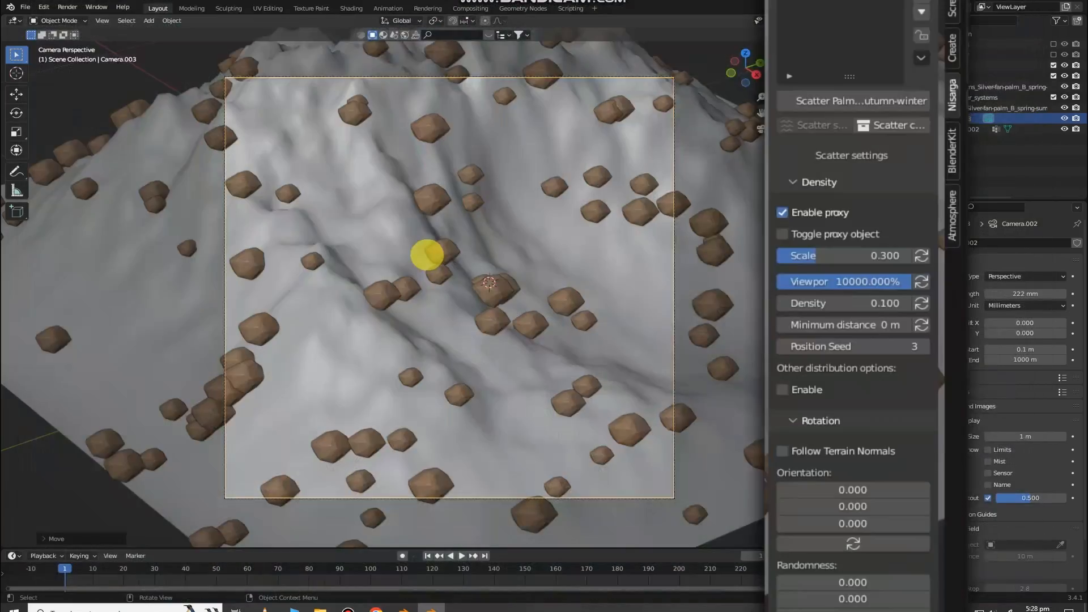
# Set the silver fan palm scatter's viewport percentage to 20000%
pyautogui.scroll(1, 482, 243)
pyautogui.scroll(-2, 481, 243)
pyautogui.scroll(2, 481, 243)
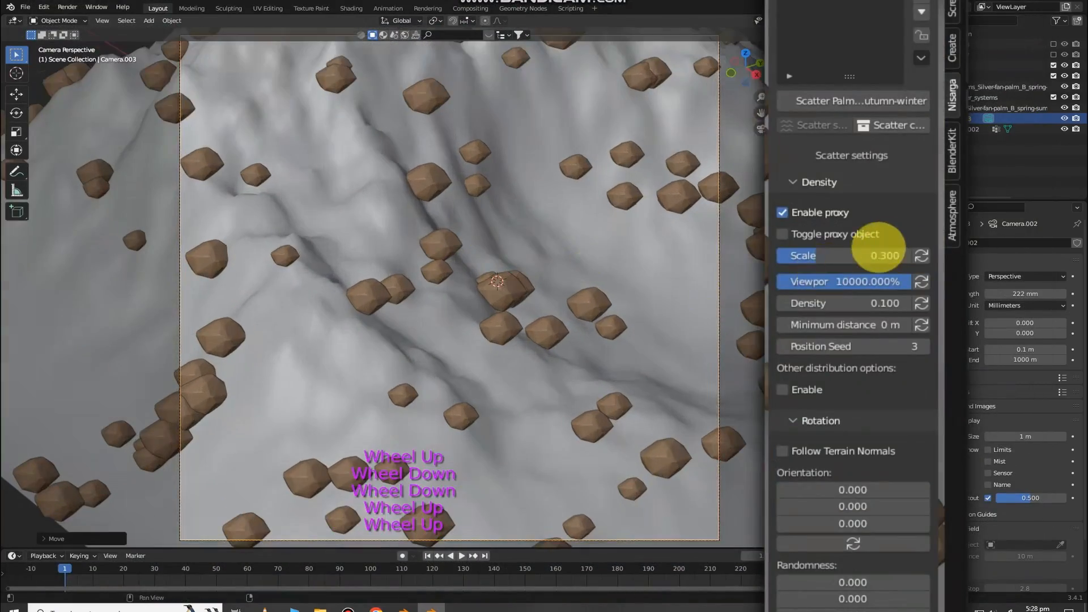
pyautogui.click(853, 252)
pyautogui.press('BackSpace')
pyautogui.click(845, 281)
pyautogui.write('20000')
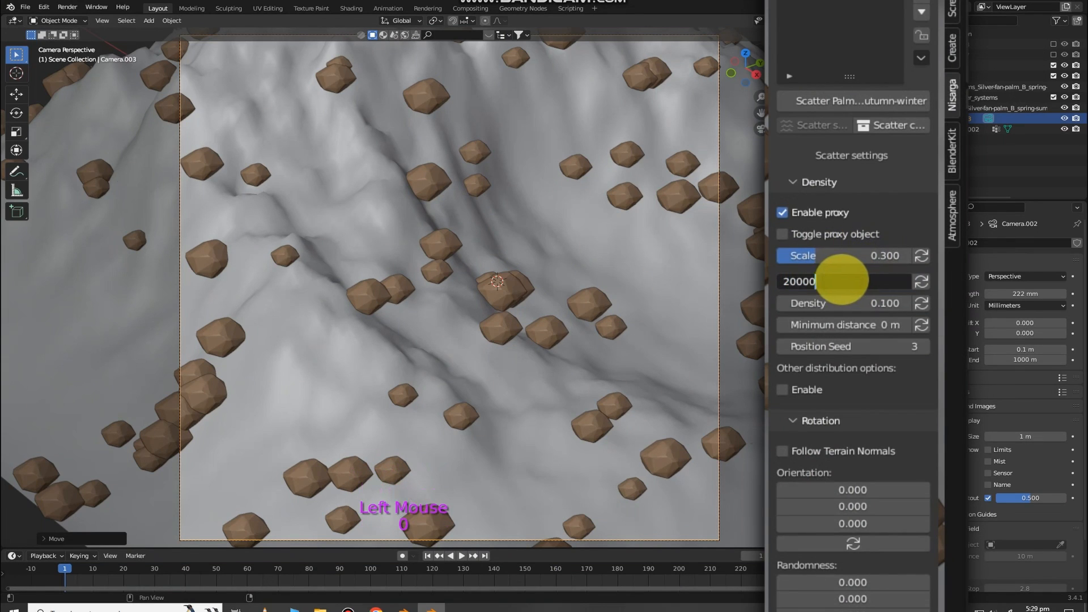
pyautogui.rightClick(852, 379)
# Set the scatter's viewport percentage to 50000%, save the file and render the scene through the camera
pyautogui.click(858, 283)
pyautogui.write('500')
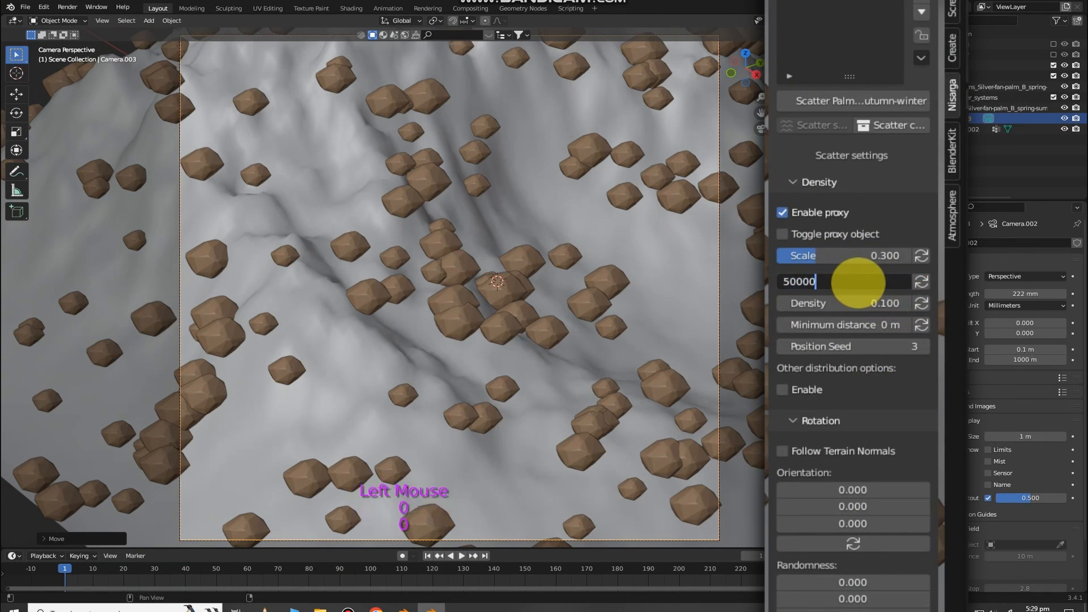
pyautogui.rightClick(466, 425)
pyautogui.hotkey('ctrl', 's')
pyautogui.scroll(-2, 443, 335)
pyautogui.scroll(1, 444, 336)
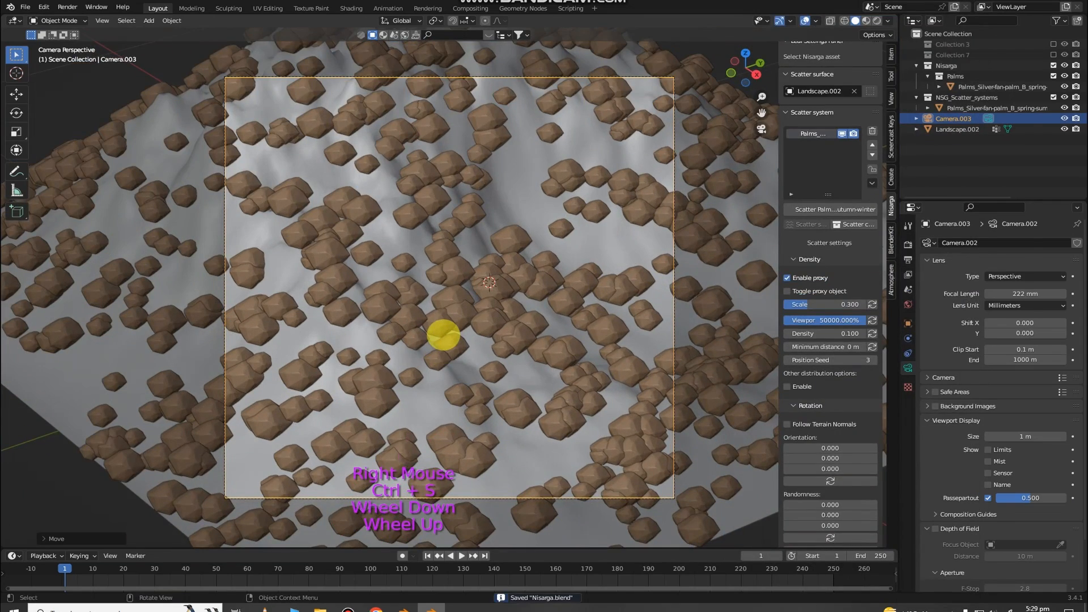
pyautogui.press('F12')
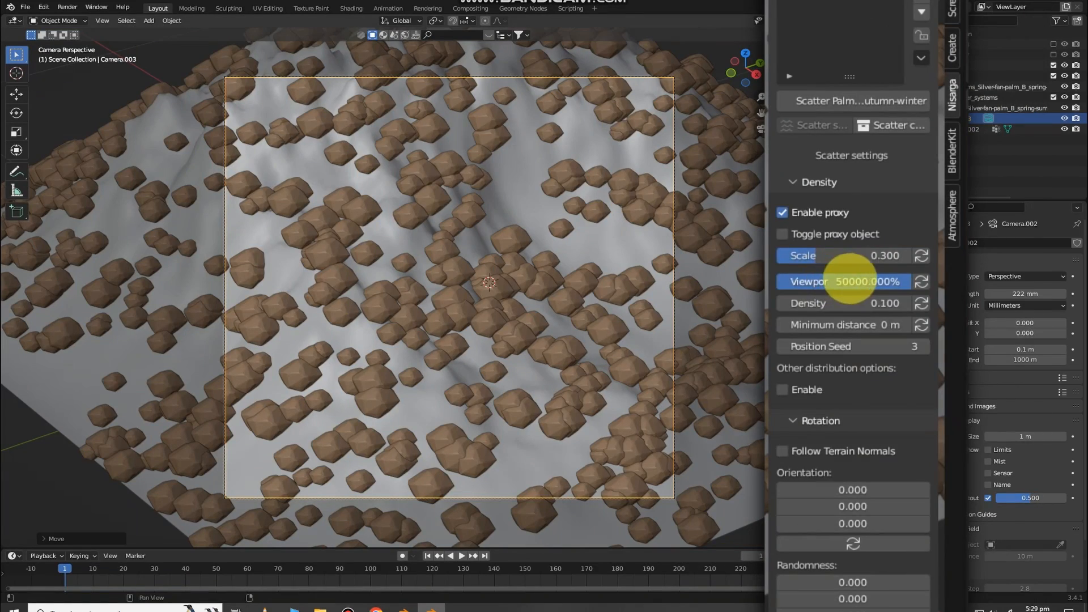
# Set the scatter's viewport percentage to 30000%, save the file, and render and inspect the camera view
pyautogui.click(849, 278)
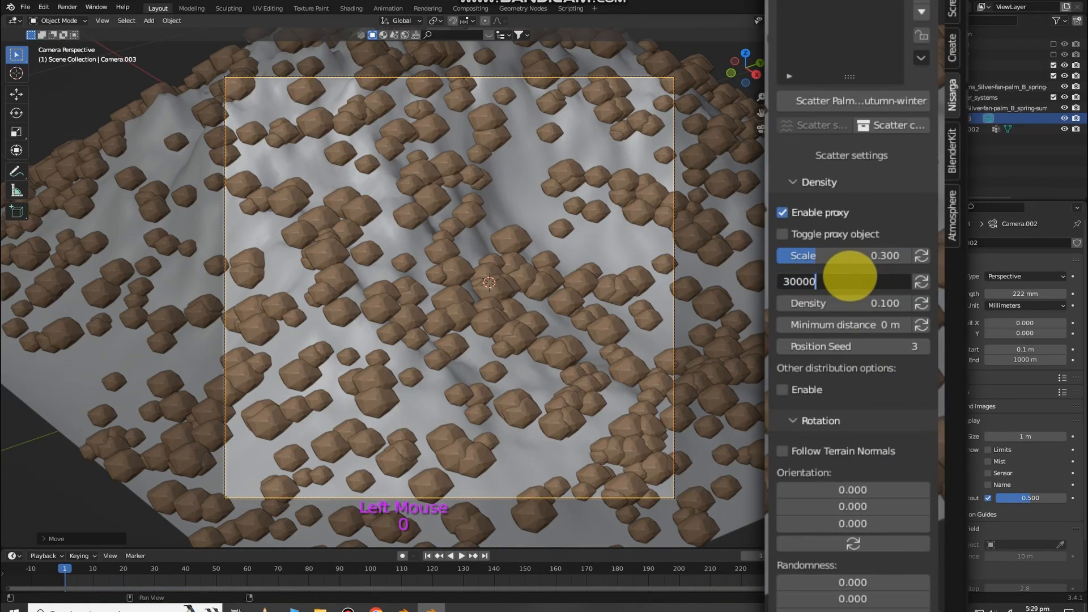
pyautogui.write('30000')
pyautogui.rightClick(691, 305)
pyautogui.hotkey('ctrl', 's')
pyautogui.press('F12')
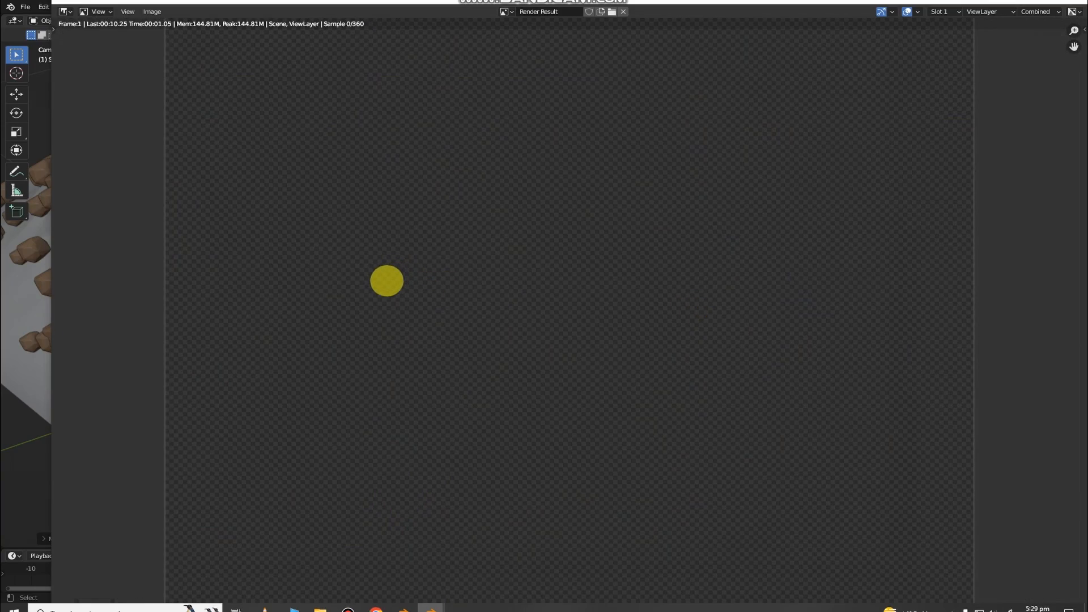
pyautogui.scroll(-3, 377, 264)
pyautogui.scroll(3, 377, 263)
pyautogui.scroll(-3, 464, 245)
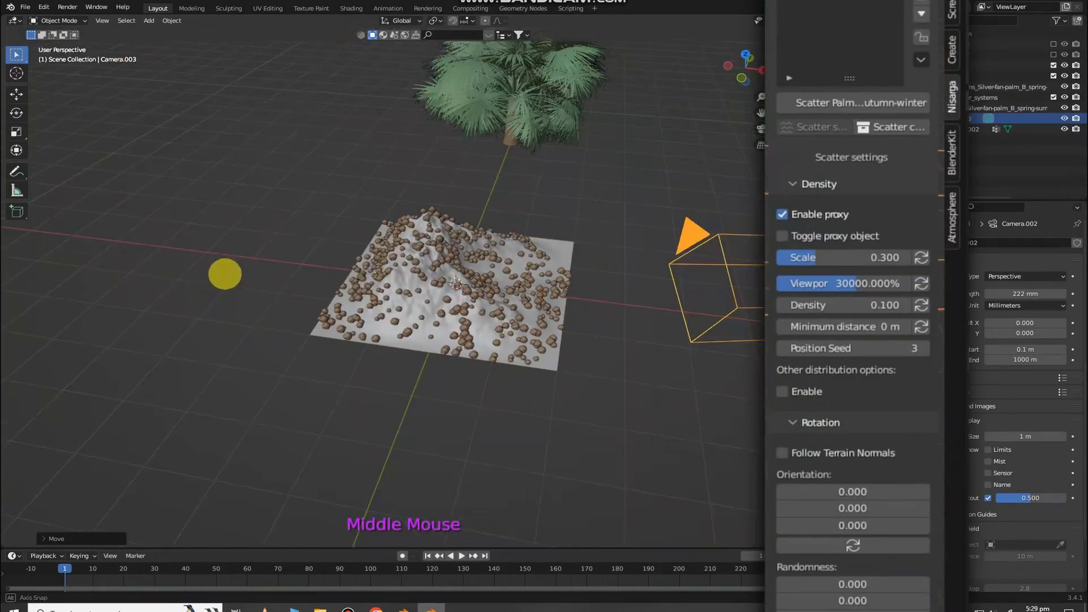
# Set the silver fan palm scatter's viewport percentage to 15000% and save the file
pyautogui.moveTo(224, 272); pyautogui.dragTo(346, 267, button='middle')
pyautogui.scroll(1, 364, 272)
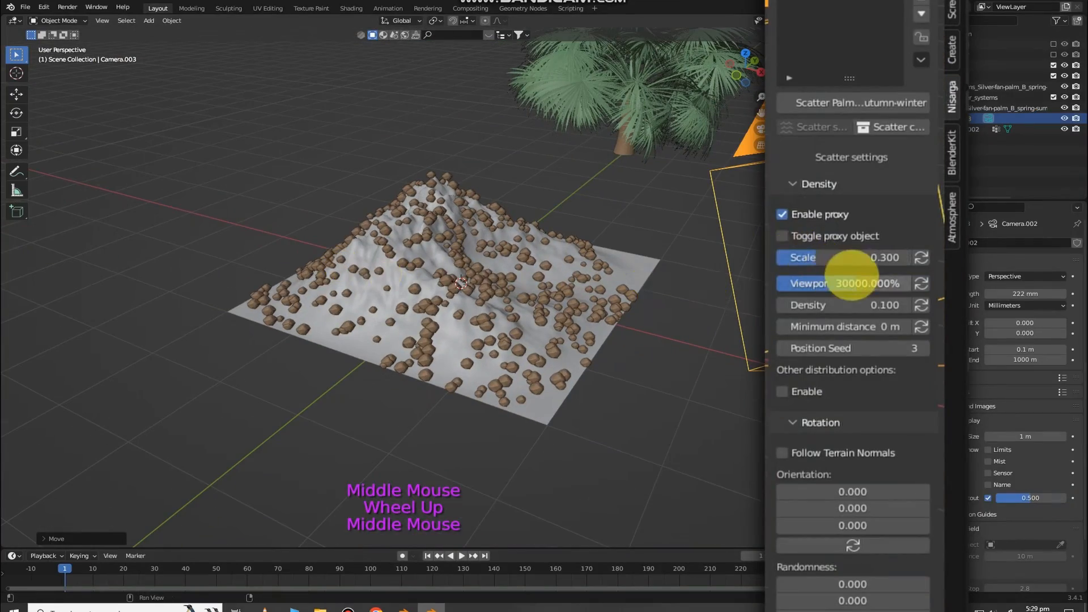
pyautogui.click(859, 281)
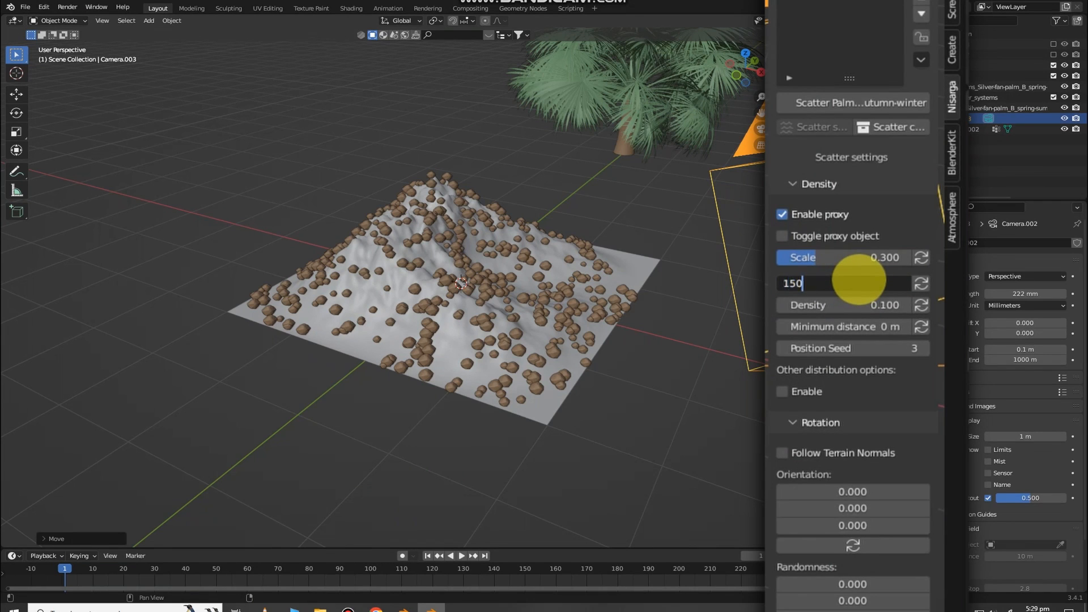
pyautogui.rightClick(481, 280)
pyautogui.moveTo(478, 280); pyautogui.dragTo(478, 279, button='middle')
pyautogui.hotkey('ctrl', 's')
# Choose the Palm-tree B asset from the Palms category and scatter it on the landscape with the default settings
pyautogui.scroll(7, 867, 184)
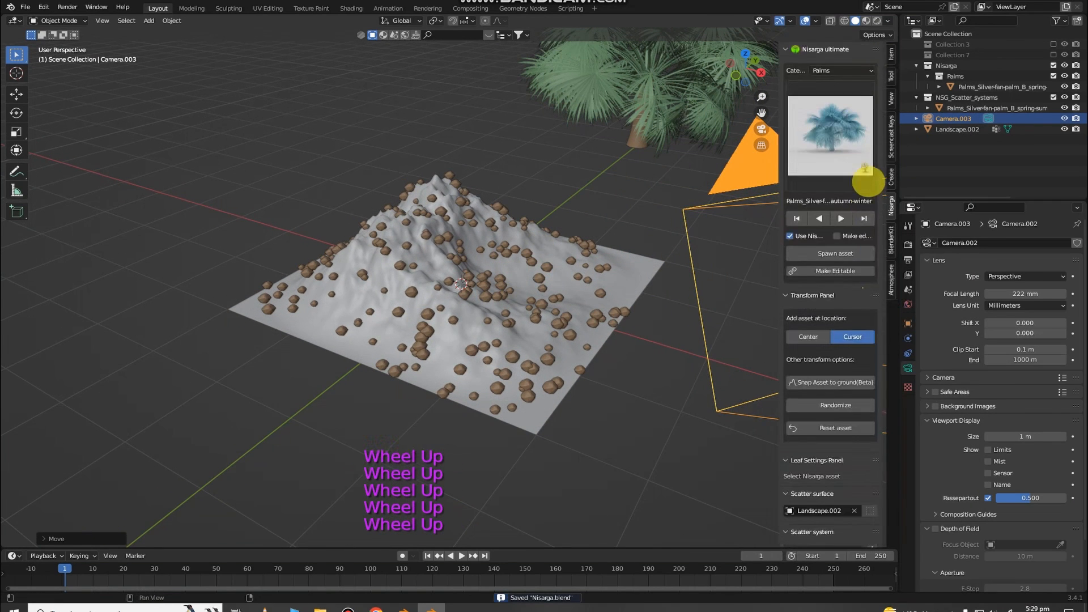
pyautogui.click(835, 131)
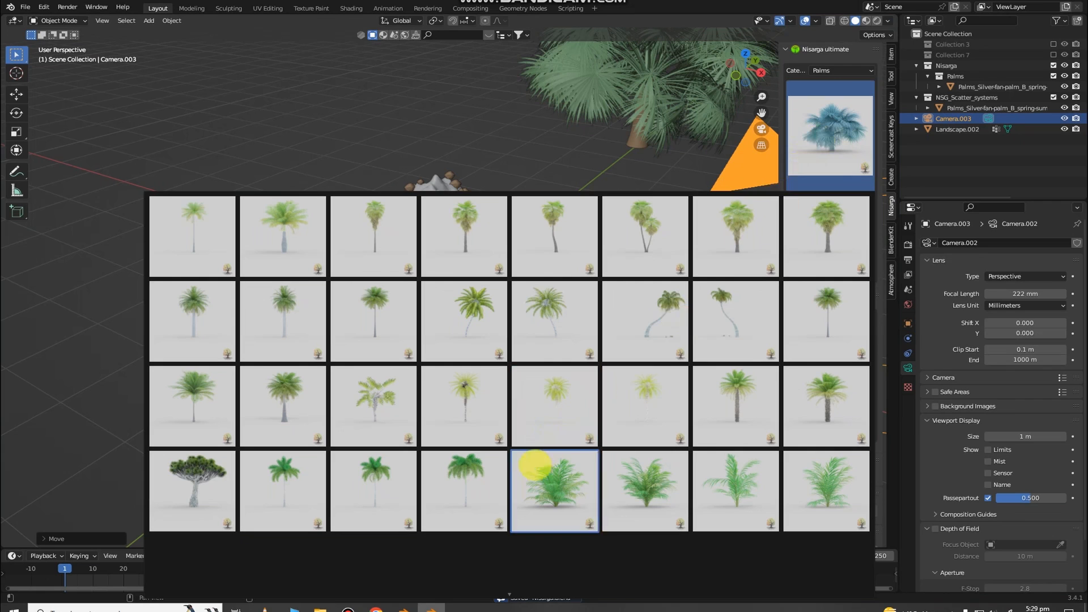
pyautogui.moveTo(509, 595)
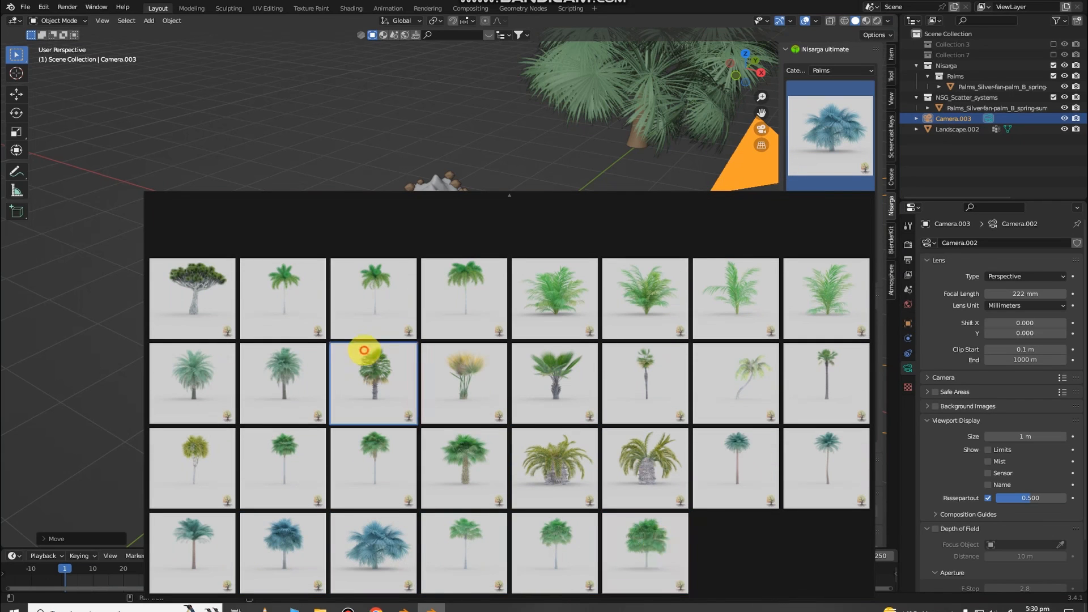
pyautogui.click(364, 352)
pyautogui.scroll(-4, 855, 207)
pyautogui.click(862, 281)
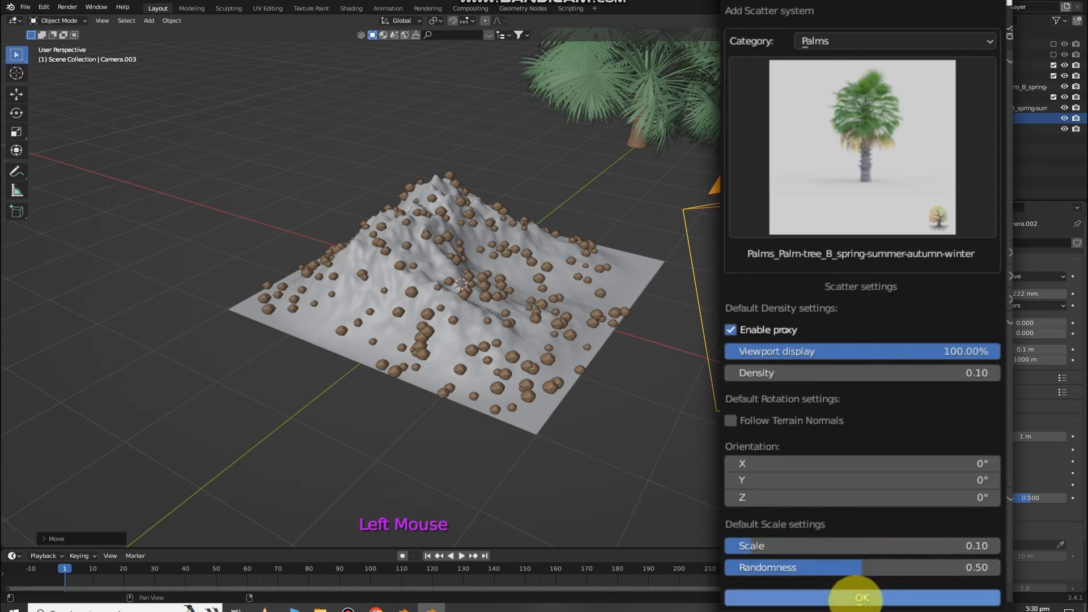
pyautogui.click(851, 594)
# Move the spawned palm tree off the landscape, about 9 m in the negative Y direction
pyautogui.scroll(-2, 521, 337)
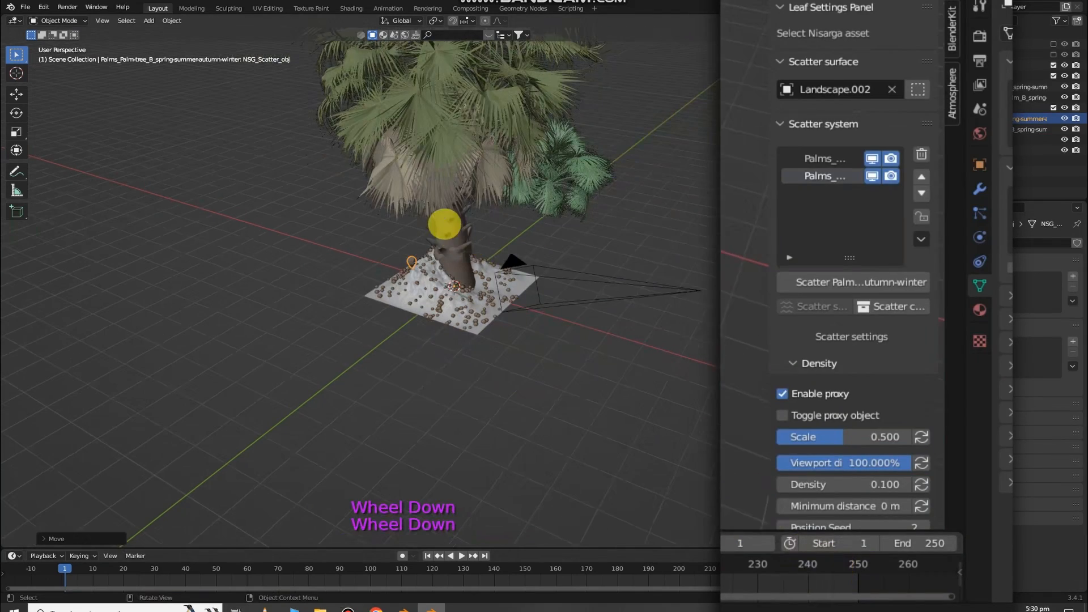
pyautogui.click(499, 242)
pyautogui.moveTo(498, 243); pyautogui.dragTo(461, 238, button='middle')
pyautogui.press('g')
pyautogui.press('y')
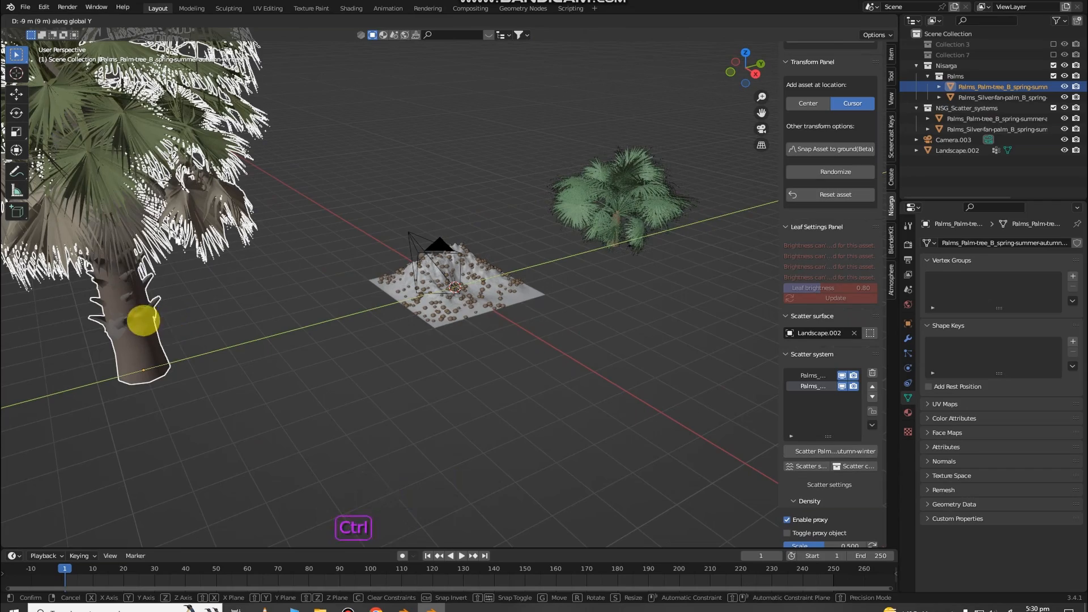
pyautogui.keyDown('ctrl'); pyautogui.click(125, 324); pyautogui.keyUp('ctrl')
# Inspect the scattered proxies on the landscape, then render the scene and examine the image
pyautogui.scroll(6, 530, 340)
pyautogui.scroll(-2, 529, 340)
pyautogui.scroll(3, 578, 272)
pyautogui.moveTo(637, 193); pyautogui.dragTo(643, 192, button='middle')
pyautogui.scroll(-3, 731, 138)
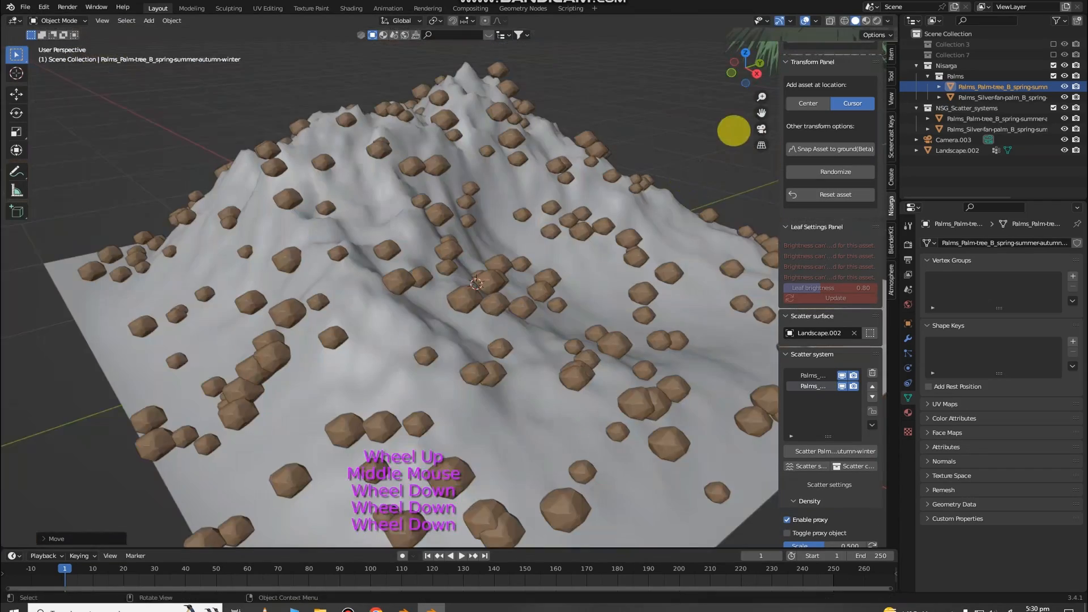
pyautogui.click(761, 145)
pyautogui.press('F12')
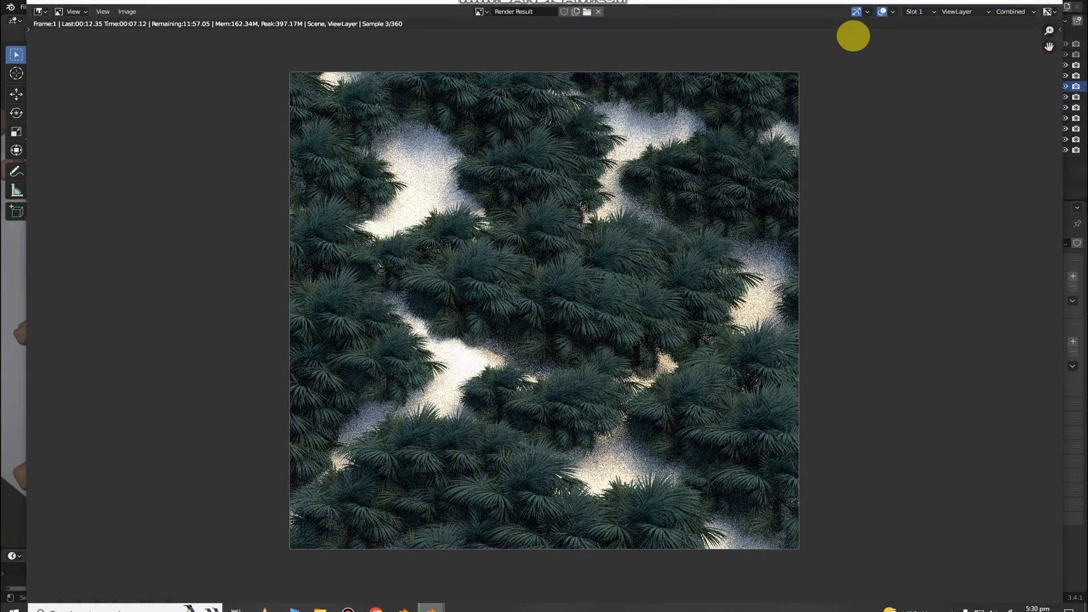
pyautogui.scroll(1, 873, 28)
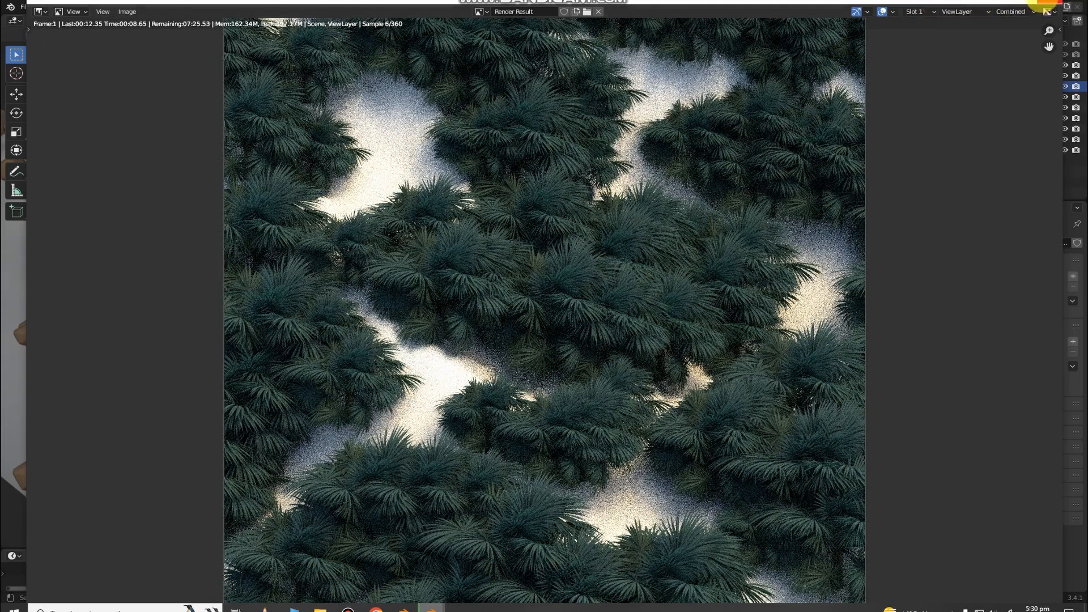
pyautogui.press('Escape')
# Delete the large source palm tree beside the landscape and undo the deletion
pyautogui.moveTo(729, 127); pyautogui.dragTo(560, 190, button='middle')
pyautogui.scroll(-3, 347, 187)
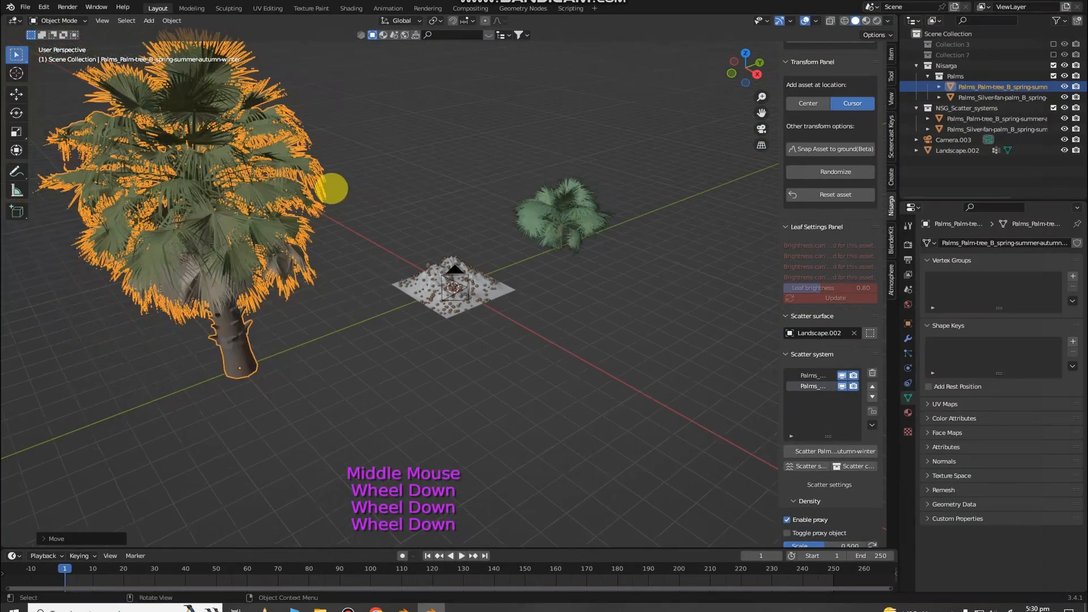
pyautogui.press('Delete')
pyautogui.scroll(2, 641, 286)
pyautogui.scroll(-5, 841, 382)
pyautogui.rightClick(145, 248)
pyautogui.hotkey('ctrl', 'z')
# Hide the silver fan palm scatter on the landscape while looking through the camera
pyautogui.scroll(4, 260, 233)
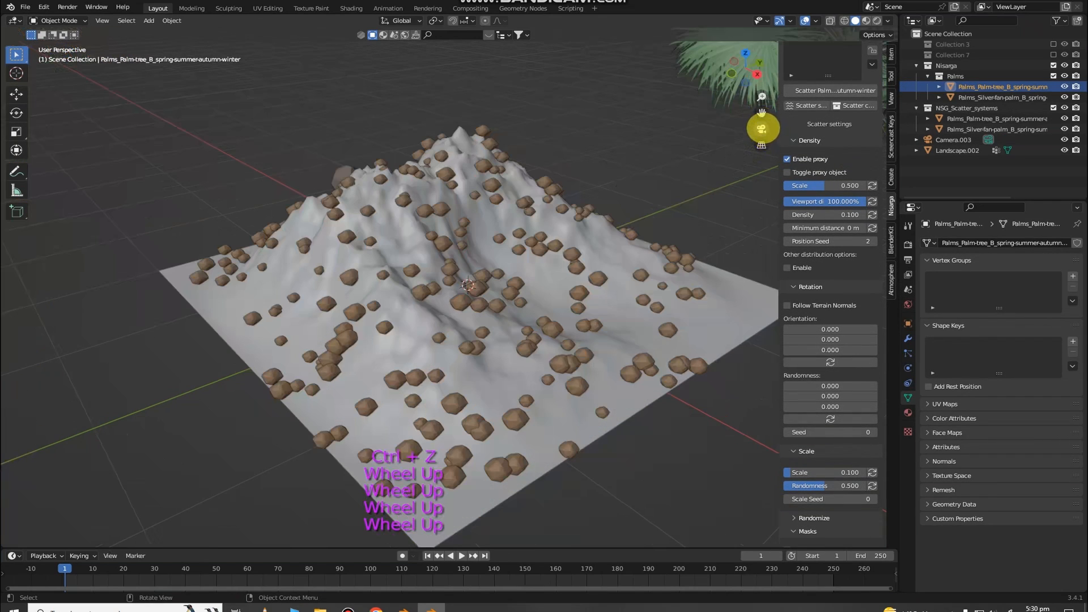
pyautogui.click(761, 129)
pyautogui.click(517, 295)
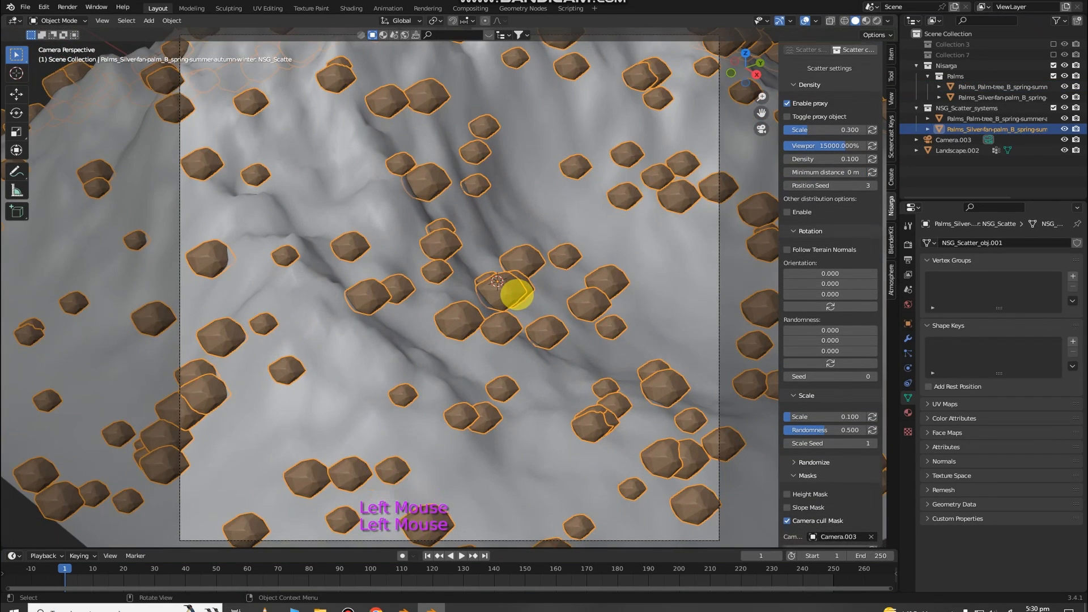
pyautogui.press('h')
# Delete the large source palm tree standing beside the landscape
pyautogui.moveTo(194, 187); pyautogui.dragTo(175, 219, button='middle')
pyautogui.scroll(-3, 134, 255)
pyautogui.click(191, 256)
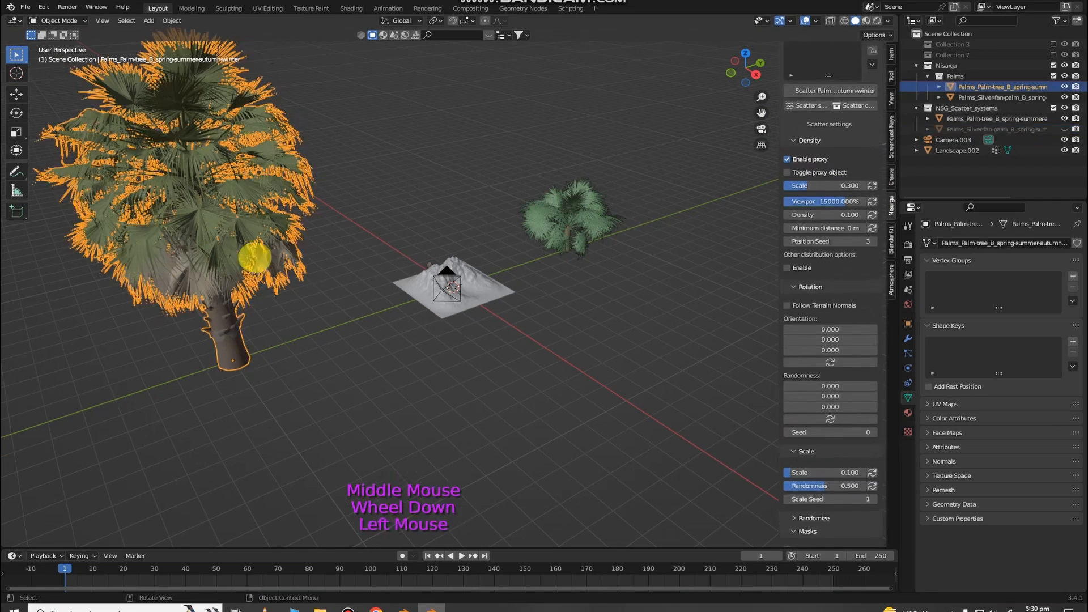
pyautogui.press('Delete')
# Scatter the Palm-tree B asset on the landscape again with the default settings
pyautogui.scroll(5, 822, 142)
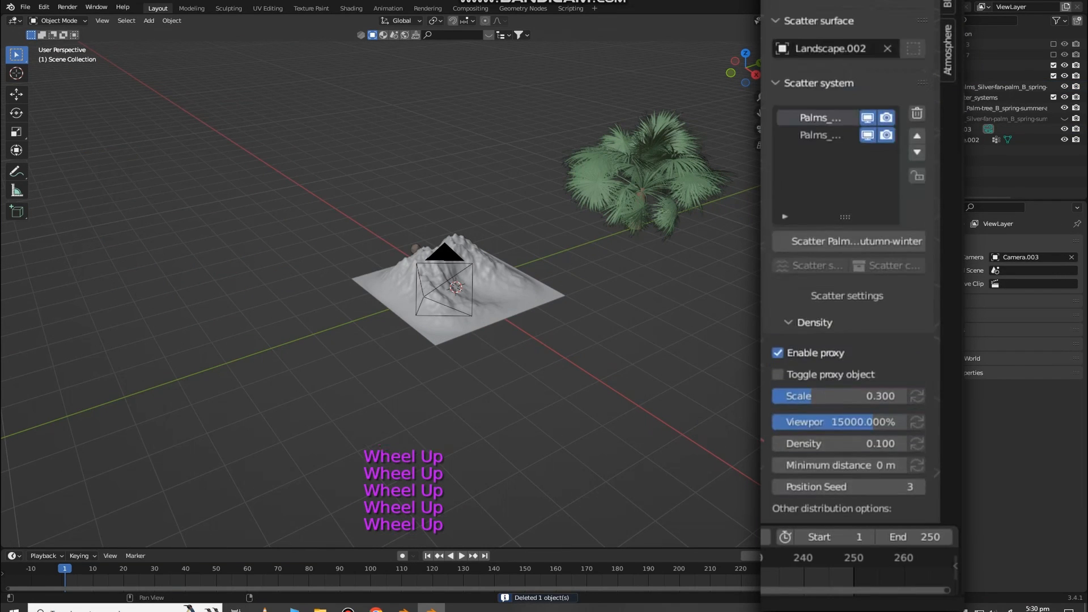
pyautogui.scroll(4, 827, 170)
pyautogui.scroll(-4, 825, 69)
pyautogui.click(836, 171)
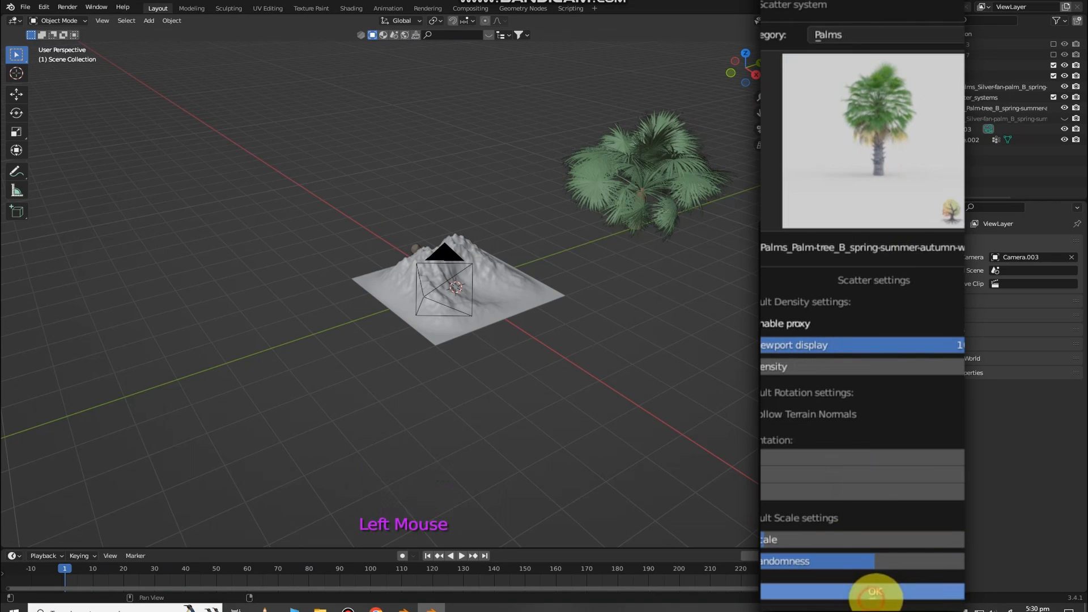
pyautogui.click(876, 595)
# Move the newly spawned palm tree off the landscape, about 8 m in the negative Y direction
pyautogui.click(478, 63)
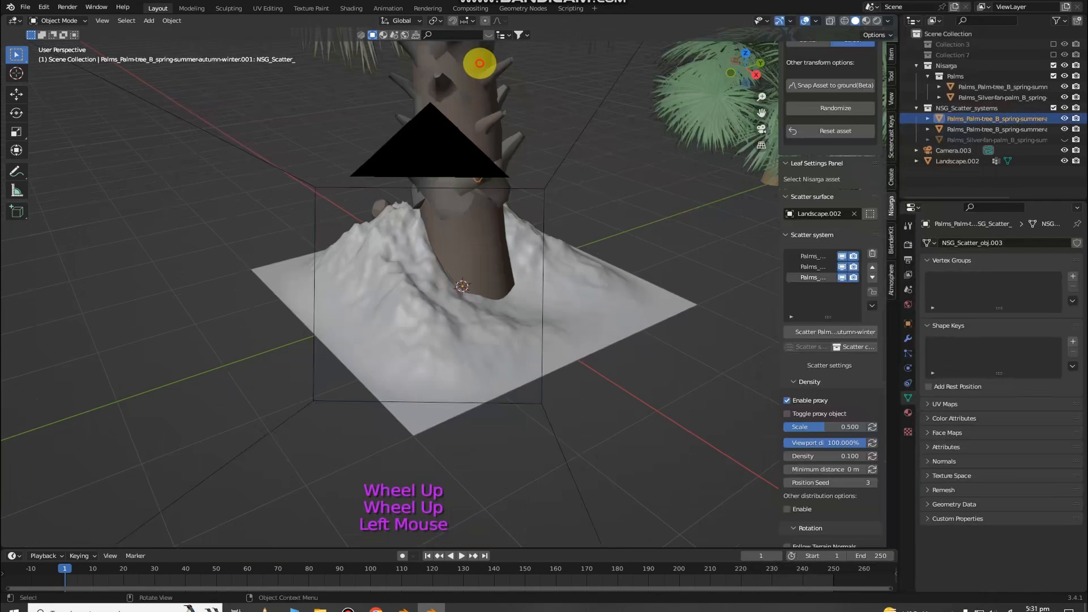
pyautogui.moveTo(363, 295); pyautogui.dragTo(510, 291, button='middle')
pyautogui.press('g')
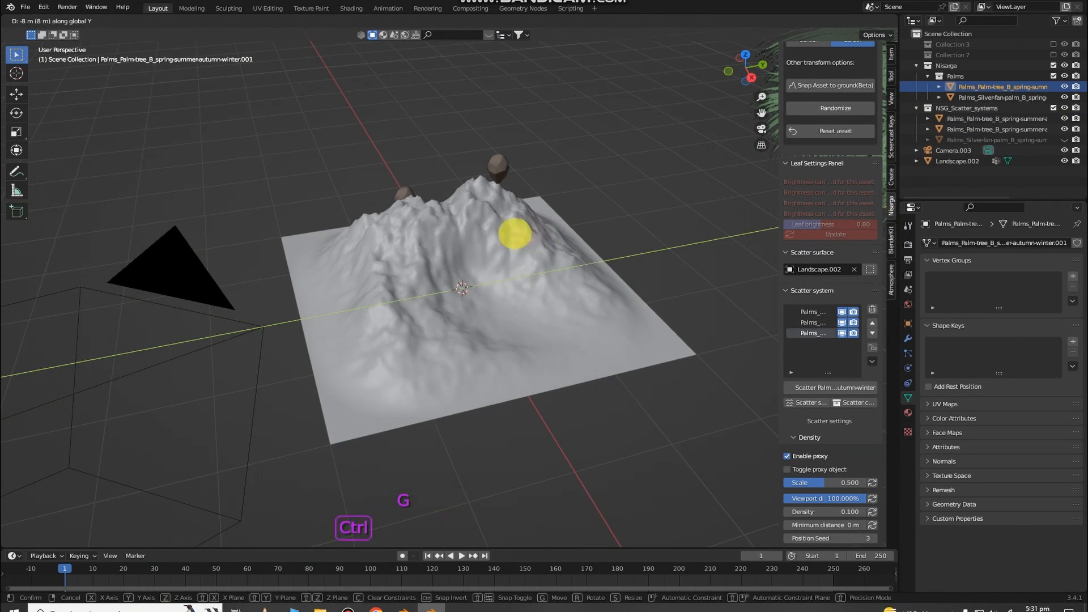
pyautogui.click(482, 234)
pyautogui.scroll(2, 486, 221)
# Select the new palm-tree scatter and set its proxy scale to 0.3
pyautogui.click(448, 80)
pyautogui.moveTo(448, 80); pyautogui.dragTo(499, 97, button='middle')
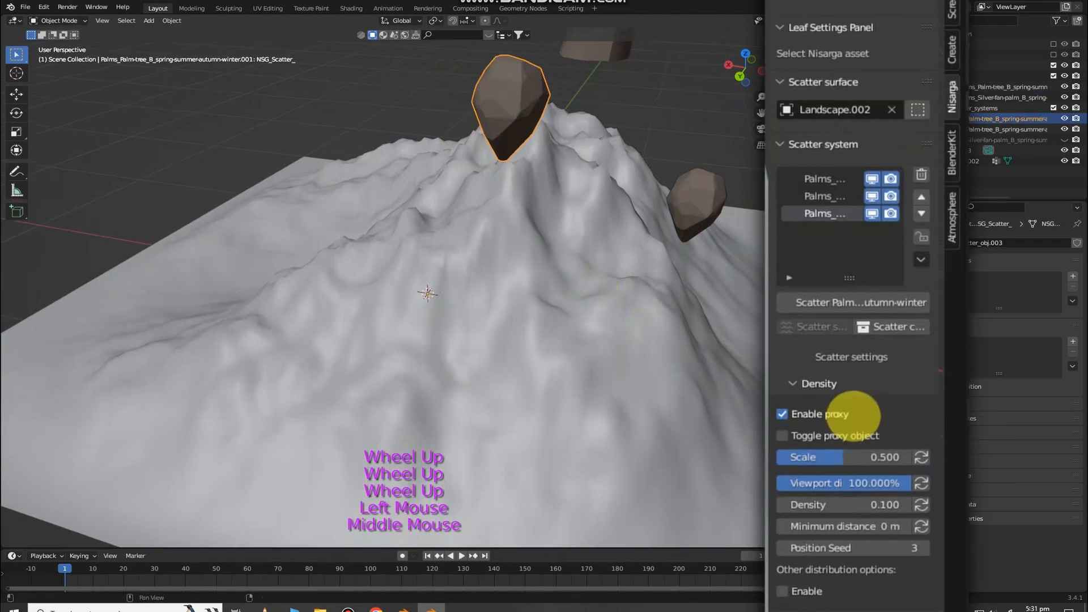
pyautogui.click(834, 458)
pyautogui.write('0.3')
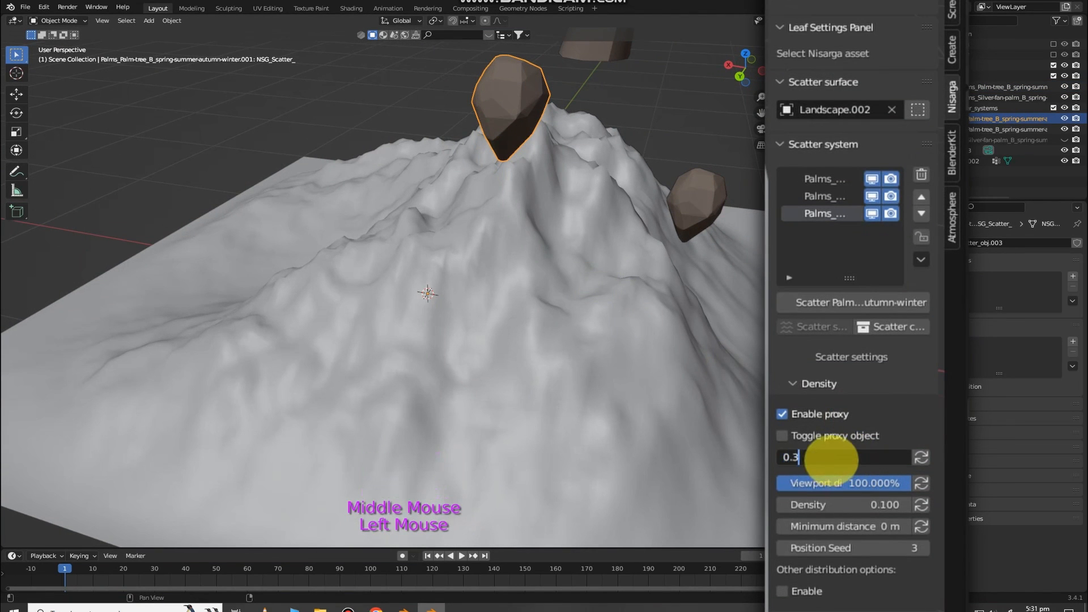
pyautogui.press('Return')
# Undo the proxy scale change on the palm-tree scatter
pyautogui.scroll(-2, 545, 130)
pyautogui.hotkey('ctrl', 'z')
pyautogui.click(544, 135)
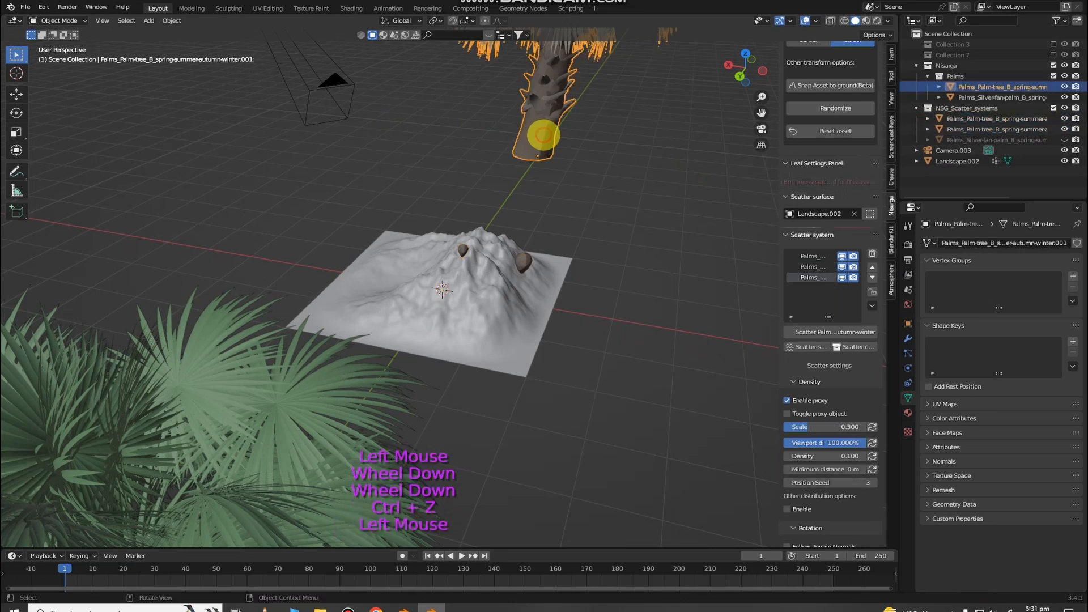
pyautogui.hotkey('ctrl', 'z')
pyautogui.hotkey('ctrl', 'z')
# With the source palm tree selected, set the new scatter's proxy scale to 0.3 and its viewport percentage to 15000%
pyautogui.click(547, 109)
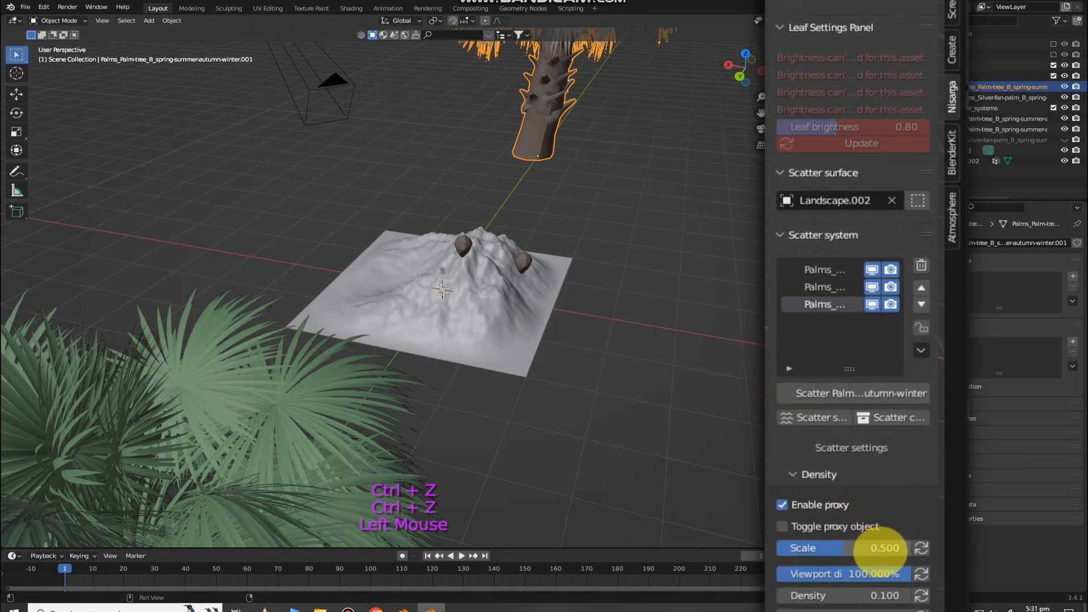
pyautogui.click(882, 549)
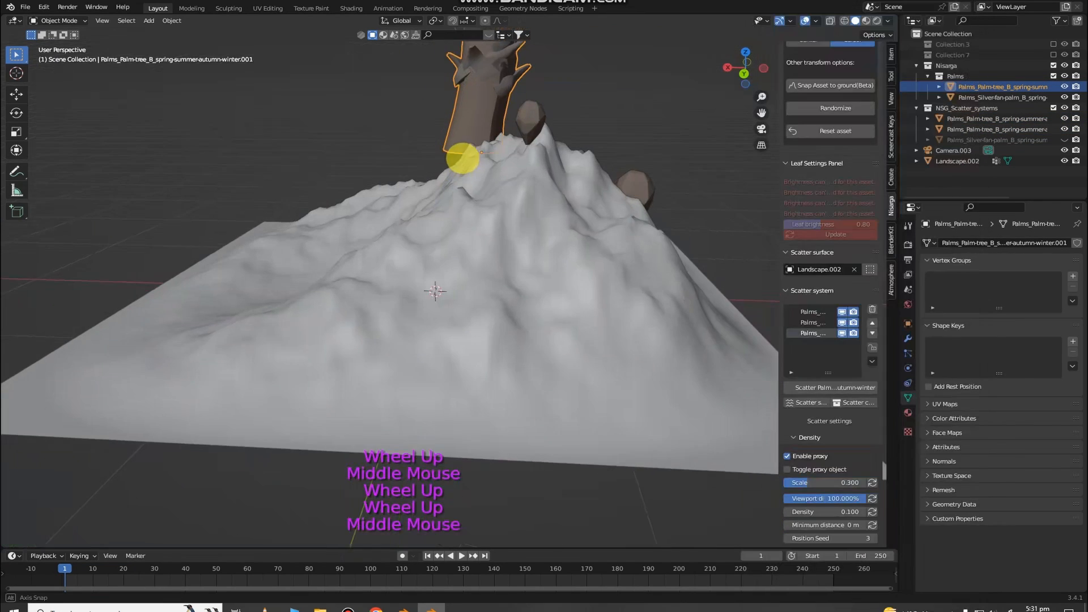
pyautogui.moveTo(665, 421); pyautogui.dragTo(496, 316, button='middle')
pyautogui.click(841, 498)
pyautogui.write('15000')
pyautogui.press('Return')
pyautogui.rightClick(325, 75)
pyautogui.moveTo(325, 76); pyautogui.dragTo(581, 77, button='middle')
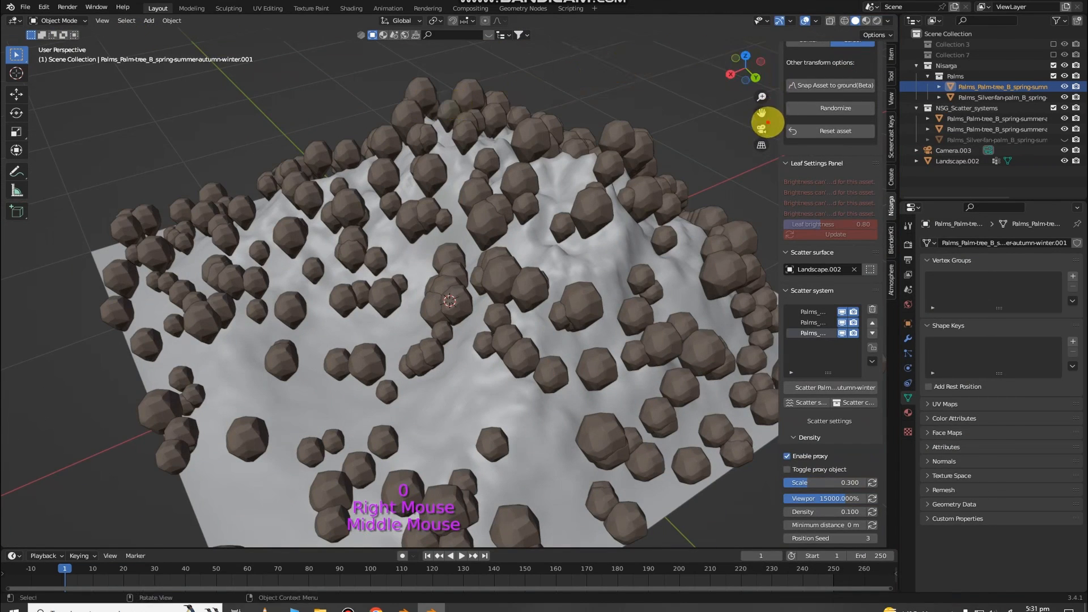
# Look at the scattered landscape through the camera and save the file
pyautogui.click(768, 122)
pyautogui.click(761, 128)
pyautogui.rightClick(544, 267)
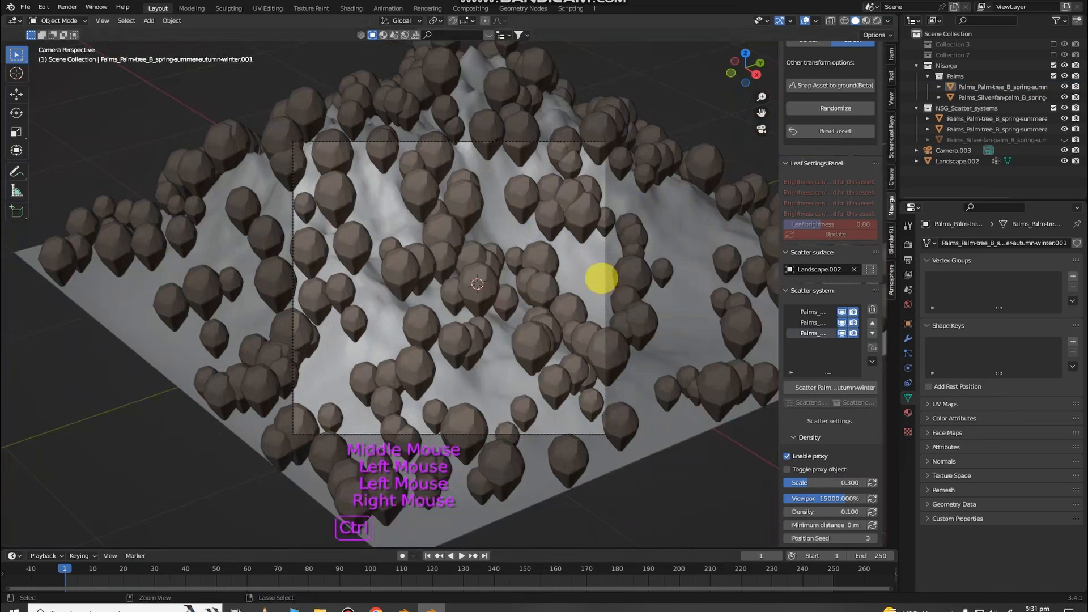
pyautogui.hotkey('ctrl', 's')
# Enable the camera cull mask on the palm-tree scatter using Camera.003, with a padding of -5
pyautogui.scroll(-3, 831, 453)
pyautogui.scroll(-5, 834, 455)
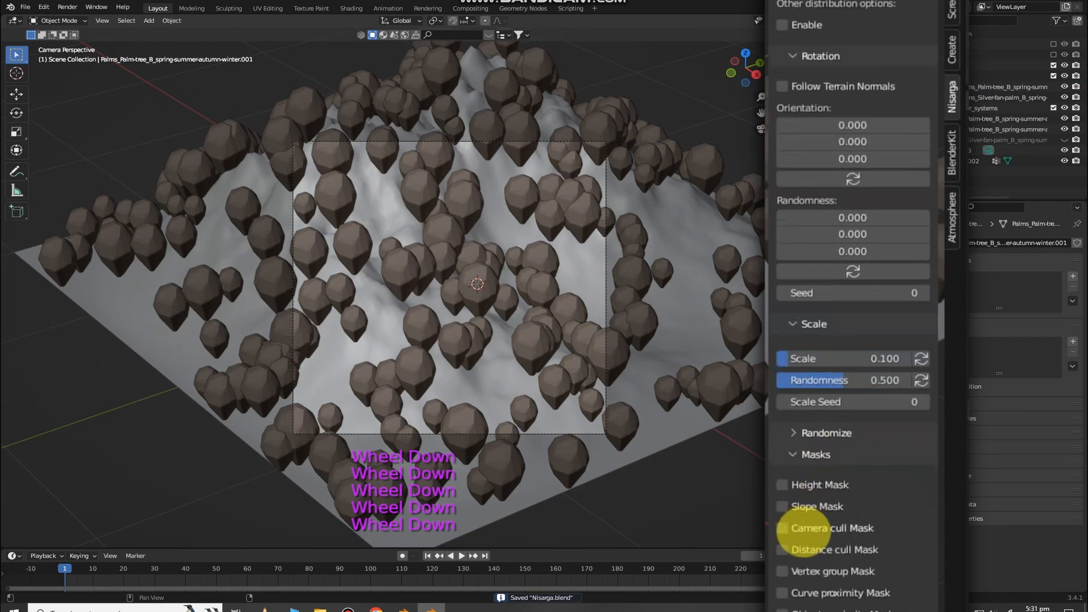
pyautogui.click(783, 528)
pyautogui.click(867, 555)
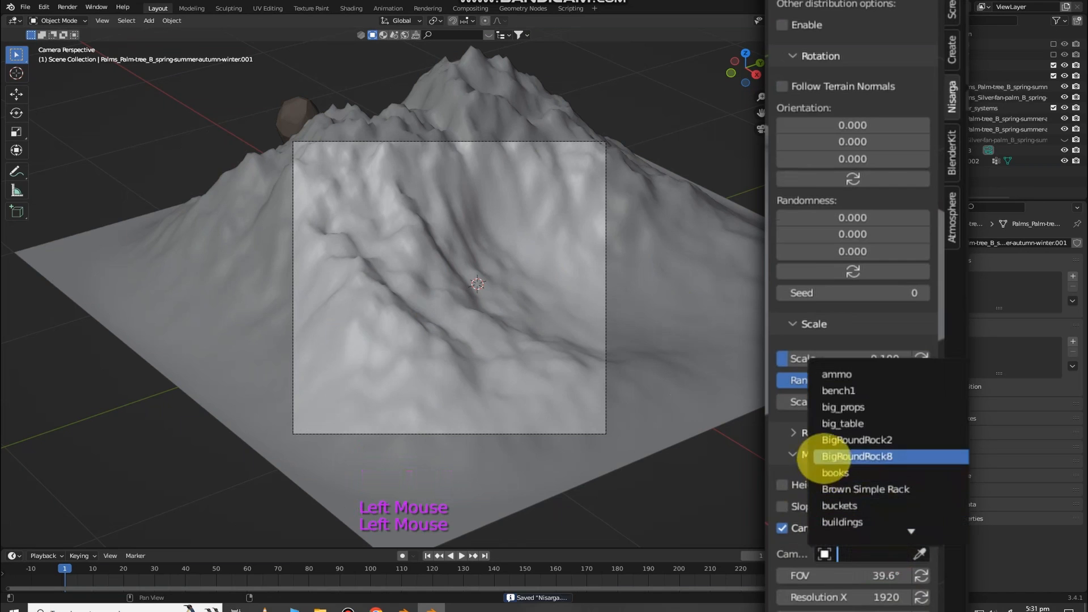
pyautogui.scroll(-5, 870, 411)
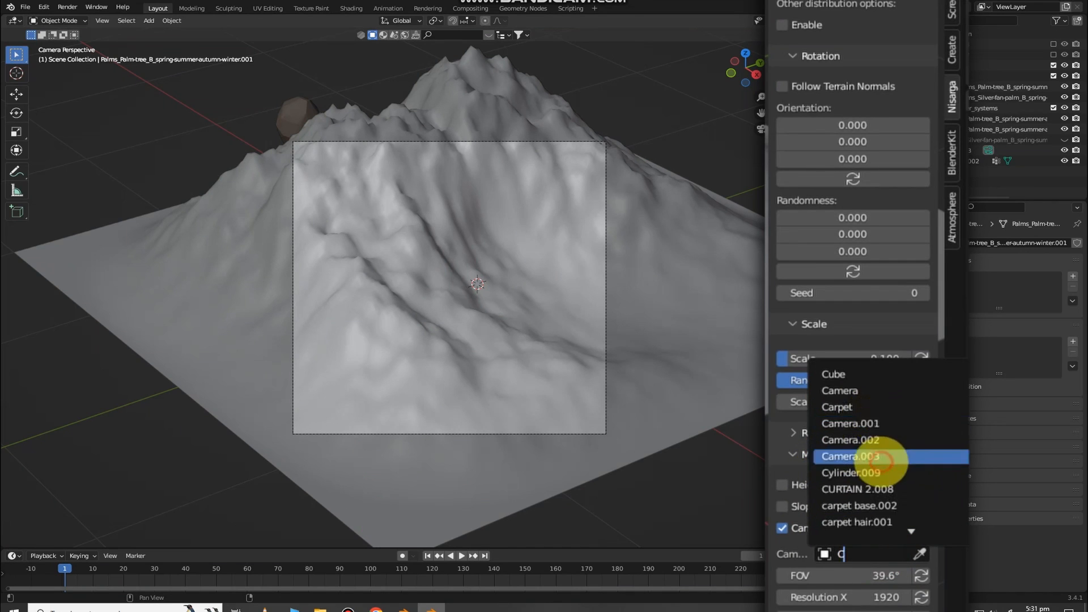
pyautogui.click(868, 454)
pyautogui.scroll(-2, 901, 593)
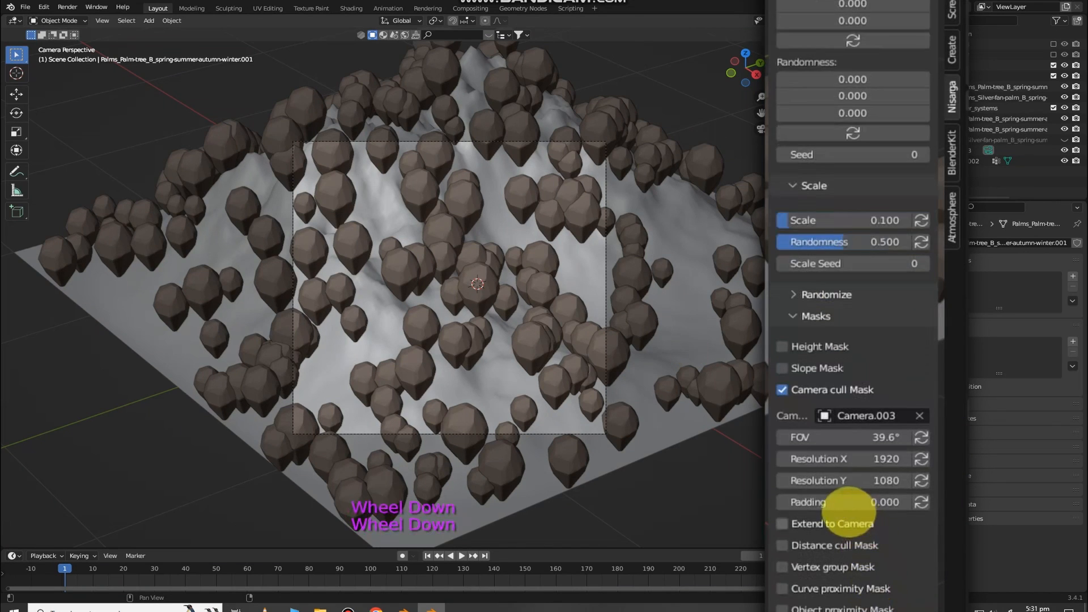
pyautogui.click(843, 502)
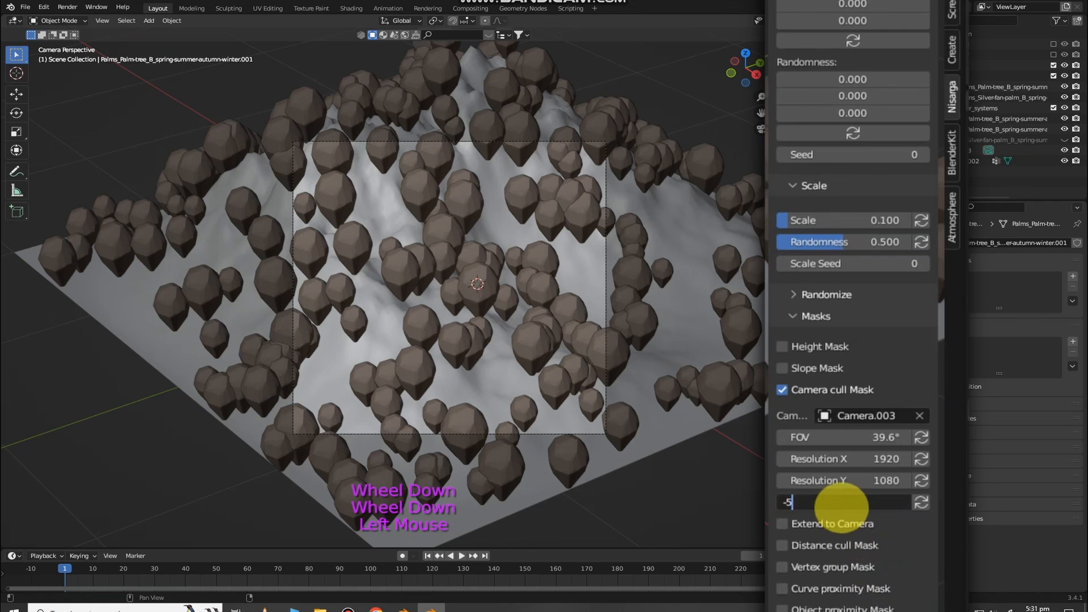
pyautogui.write('-5')
# Save the file and unhide the silver fan palm scatter
pyautogui.rightClick(435, 274)
pyautogui.hotkey('ctrl', 's')
pyautogui.hotkey('alt', 'h')
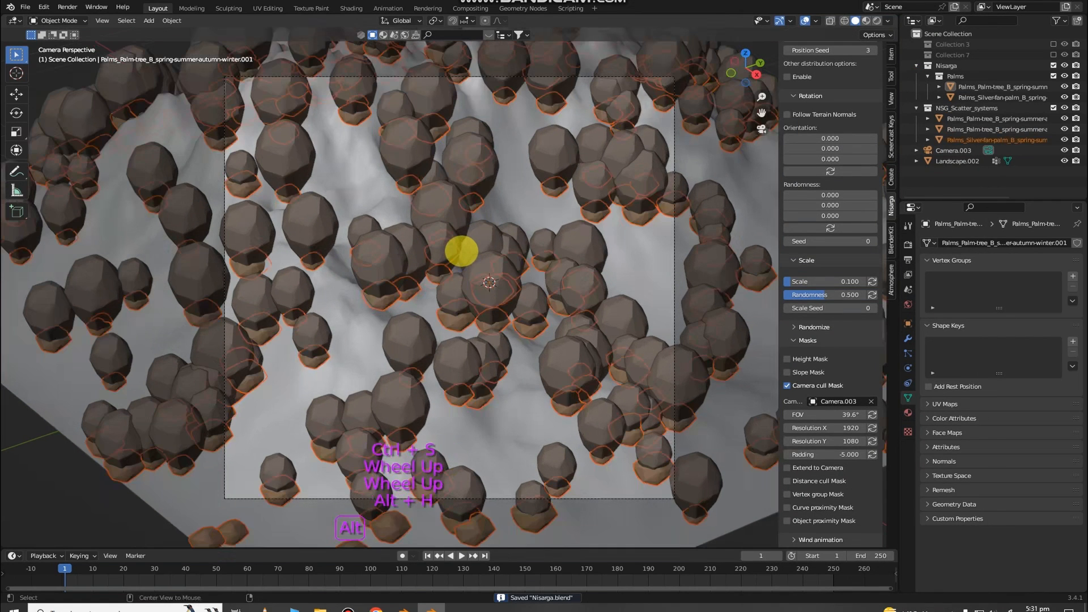
# Set the palm-tree scatter's scale to 0.06 and render the camera view
pyautogui.click(486, 272)
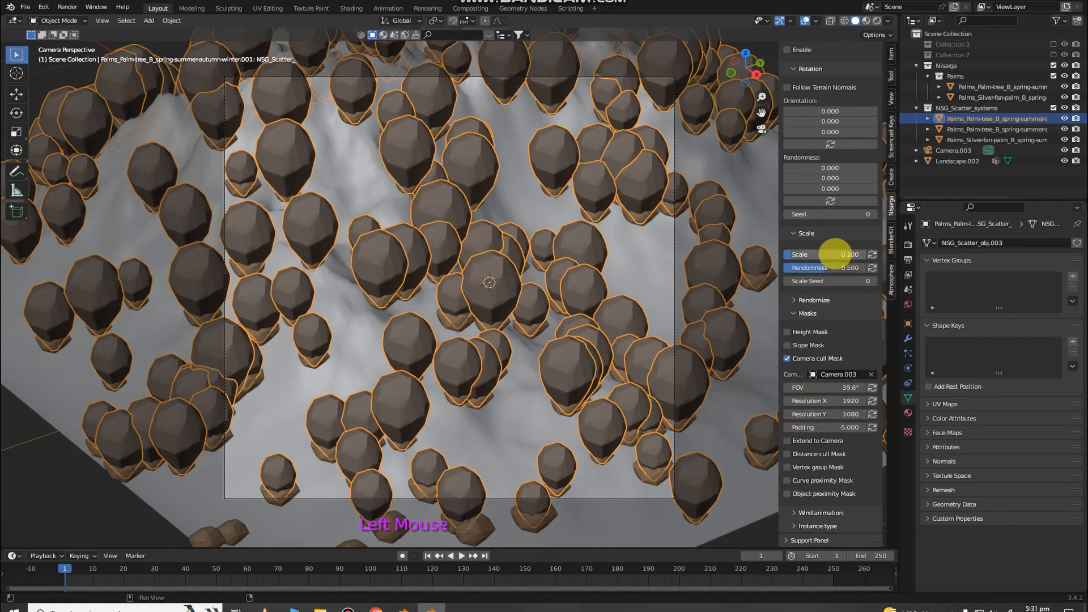
pyautogui.moveTo(802, 254); pyautogui.dragTo(792, 255)
pyautogui.click(793, 254)
pyautogui.write('0.')
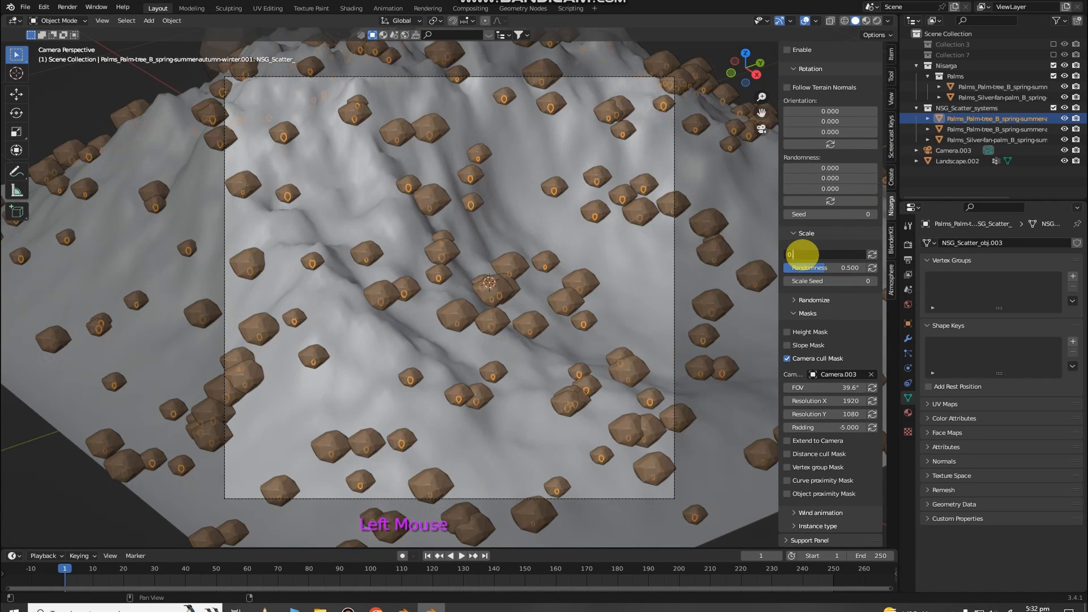
pyautogui.press('Return')
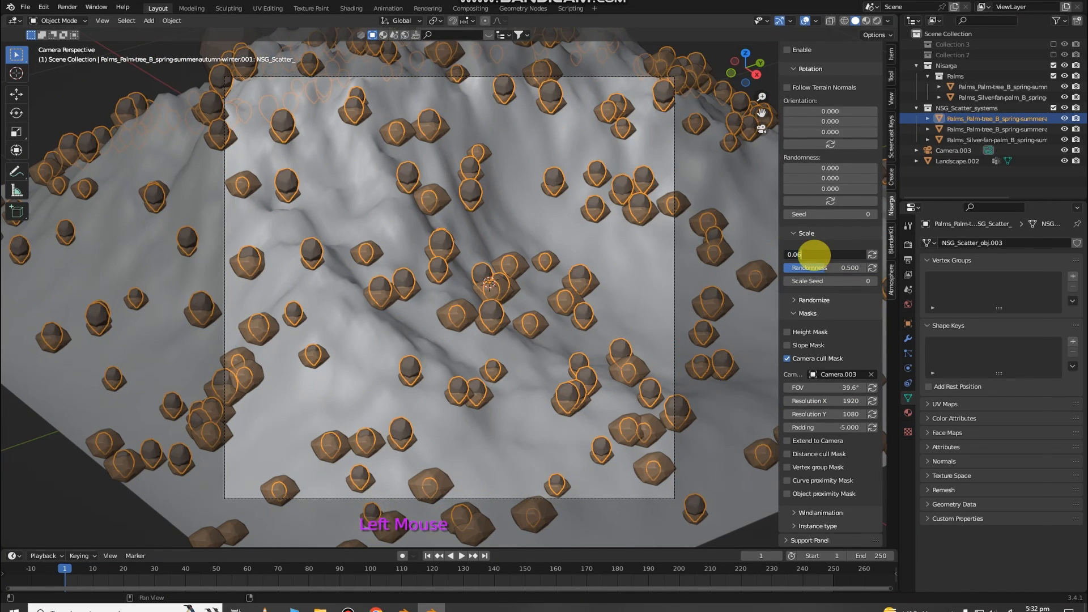
pyautogui.press('Return')
pyautogui.press('F12')
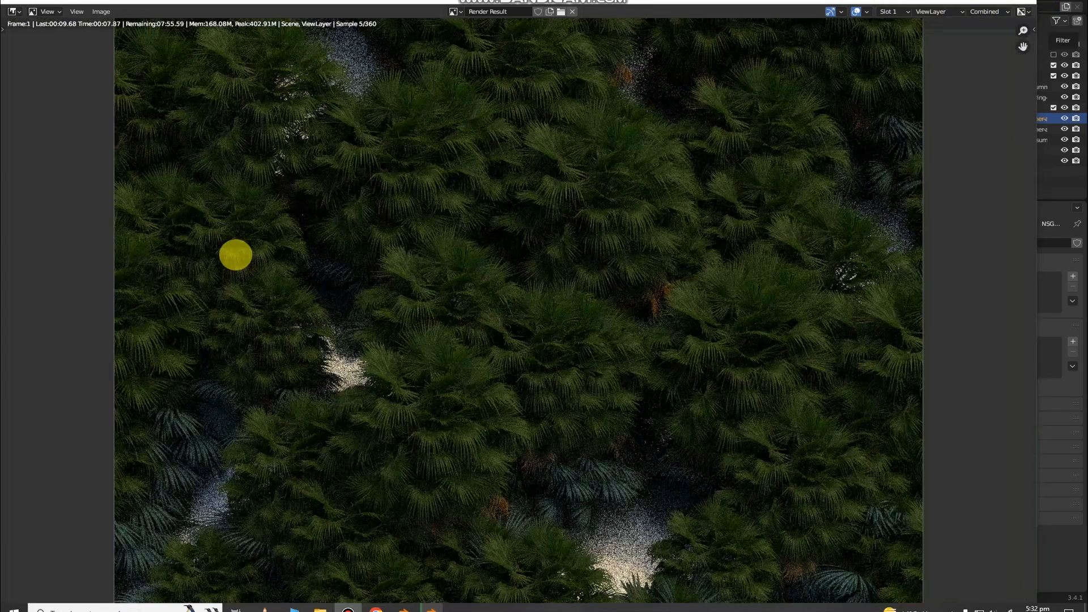
pyautogui.scroll(-2, 680, 355)
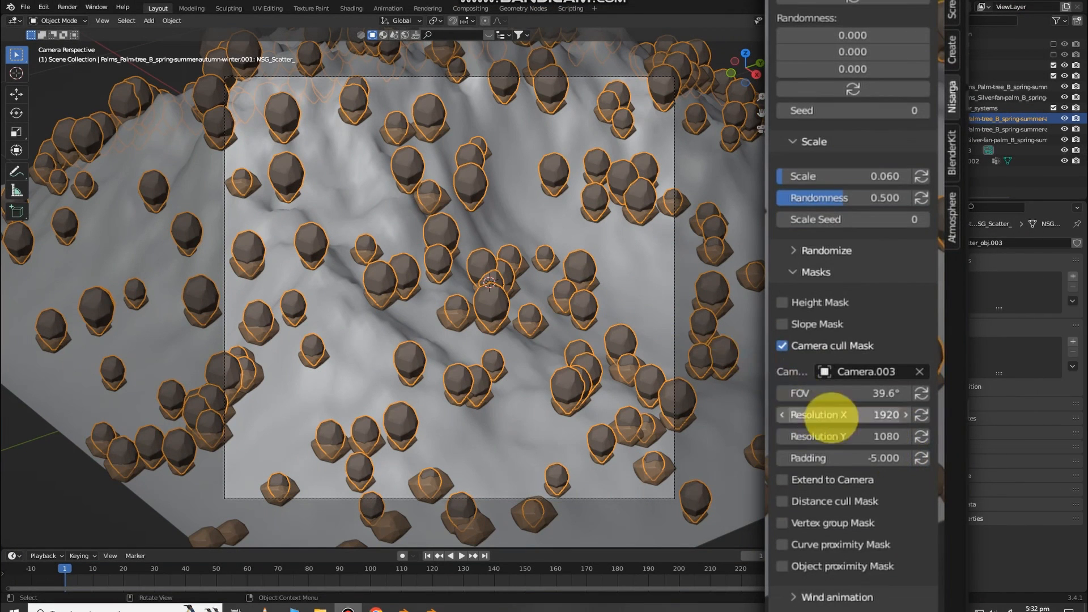
# Set the palm-tree scatter's viewport percentage to 5000% and its position seed to 0, and save the file
pyautogui.scroll(3, 827, 262)
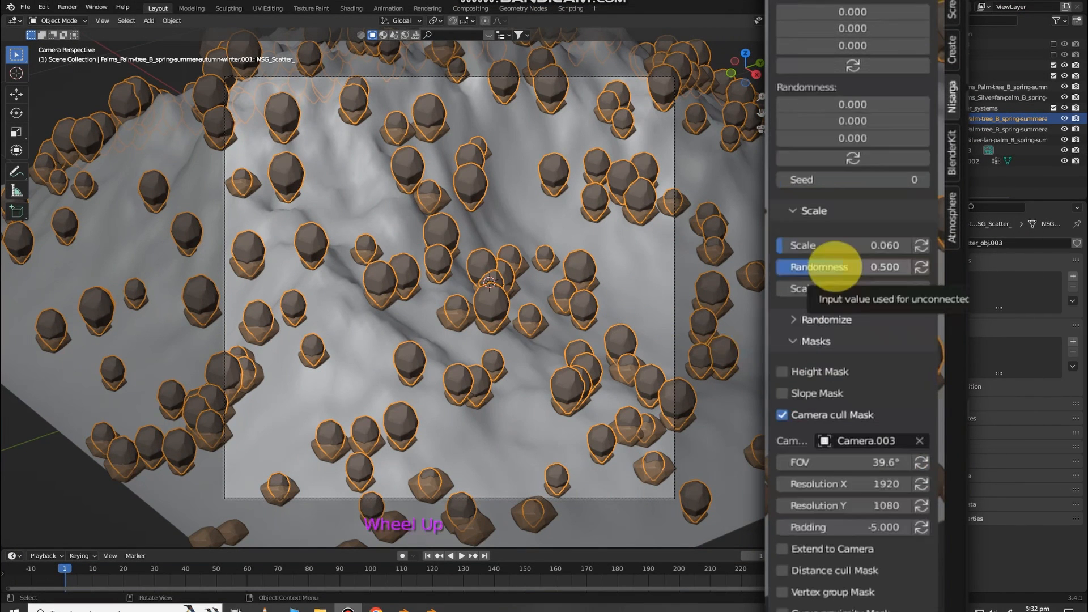
pyautogui.scroll(-3, 838, 205)
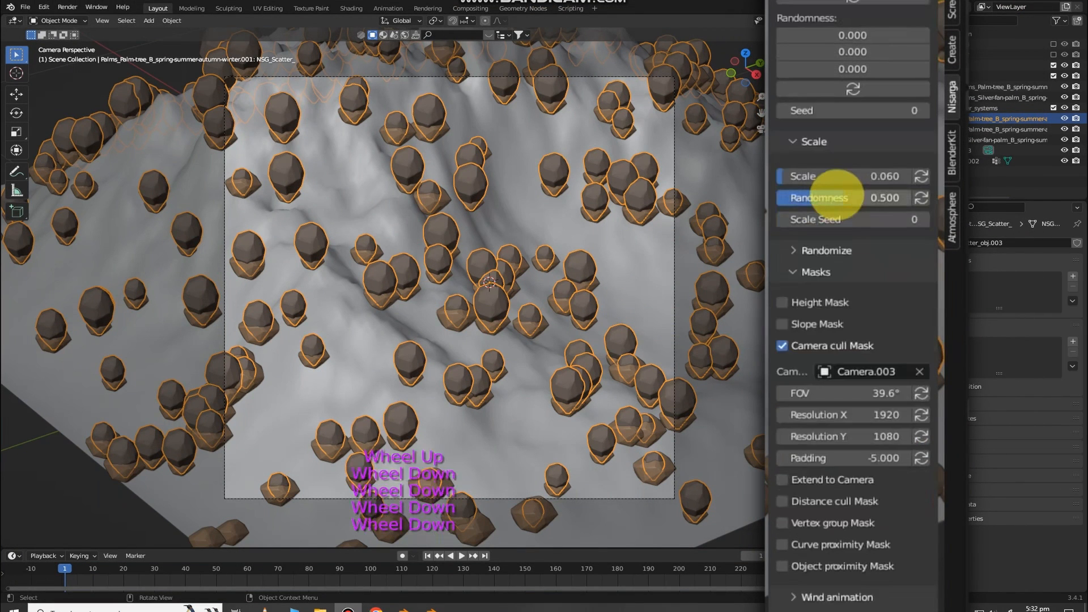
pyautogui.scroll(4, 834, 181)
pyautogui.click(845, 217)
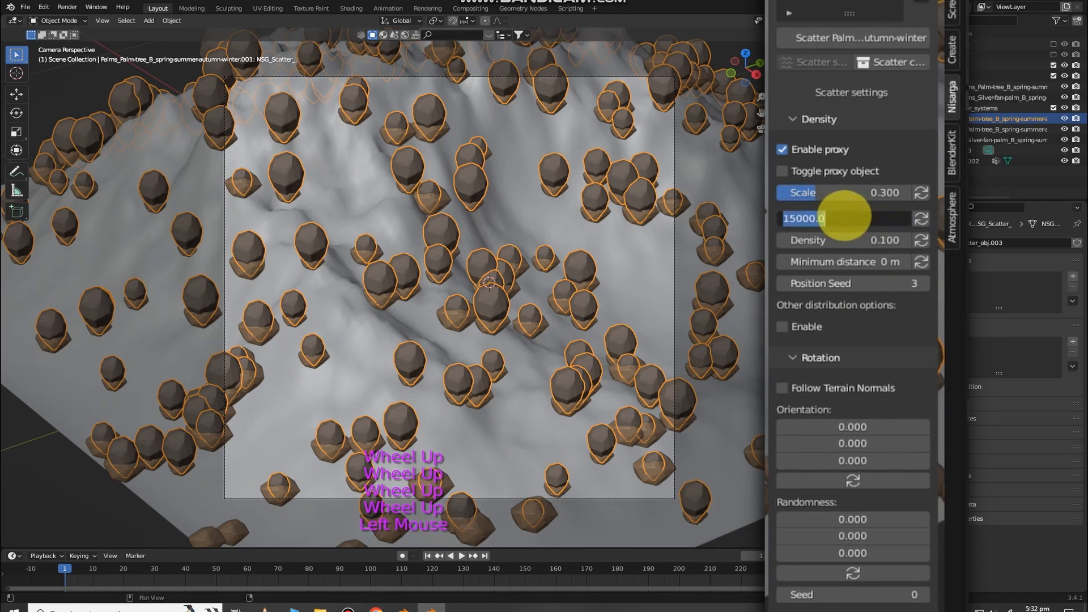
pyautogui.write('5000')
pyautogui.press('Return')
pyautogui.click(882, 280)
pyautogui.write('0')
pyautogui.press('Return')
pyautogui.hotkey('ctrl', 's')
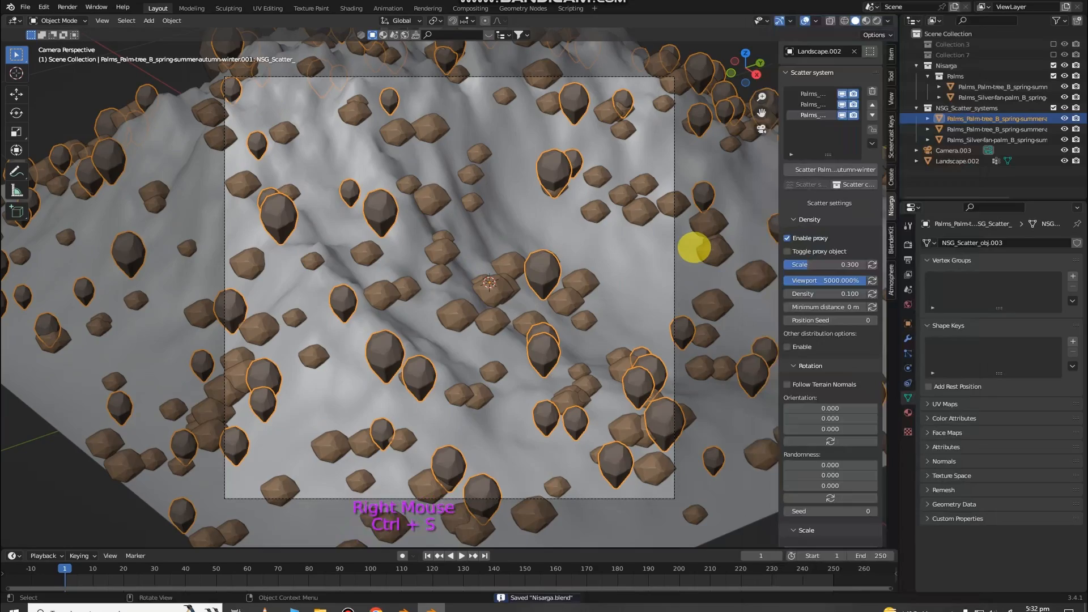
# Render the camera view again, inspect the palms in the image, and close the render window
pyautogui.press('F12')
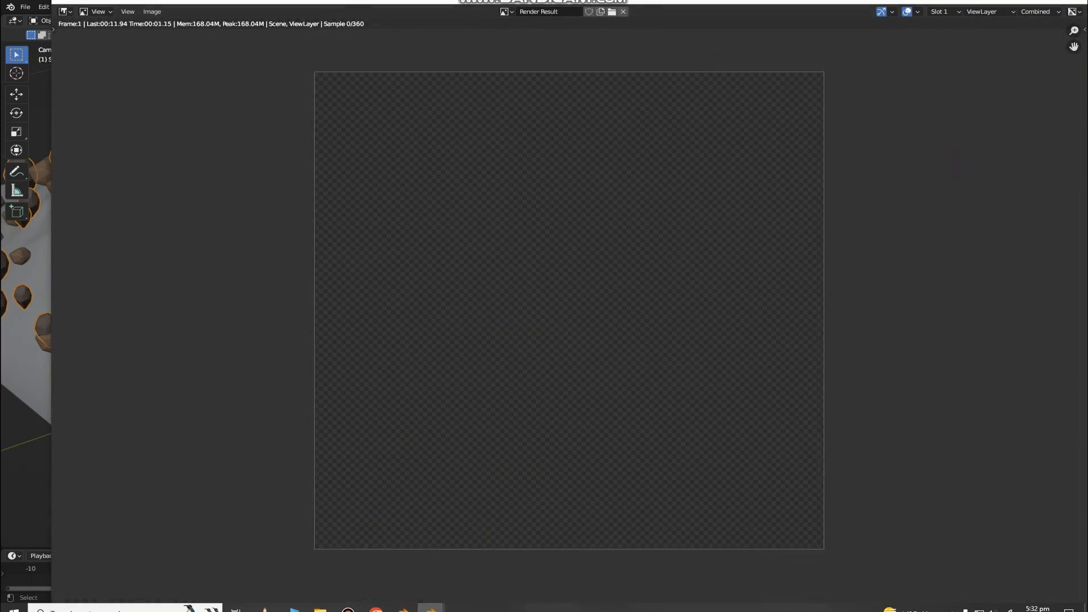
pyautogui.scroll(3, 748, 309)
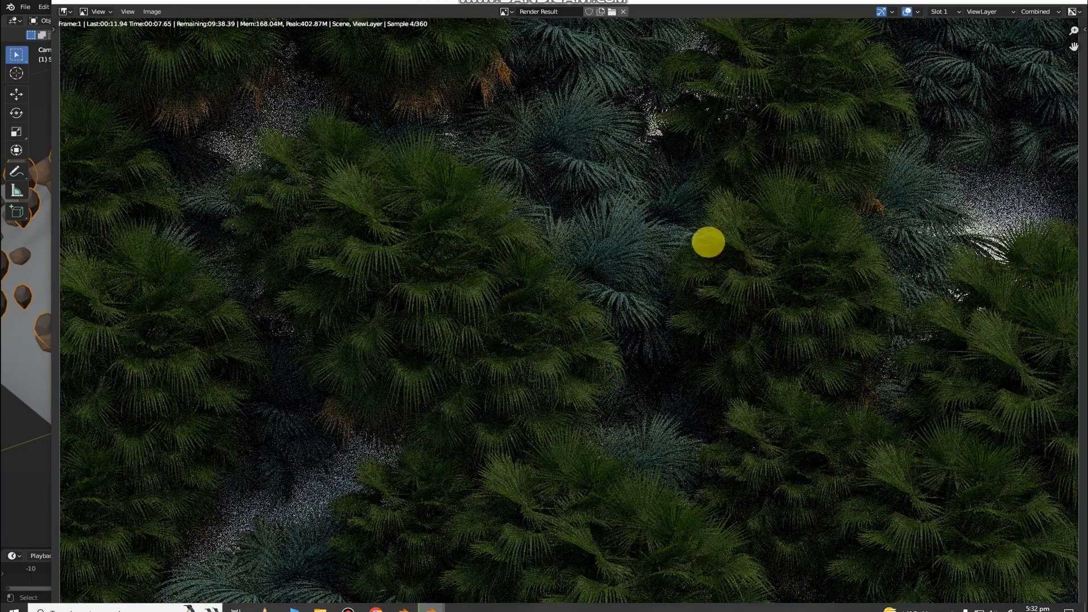
pyautogui.scroll(-2, 585, 204)
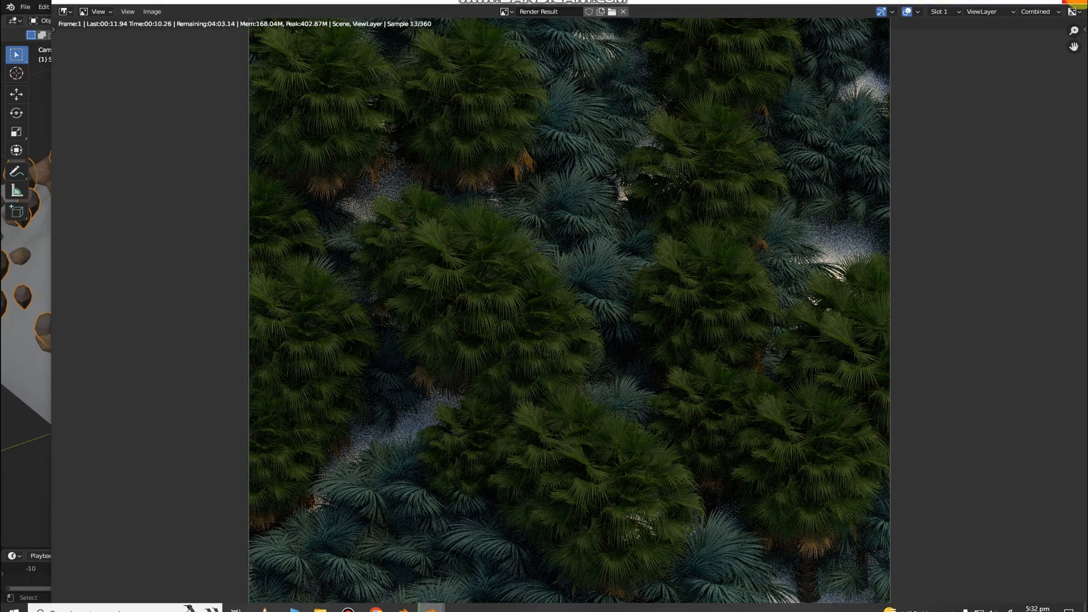
pyautogui.click(1073, 2)
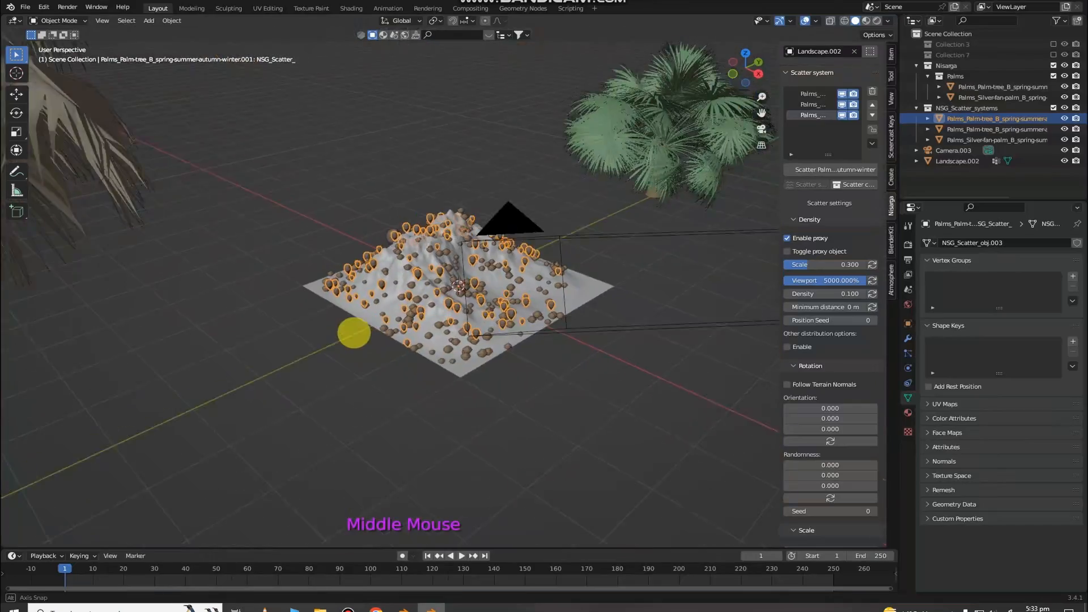
# Delete all the objects of the palm landscape scene
pyautogui.moveTo(352, 333); pyautogui.dragTo(456, 277, button='middle')
pyautogui.scroll(2, 457, 277)
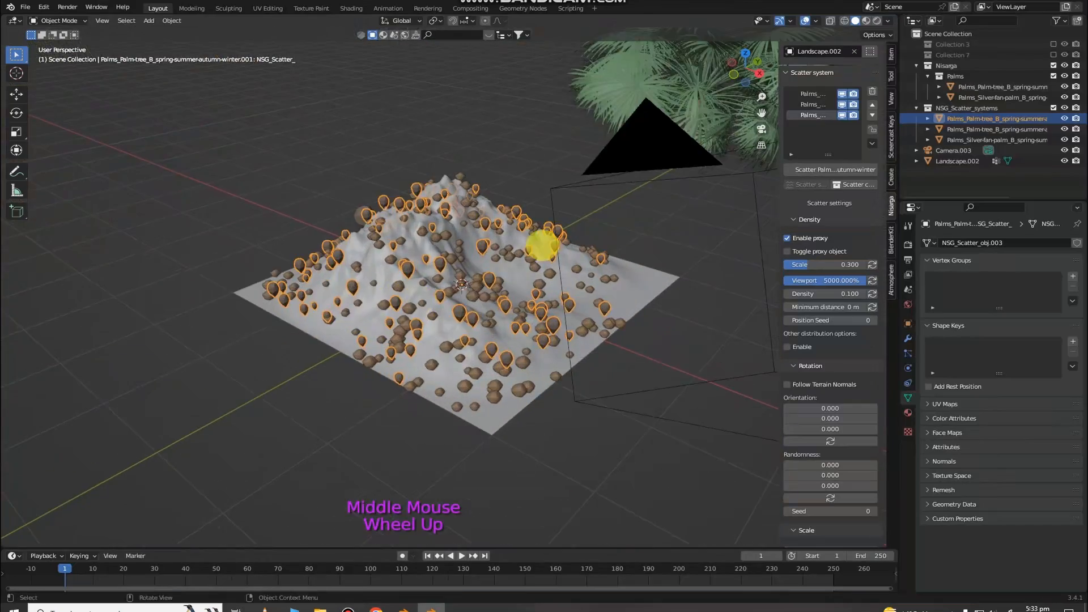
pyautogui.moveTo(640, 210); pyautogui.dragTo(610, 212, button='middle')
pyautogui.click(762, 129)
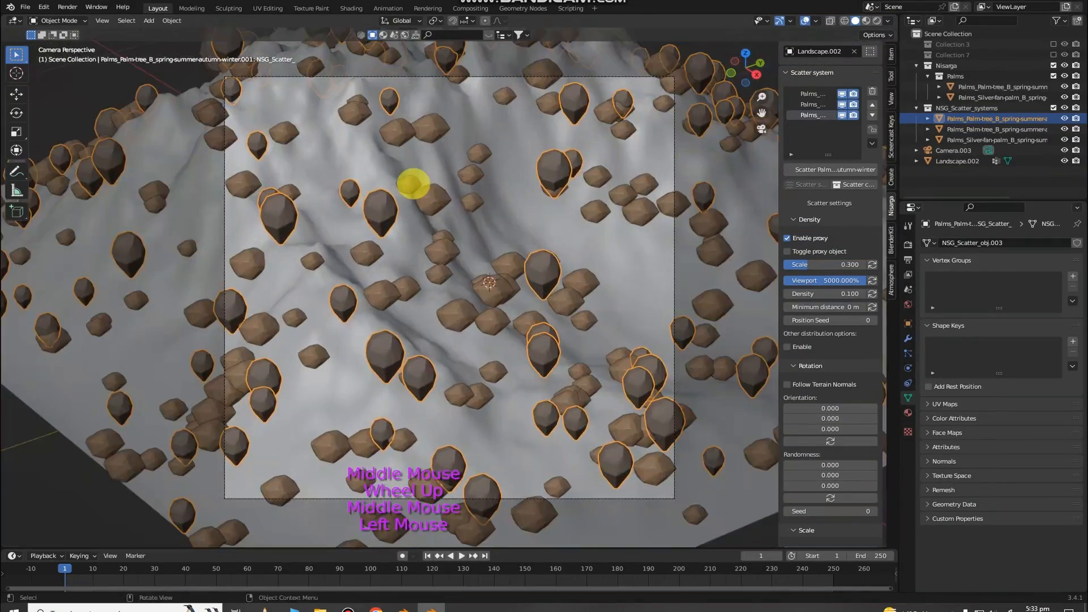
pyautogui.moveTo(414, 184); pyautogui.dragTo(564, 219, button='middle')
pyautogui.scroll(-1, 499, 209)
pyautogui.press('a')
pyautogui.press('x')
pyautogui.press('a')
pyautogui.press('x')
pyautogui.click(548, 219)
pyautogui.scroll(2, 548, 219)
pyautogui.scroll(1, 564, 219)
pyautogui.hotkey('shift', 'a')
# Delete the leftover Palms collection and enable Collection 3 in the view layer
pyautogui.moveTo(965, 124); pyautogui.dragTo(932, 65)
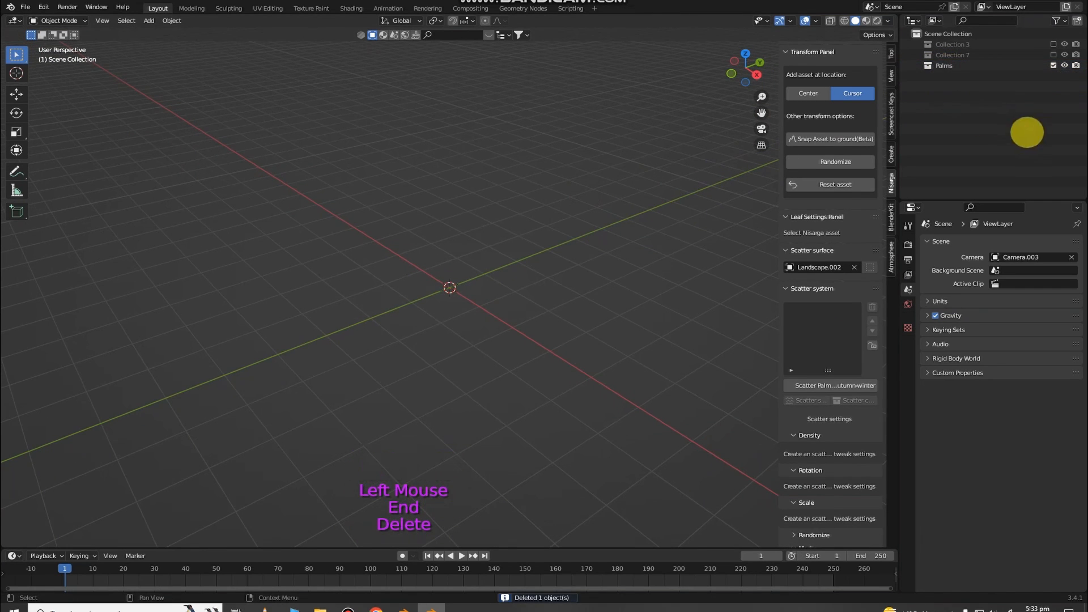
pyautogui.click(939, 67)
pyautogui.press('Delete')
pyautogui.click(1053, 44)
# Examine the house diorama of Collection 3 from several angles, with any hidden objects revealed
pyautogui.scroll(-3, 593, 305)
pyautogui.scroll(2, 598, 304)
pyautogui.moveTo(598, 303); pyautogui.dragTo(641, 272, button='middle')
pyautogui.click(767, 149)
pyautogui.click(763, 129)
pyautogui.scroll(-3, 666, 148)
pyautogui.moveTo(661, 148); pyautogui.dragTo(634, 209, button='middle')
pyautogui.scroll(1, 649, 146)
pyautogui.scroll(-1, 613, 161)
pyautogui.scroll(1, 608, 156)
pyautogui.hotkey('alt', 'h')
pyautogui.scroll(-1, 563, 165)
pyautogui.scroll(1, 563, 164)
pyautogui.scroll(-2, 646, 182)
pyautogui.scroll(1, 675, 151)
pyautogui.hotkey('shift', 'a')
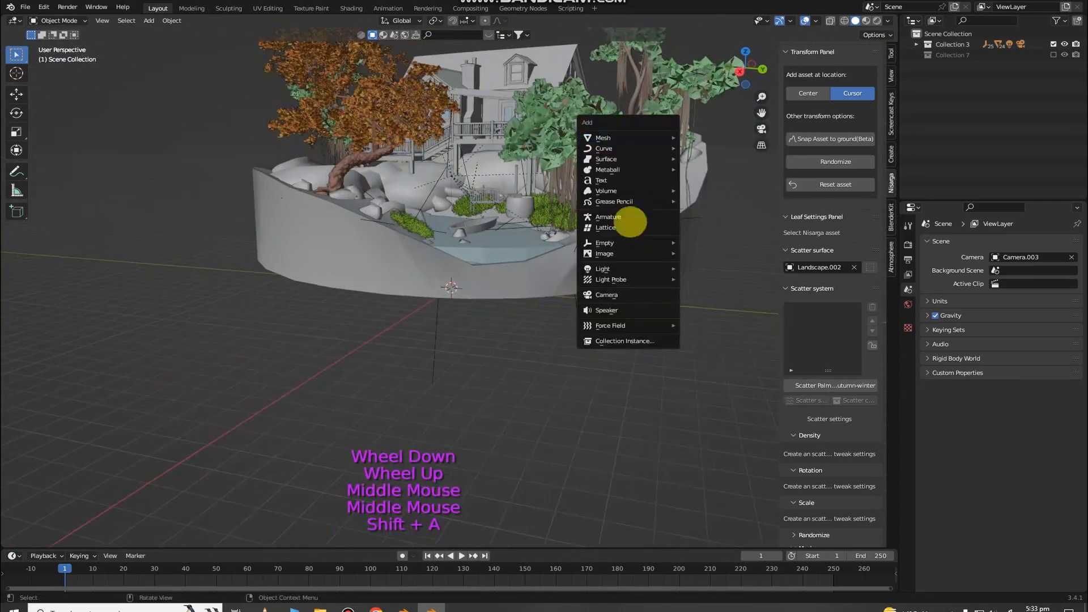
pyautogui.click(636, 294)
pyautogui.scroll(-3, 634, 250)
pyautogui.scroll(4, 632, 260)
pyautogui.moveTo(632, 260); pyautogui.dragTo(636, 264, button='middle')
pyautogui.click(708, 343)
pyautogui.moveTo(569, 323); pyautogui.dragTo(567, 287, button='middle')
pyautogui.click(446, 295)
pyautogui.moveTo(447, 295); pyautogui.dragTo(451, 286, button='middle')
pyautogui.scroll(-1, 451, 286)
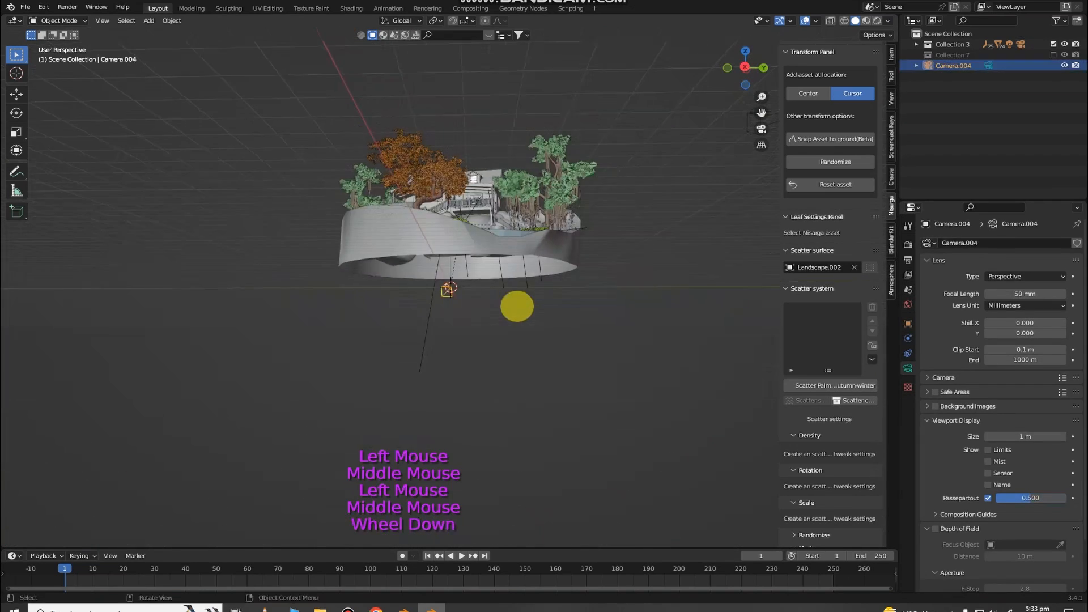
pyautogui.press('Delete')
# Select the existing Camera.001 near the diorama and make it the active camera
pyautogui.scroll(-2, 451, 286)
pyautogui.click(586, 215)
pyautogui.rightClick(586, 216)
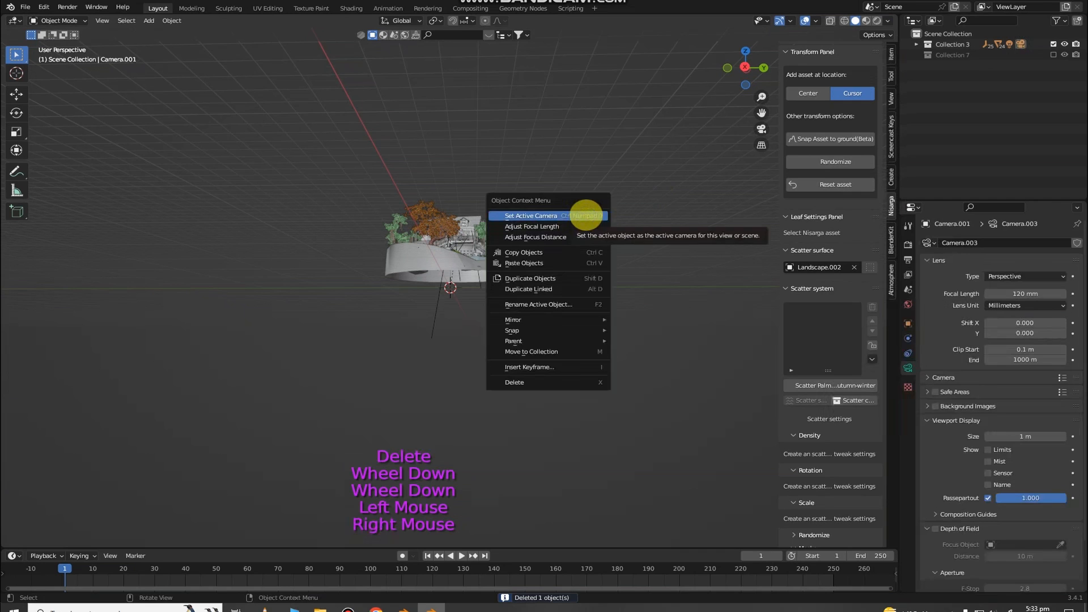
pyautogui.click(586, 216)
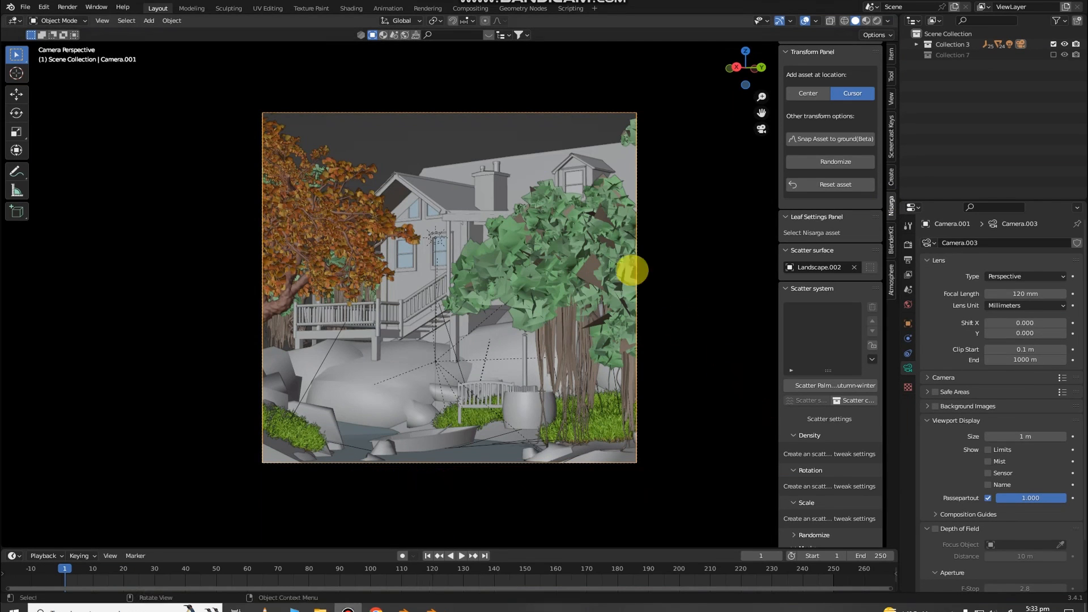
# Save the file and preview the camera view of the house in rendered shading
pyautogui.scroll(1, 527, 272)
pyautogui.rightClick(553, 244)
pyautogui.hotkey('ctrl', 's')
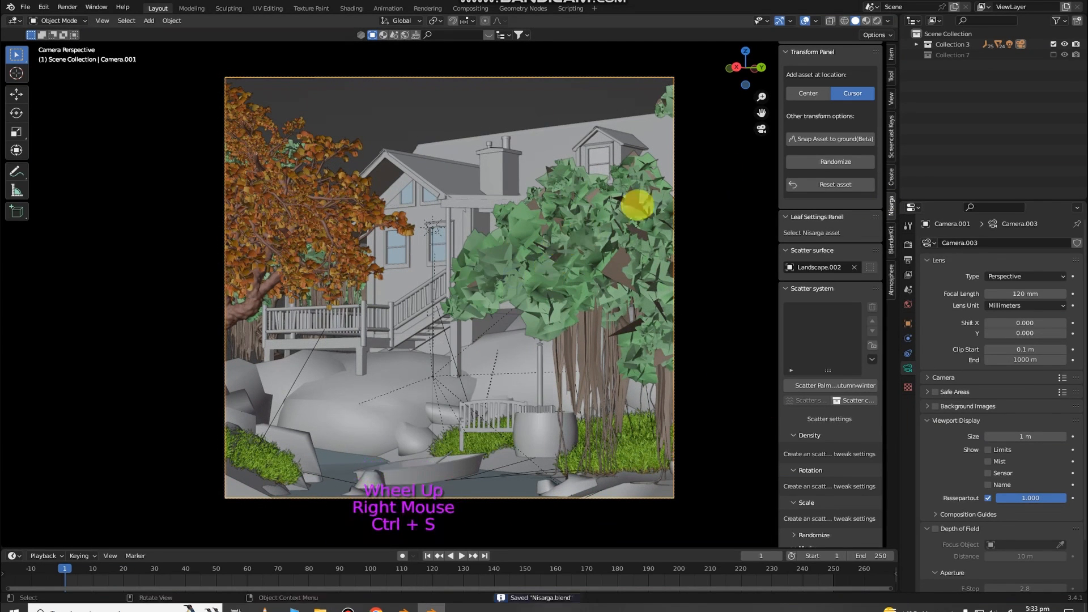
pyautogui.click(877, 20)
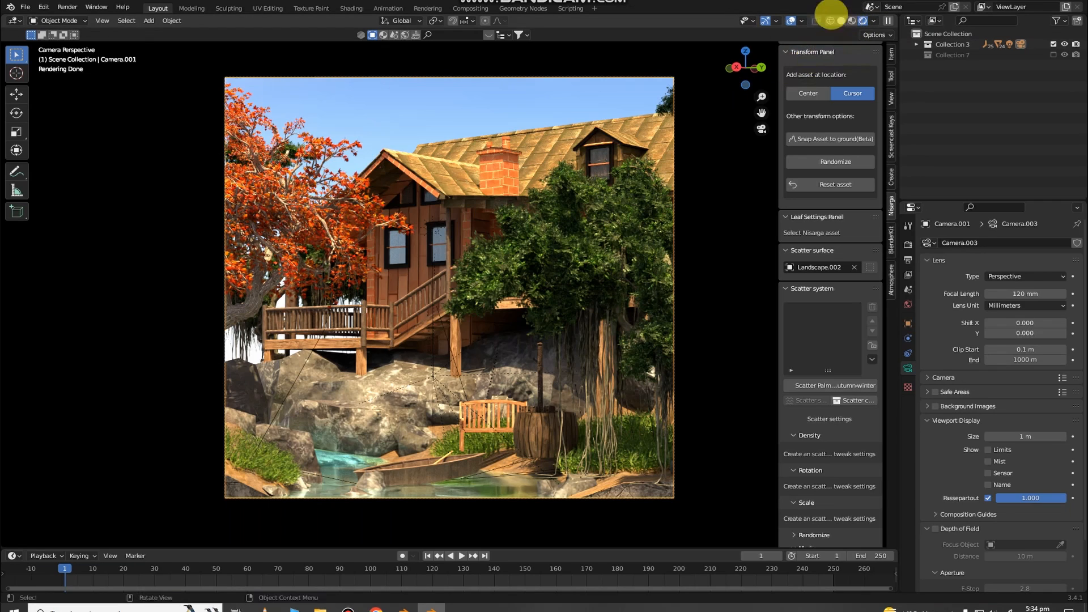
# Examine the whole house diorama with its trees and pond from outside the camera view
pyautogui.moveTo(707, 109)
pyautogui.mouseDown(button='middle')
pyautogui.moveTo(713, 179)
pyautogui.moveTo(673, 200)
pyautogui.mouseUp(button='middle')
pyautogui.scroll(-2, 713, 180)
pyautogui.scroll(2, 713, 179)
pyautogui.moveTo(639, 311)
pyautogui.mouseDown(button='middle')
pyautogui.moveTo(451, 259)
pyautogui.moveTo(479, 262)
pyautogui.mouseUp(button='middle')
pyautogui.scroll(-1, 479, 262)
pyautogui.moveTo(479, 262); pyautogui.dragTo(431, 227, button='middle')
pyautogui.scroll(-2, 431, 227)
pyautogui.moveTo(431, 227); pyautogui.dragTo(353, 257, button='middle')
pyautogui.scroll(1, 385, 192)
pyautogui.moveTo(384, 192); pyautogui.dragTo(352, 214, button='middle')
pyautogui.scroll(2, 335, 192)
pyautogui.scroll(-3, 301, 213)
pyautogui.scroll(2, 340, 237)
pyautogui.scroll(2, 666, 287)
pyautogui.scroll(-2, 576, 301)
pyautogui.scroll(1, 282, 425)
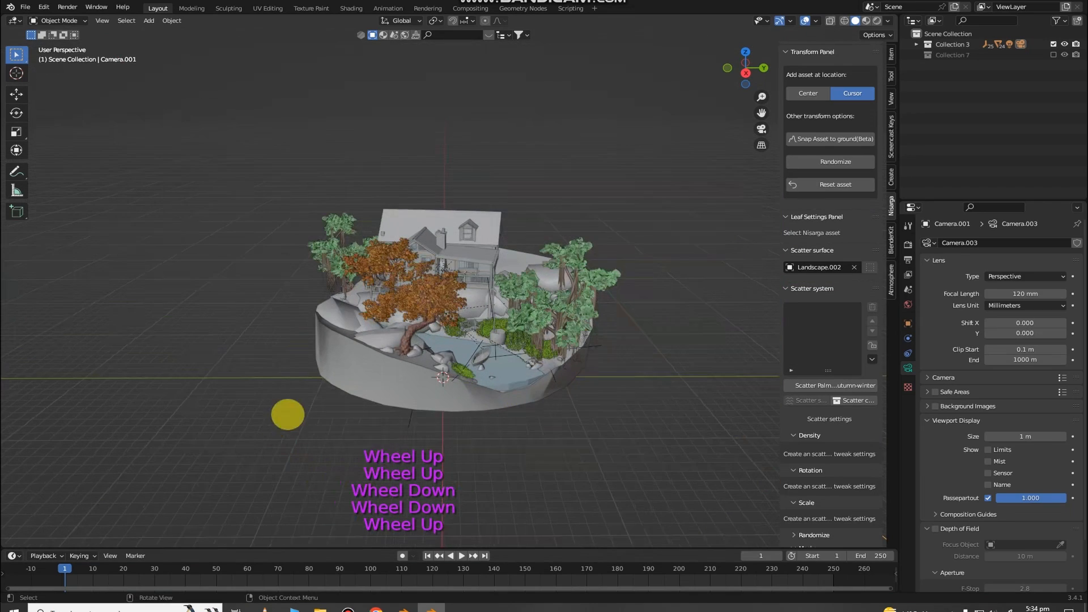
# Select the diorama's ground plane and view it from the side behind the house
pyautogui.click(391, 384)
pyautogui.moveTo(394, 381); pyautogui.dragTo(558, 315, button='middle')
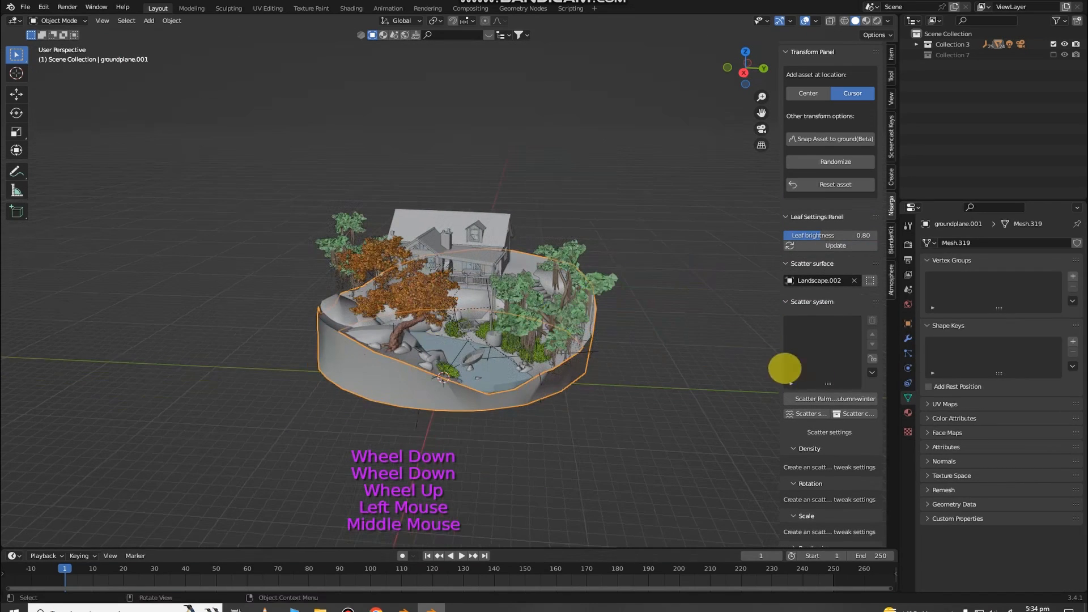
pyautogui.scroll(2, 606, 283)
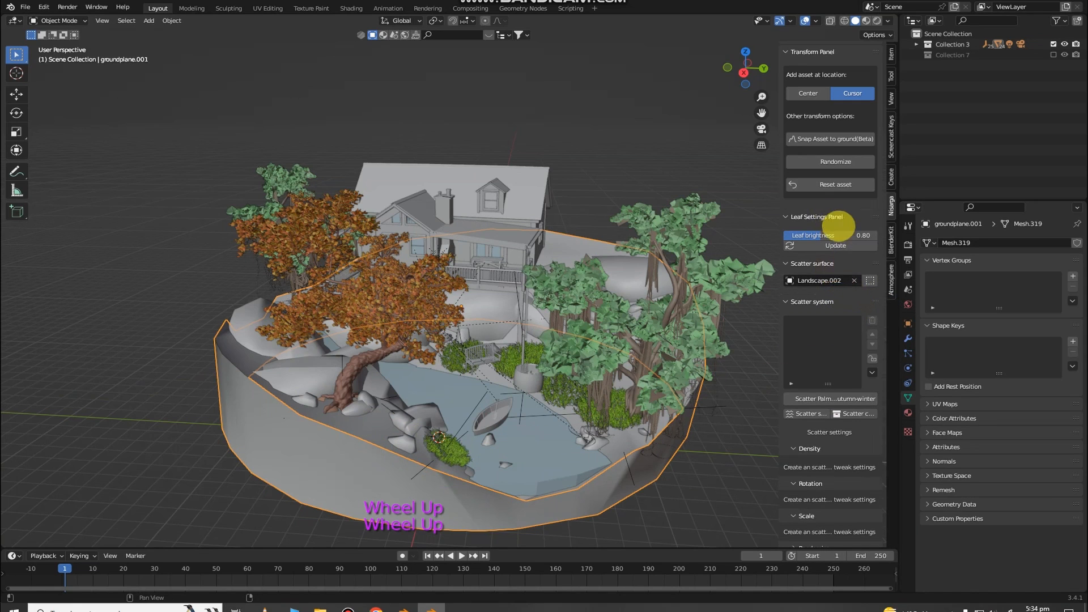
pyautogui.scroll(2, 840, 218)
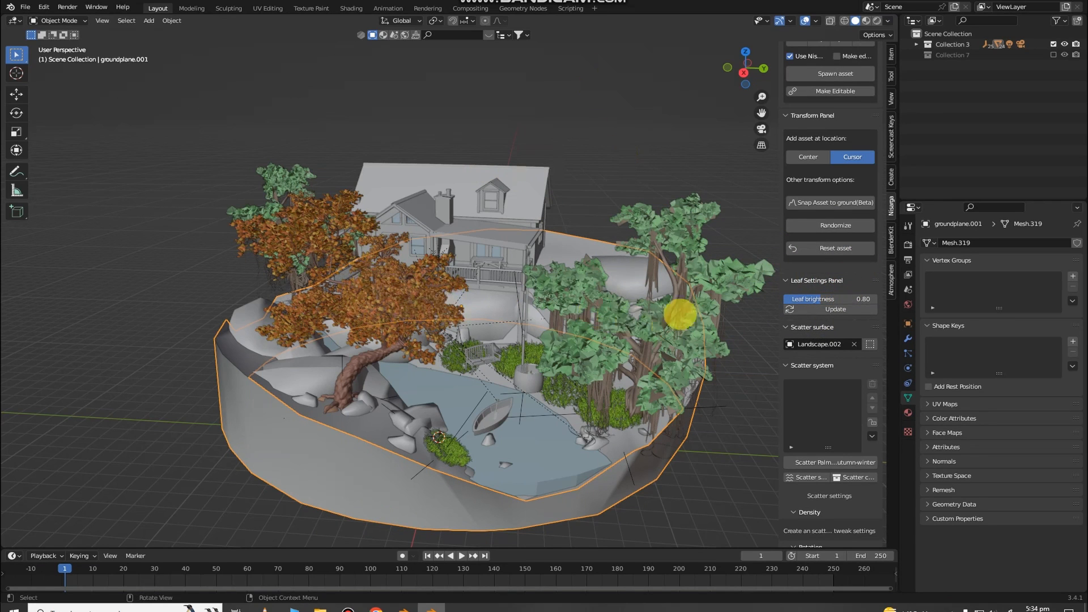
pyautogui.moveTo(431, 340); pyautogui.dragTo(397, 343, button='middle')
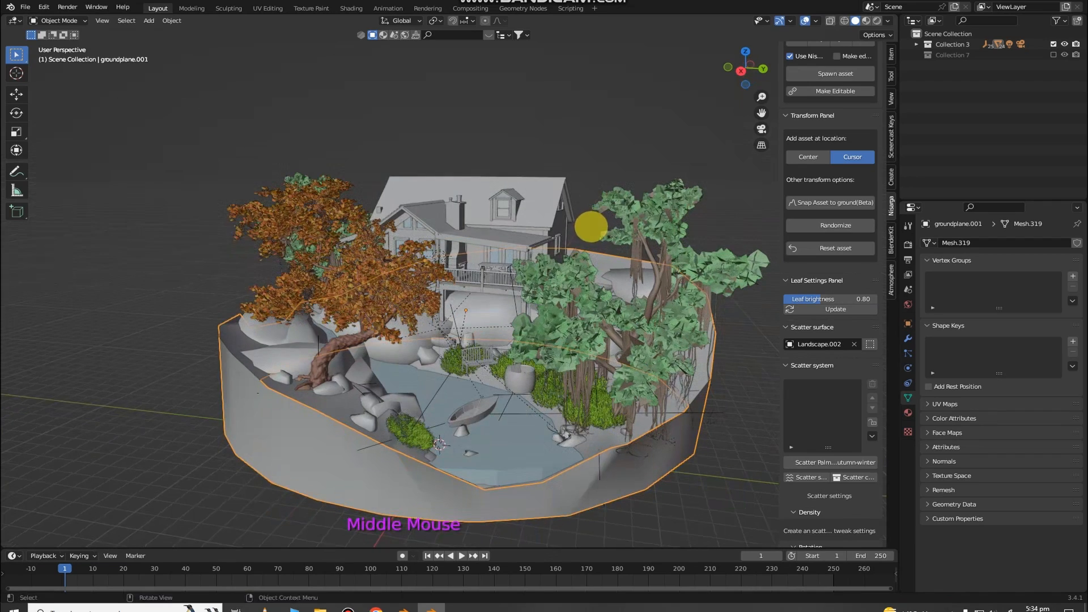
pyautogui.moveTo(563, 316); pyautogui.dragTo(471, 335, button='middle')
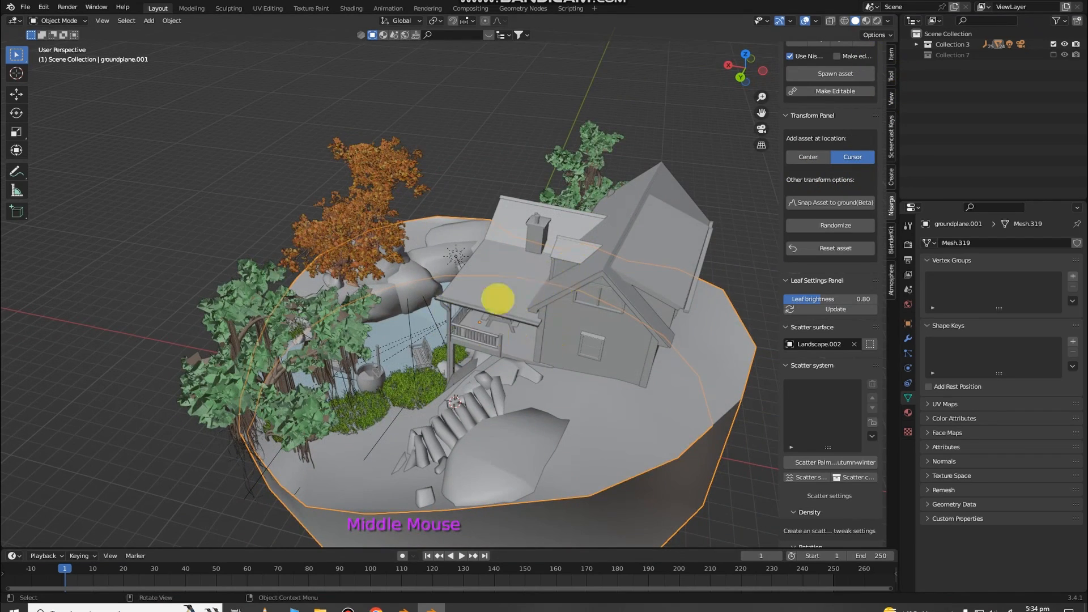
# Examine the house diorama with its pond and trees from several sides, without any object selected
pyautogui.moveTo(595, 262); pyautogui.dragTo(627, 287, button='middle')
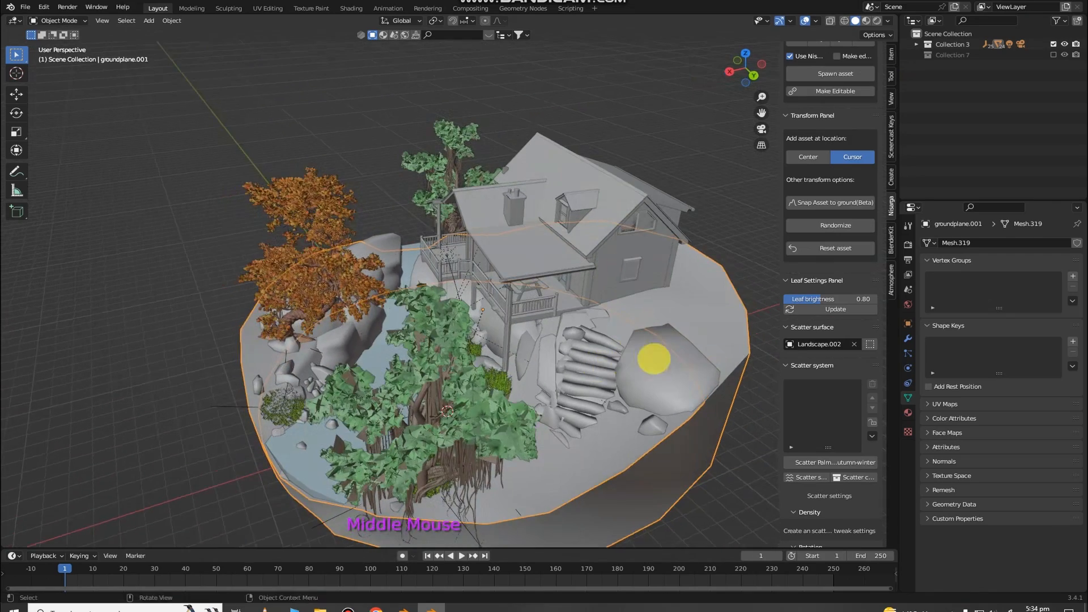
pyautogui.moveTo(342, 400); pyautogui.dragTo(425, 340, button='middle')
pyautogui.scroll(-3, 406, 417)
pyautogui.scroll(5, 399, 431)
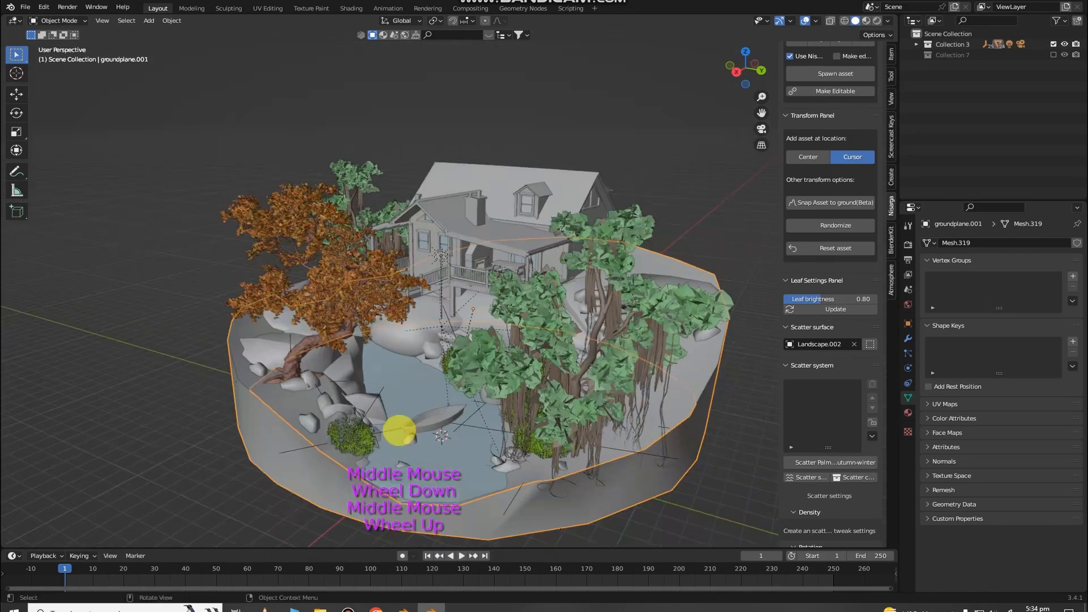
pyautogui.scroll(-2, 431, 391)
pyautogui.moveTo(447, 376); pyautogui.dragTo(513, 369, button='middle')
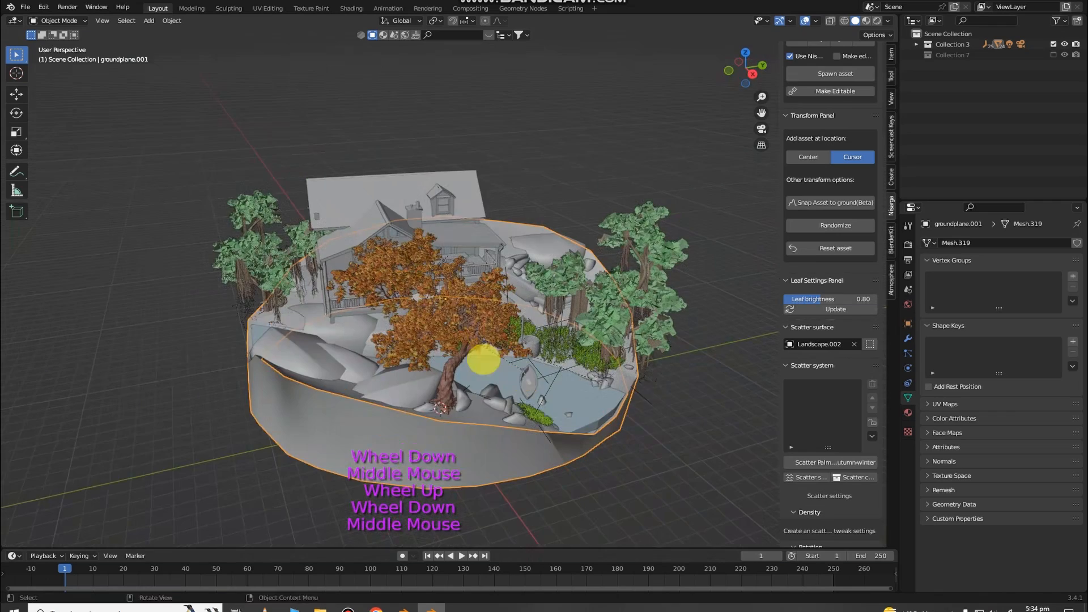
pyautogui.scroll(-3, 223, 308)
pyautogui.moveTo(223, 308); pyautogui.dragTo(167, 293, button='middle')
pyautogui.moveTo(355, 250); pyautogui.dragTo(364, 243, button='middle')
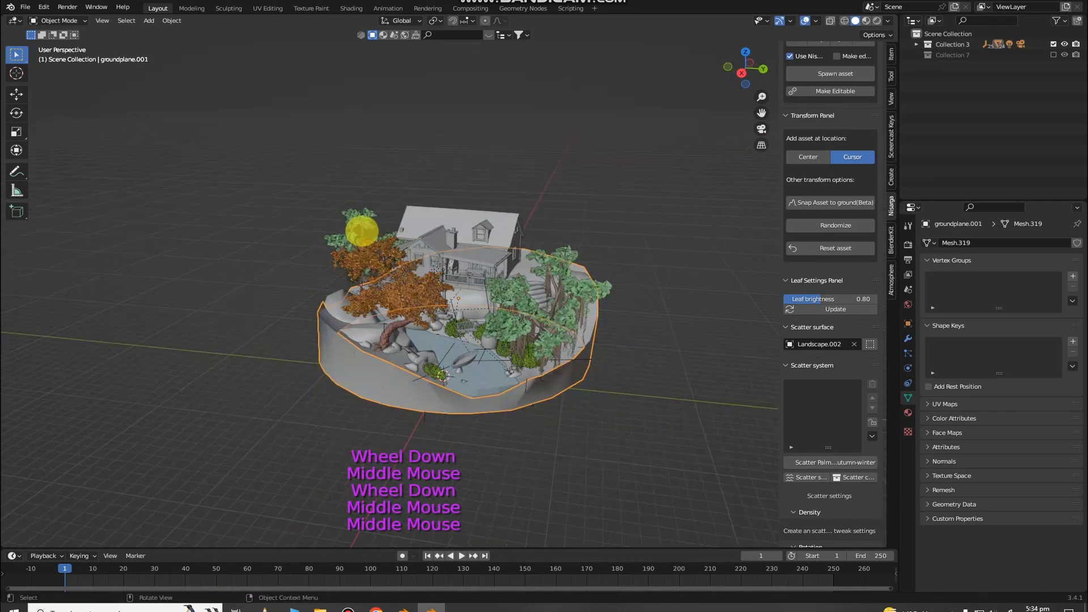
pyautogui.click(596, 86)
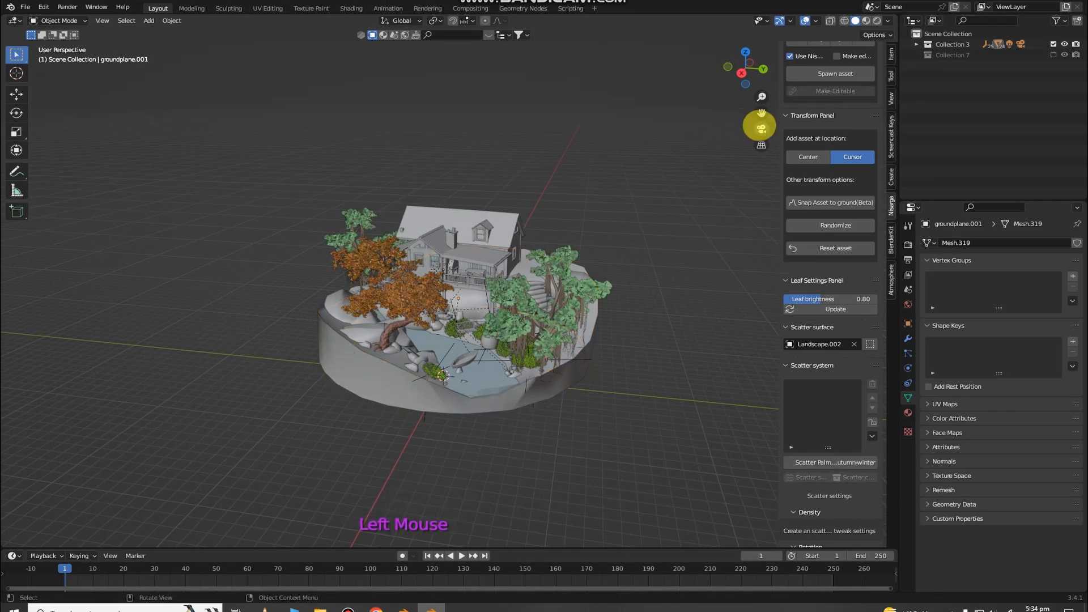
pyautogui.scroll(2, 529, 243)
pyautogui.moveTo(530, 242); pyautogui.dragTo(563, 261, button='middle')
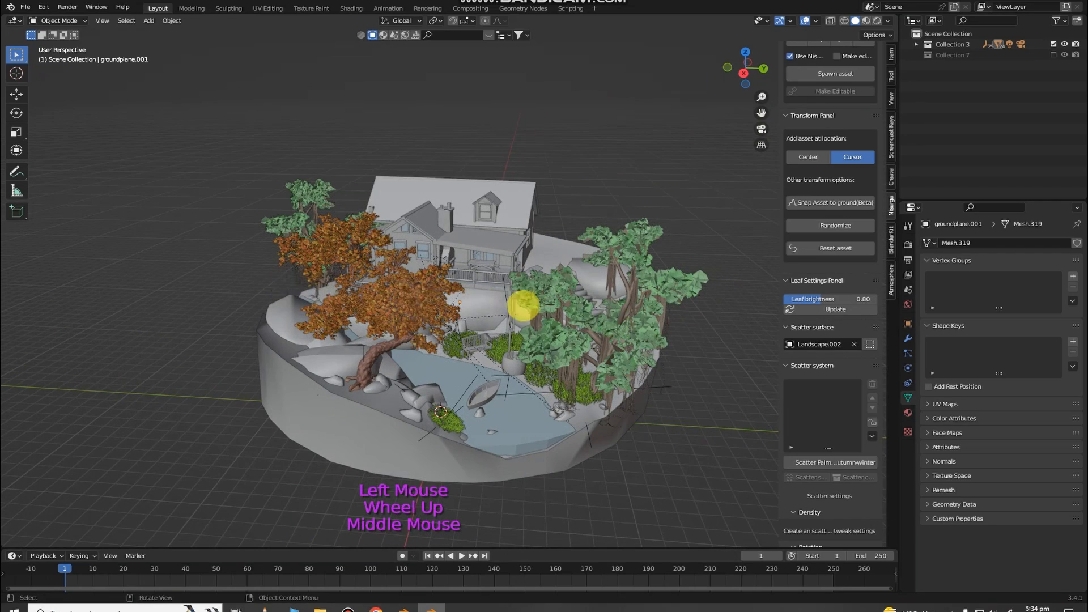
pyautogui.moveTo(448, 326)
pyautogui.mouseDown(button='middle')
pyautogui.moveTo(437, 318)
pyautogui.moveTo(454, 319)
pyautogui.mouseUp(button='middle')
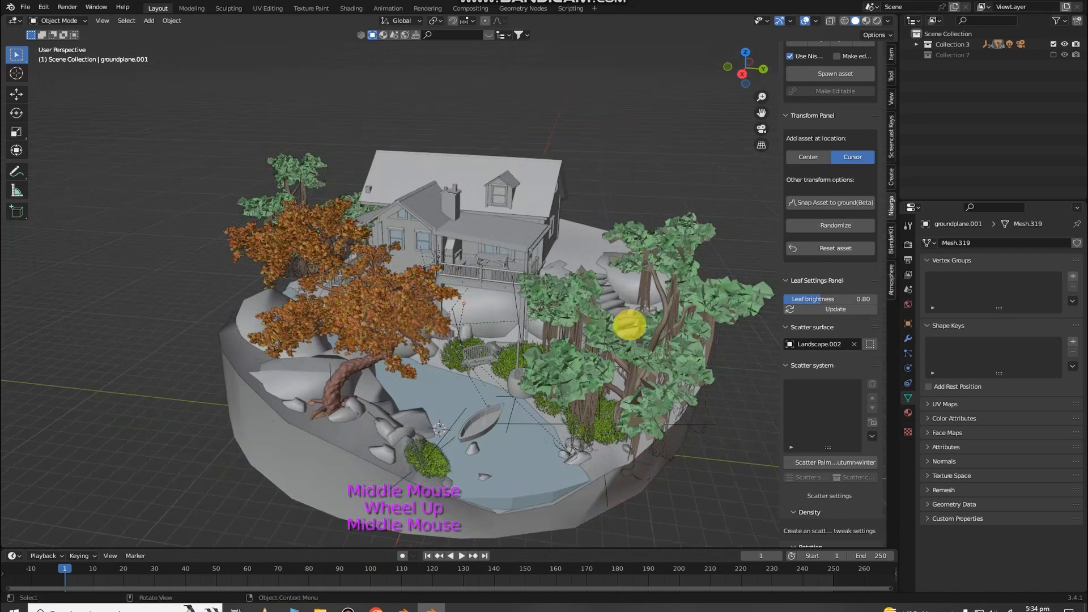
# Select the banyan and Japanese maple trees in turn to check their asset names, and look at the palm asset thumbnails
pyautogui.click(652, 364)
pyautogui.scroll(3, 826, 170)
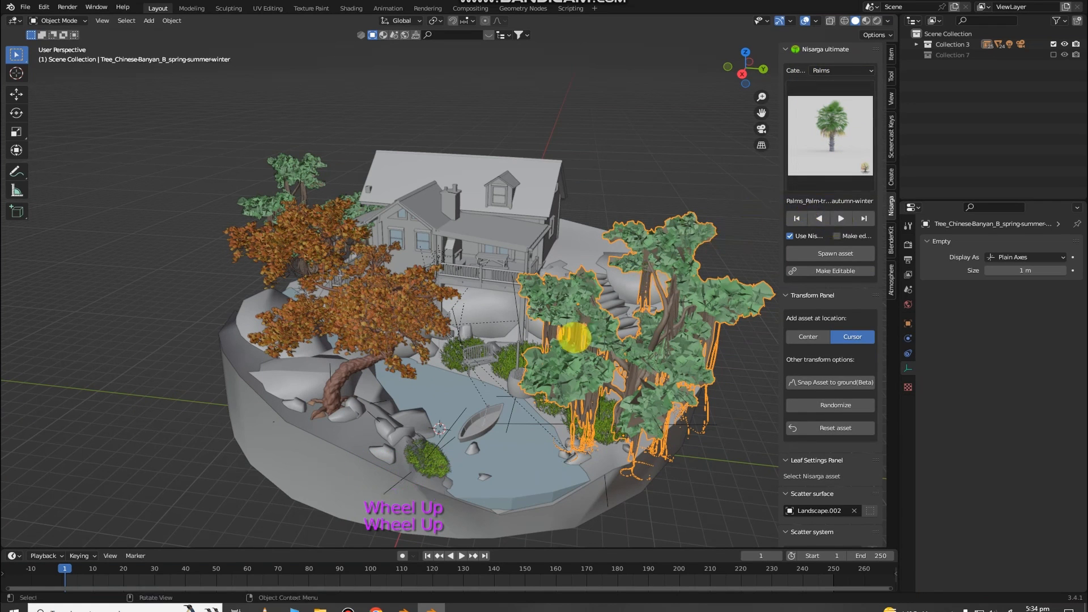
pyautogui.click(834, 144)
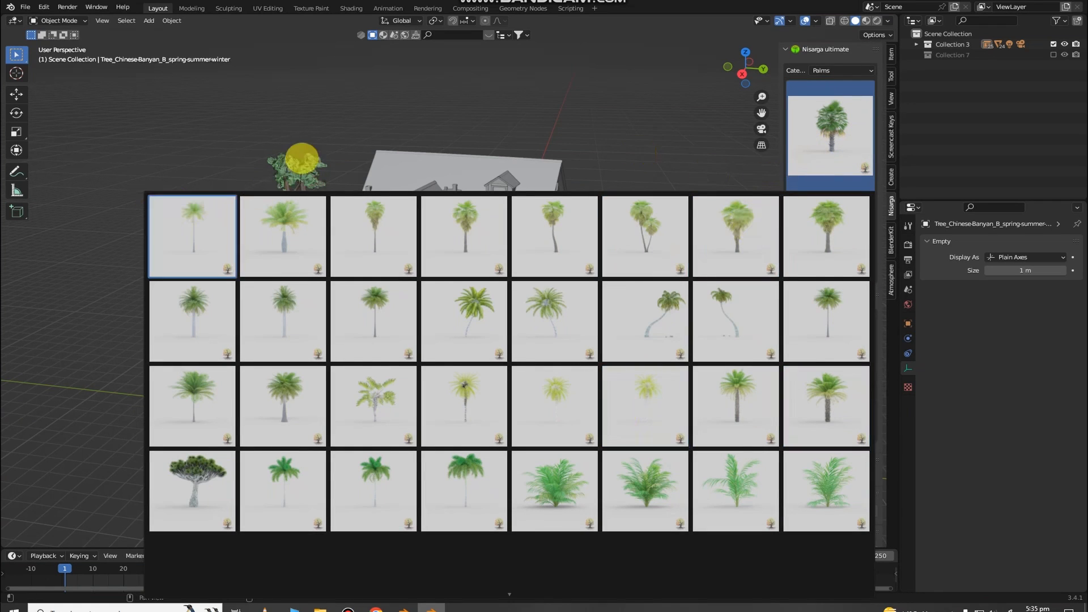
pyautogui.click(316, 253)
pyautogui.scroll(3, 334, 286)
pyautogui.moveTo(333, 287); pyautogui.dragTo(420, 287, button='middle')
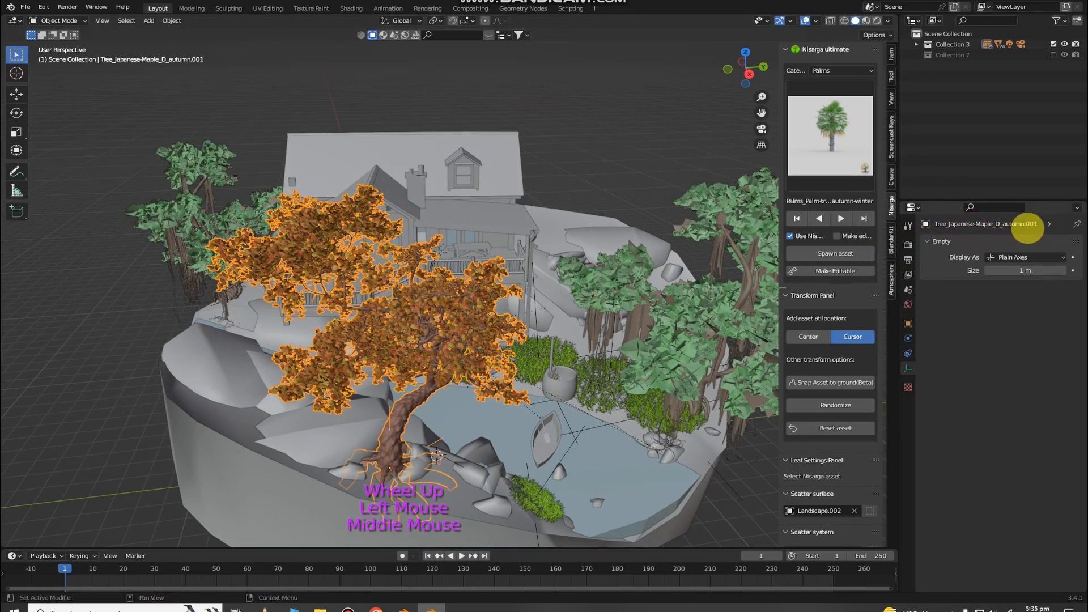
pyautogui.click(705, 294)
pyautogui.scroll(-2, 520, 240)
pyautogui.moveTo(520, 240); pyautogui.dragTo(899, 208, button='middle')
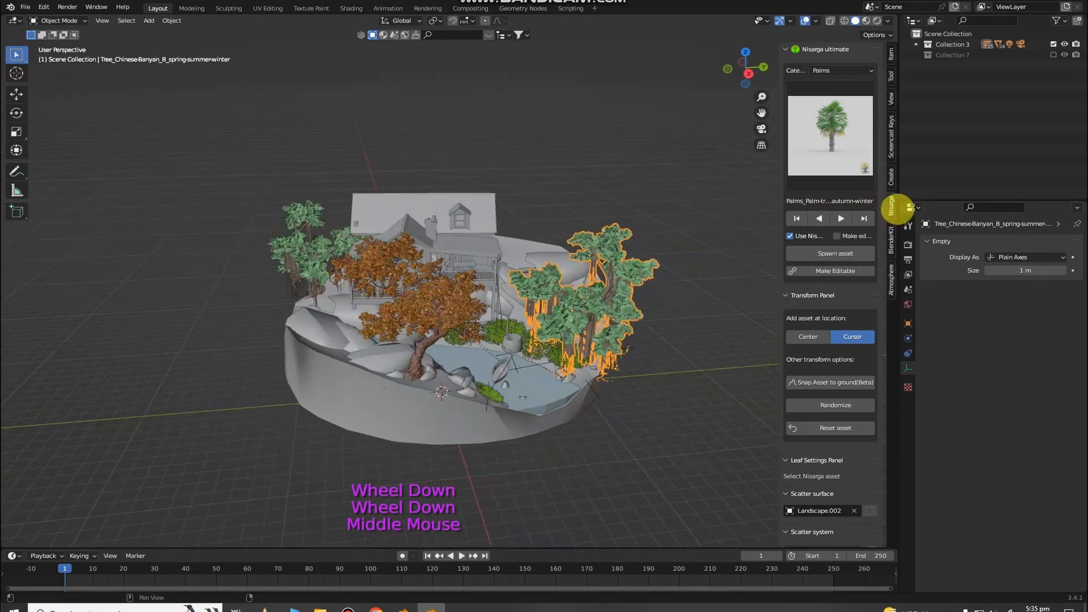
pyautogui.click(464, 297)
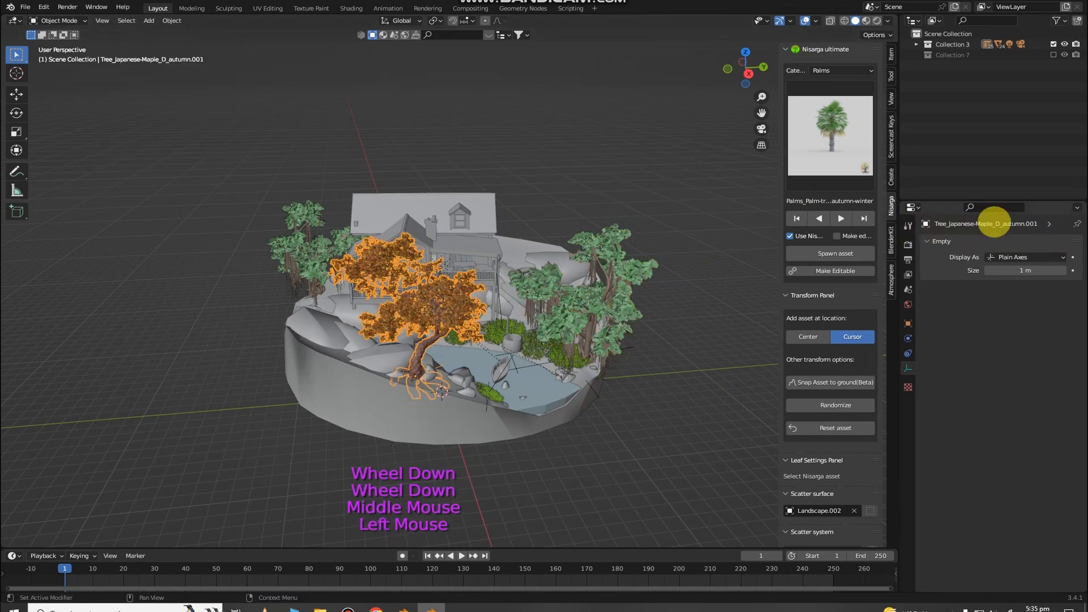
# Examine the Japanese maple and the pond area beside it from near and far
pyautogui.scroll(-2, 227, 319)
pyautogui.moveTo(136, 333); pyautogui.dragTo(68, 337, button='middle')
pyautogui.scroll(1, 346, 264)
pyautogui.scroll(1, 567, 255)
pyautogui.moveTo(567, 255); pyautogui.dragTo(524, 284, button='middle')
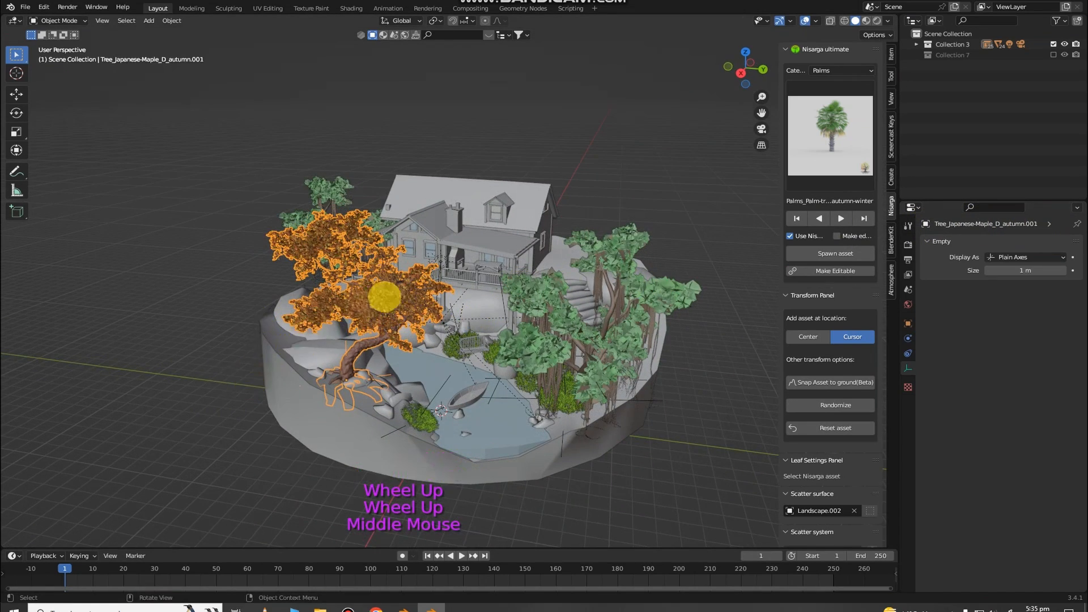
pyautogui.scroll(1, 386, 297)
pyautogui.scroll(1, 428, 301)
pyautogui.scroll(-1, 427, 301)
pyautogui.moveTo(407, 301); pyautogui.dragTo(427, 304, button='middle')
pyautogui.scroll(1, 427, 304)
pyautogui.moveTo(345, 397); pyautogui.dragTo(358, 399, button='middle')
pyautogui.moveTo(532, 343); pyautogui.dragTo(545, 328, button='middle')
pyautogui.scroll(-1, 538, 335)
pyautogui.scroll(1, 567, 323)
pyautogui.moveTo(587, 322); pyautogui.dragTo(595, 312, button='middle')
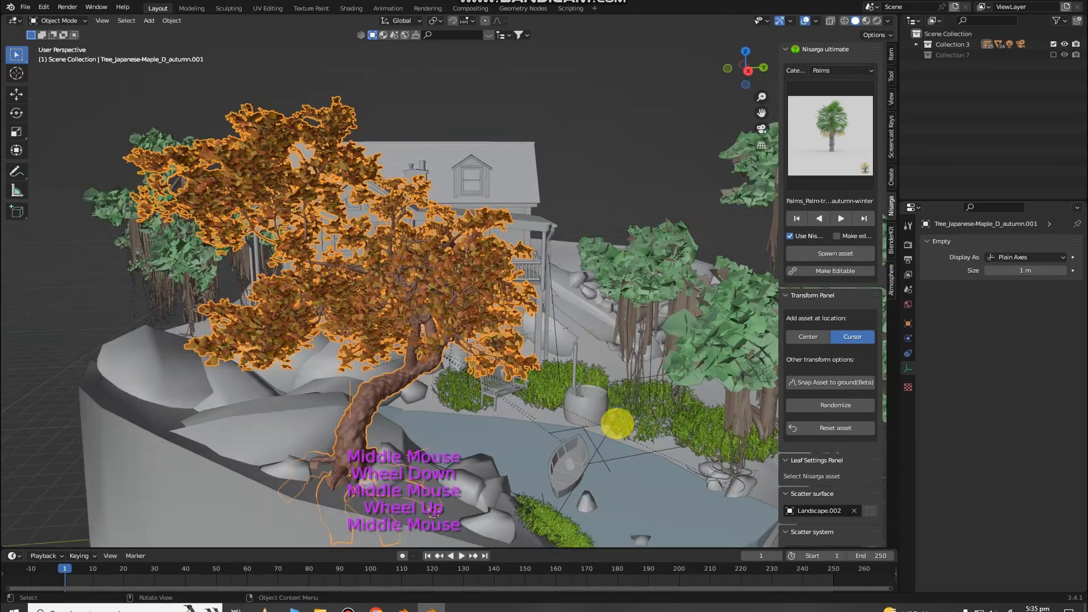
# Select the Bermuda grass clumps along the pond one after another to check their asset names, and clear the selection
pyautogui.click(537, 390)
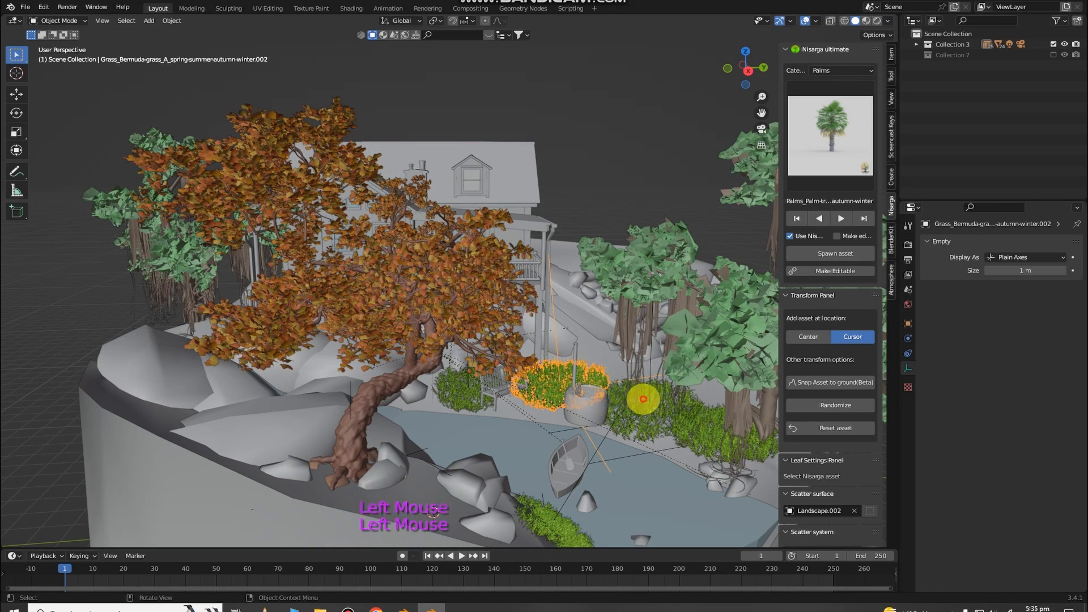
pyautogui.click(643, 400)
pyautogui.click(663, 429)
pyautogui.click(720, 438)
pyautogui.moveTo(522, 438); pyautogui.dragTo(404, 509, button='middle')
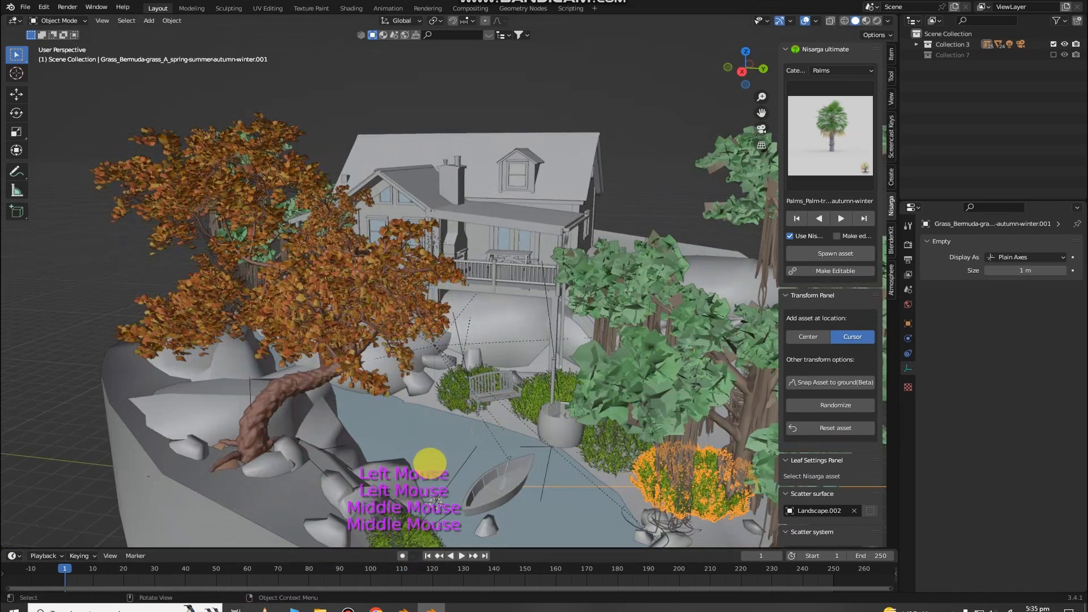
pyautogui.scroll(-2, 576, 74)
pyautogui.click(576, 76)
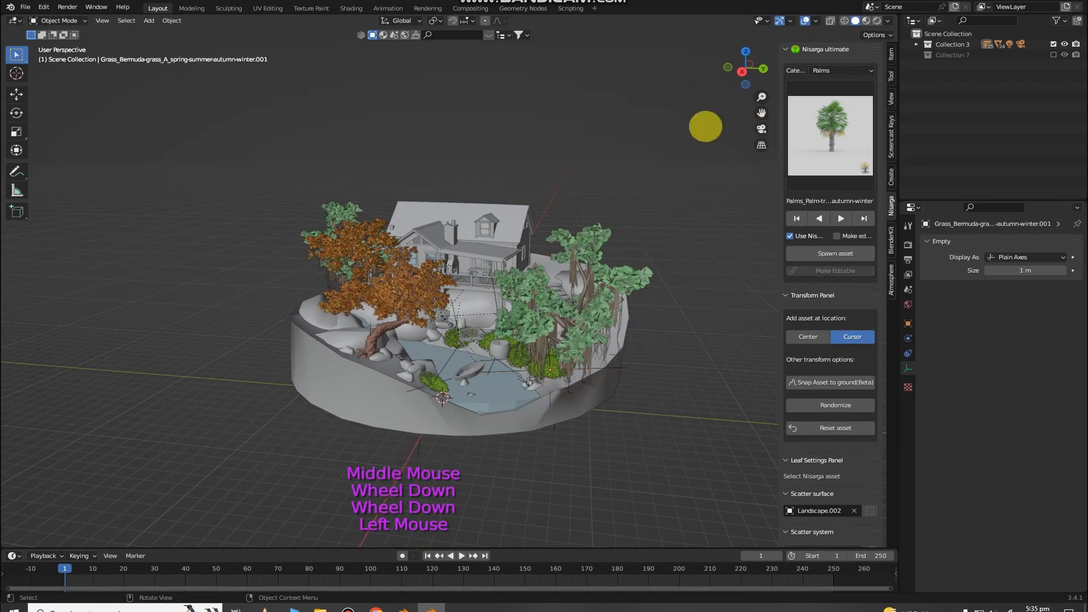
# Exclude Collection 3 with the house diorama from the view layer and enable Collection 7
pyautogui.scroll(1, 571, 178)
pyautogui.middleClick(571, 179)
pyautogui.press('a')
pyautogui.click(907, 55)
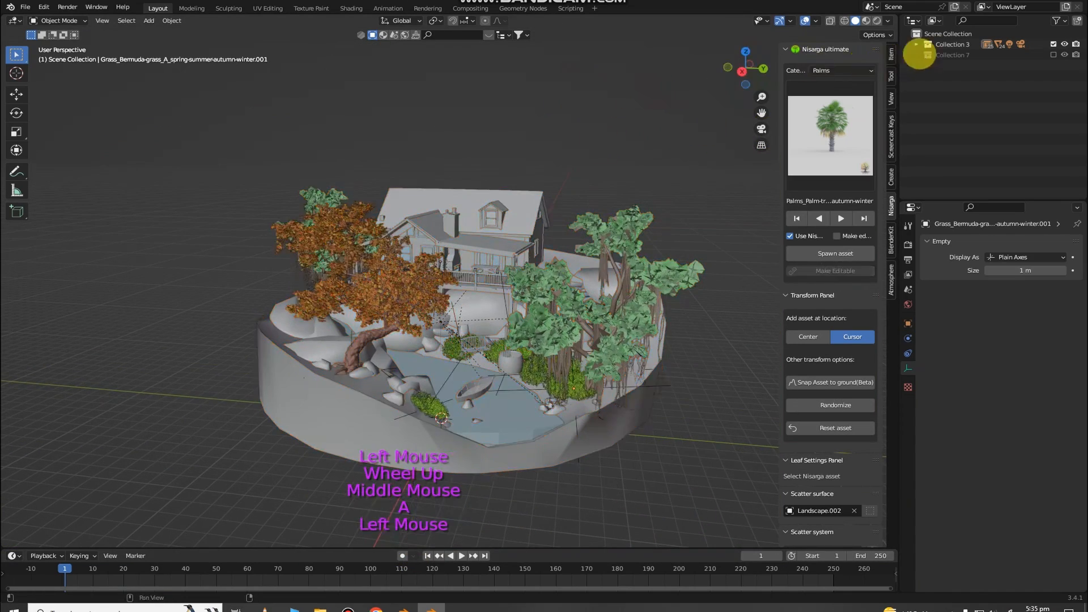
pyautogui.click(1054, 44)
pyautogui.click(1053, 54)
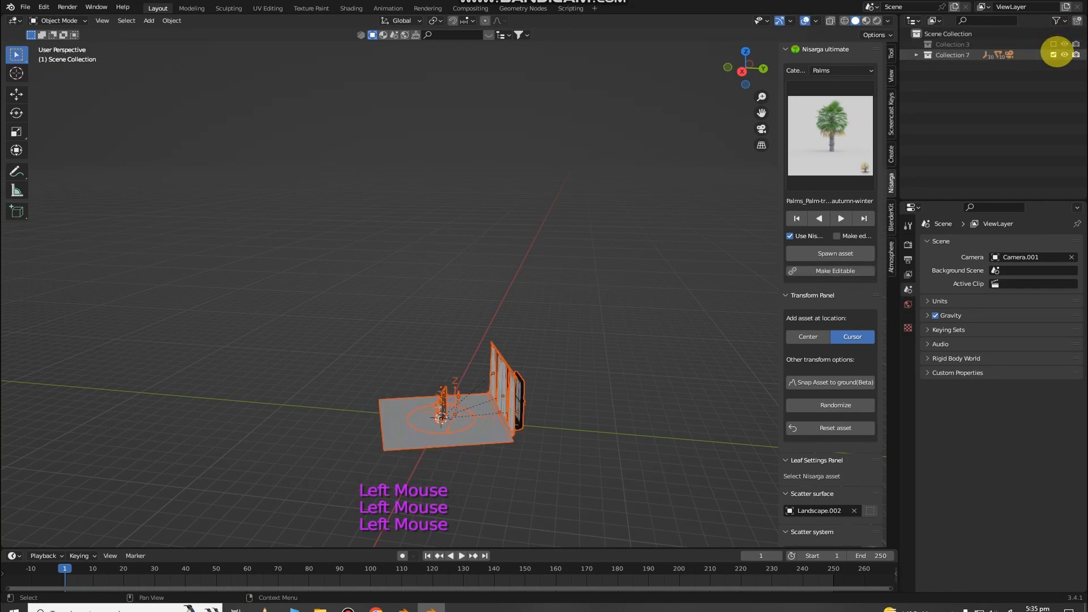
# Add a camera to the interior scene and align it to a close view of the cabinet with the flowers
pyautogui.scroll(-4, 440, 243)
pyautogui.moveTo(440, 243); pyautogui.dragTo(617, 129, button='middle')
pyautogui.hotkey('shift', 'a')
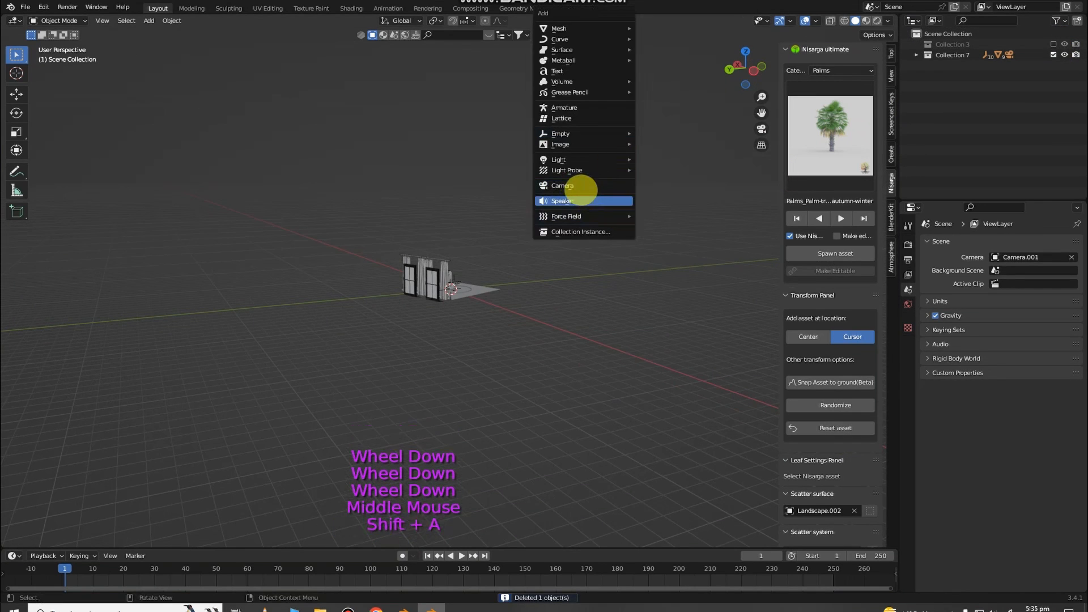
pyautogui.click(578, 185)
pyautogui.moveTo(516, 171); pyautogui.dragTo(390, 150, button='middle')
pyautogui.scroll(5, 356, 187)
pyautogui.scroll(3, 340, 189)
pyautogui.scroll(3, 375, 153)
pyautogui.press('ctrl+alt+KP_0')
pyautogui.click(663, 75)
pyautogui.click(668, 75)
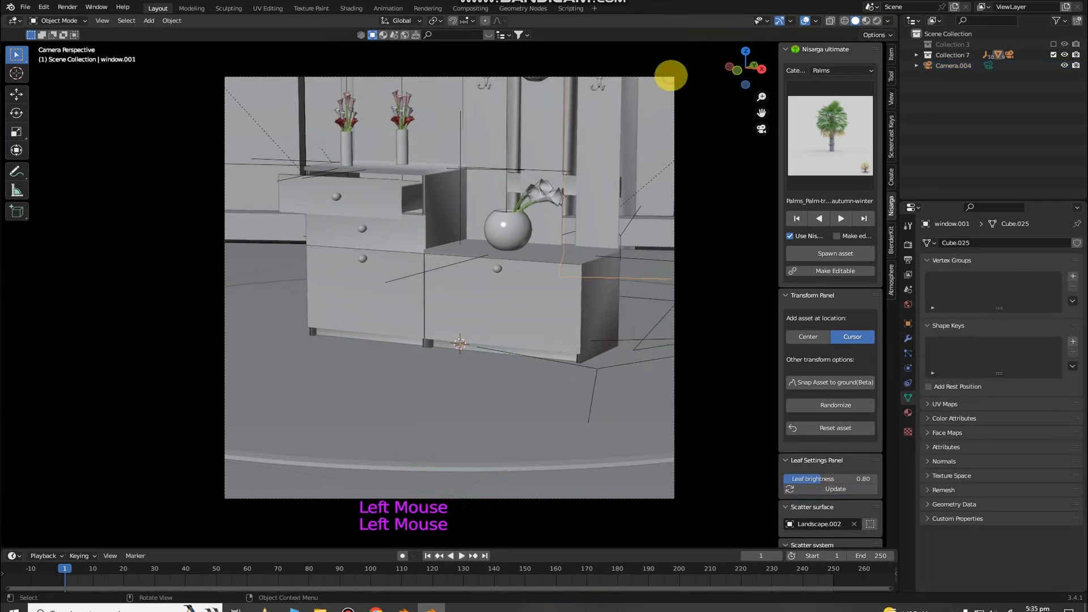
# Select the new camera, align it to a view farther back from the cabinet, and move it
pyautogui.moveTo(670, 75); pyautogui.dragTo(740, 80, button='middle')
pyautogui.scroll(-2, 740, 81)
pyautogui.moveTo(740, 80); pyautogui.dragTo(698, 161, button='middle')
pyautogui.scroll(1, 517, 322)
pyautogui.click(527, 271)
pyautogui.rightClick(588, 250)
pyautogui.scroll(-4, 588, 250)
pyautogui.moveTo(587, 250); pyautogui.dragTo(467, 226, button='middle')
pyautogui.scroll(1, 553, 230)
pyautogui.press('ctrl+alt+KP_0')
pyautogui.press('g')
pyautogui.click(481, 113)
# Align the camera to a view of the cabinet in front of the curtained windows and set its focal length to 120 mm
pyautogui.moveTo(480, 113); pyautogui.dragTo(479, 120, button='middle')
pyautogui.scroll(3, 471, 116)
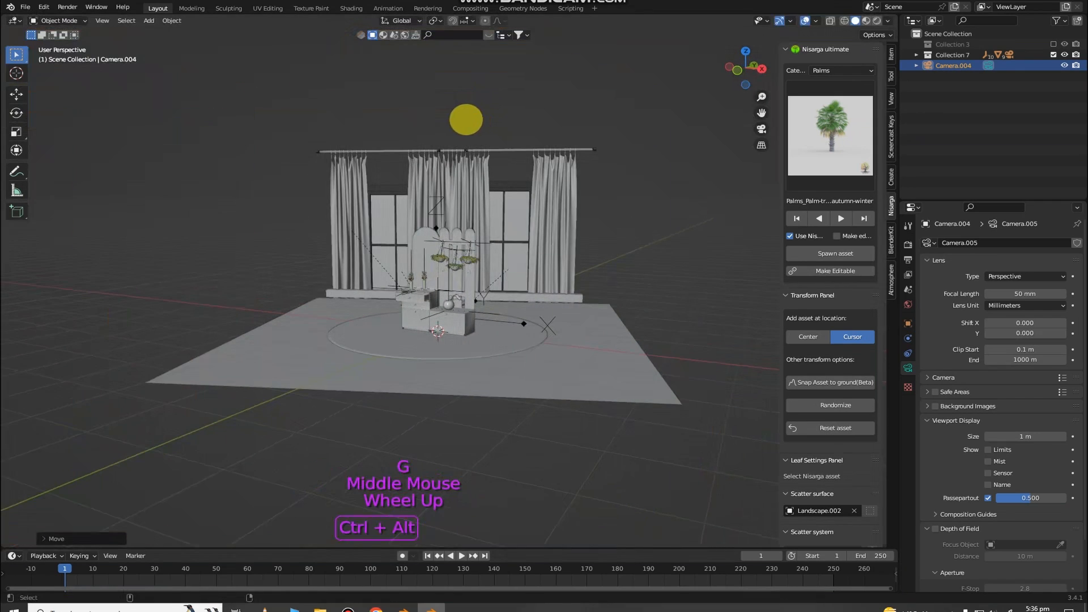
pyautogui.press('ctrl+alt+KP_0')
pyautogui.moveTo(1026, 295); pyautogui.dragTo(1053, 300)
pyautogui.write('120')
pyautogui.press('Return')
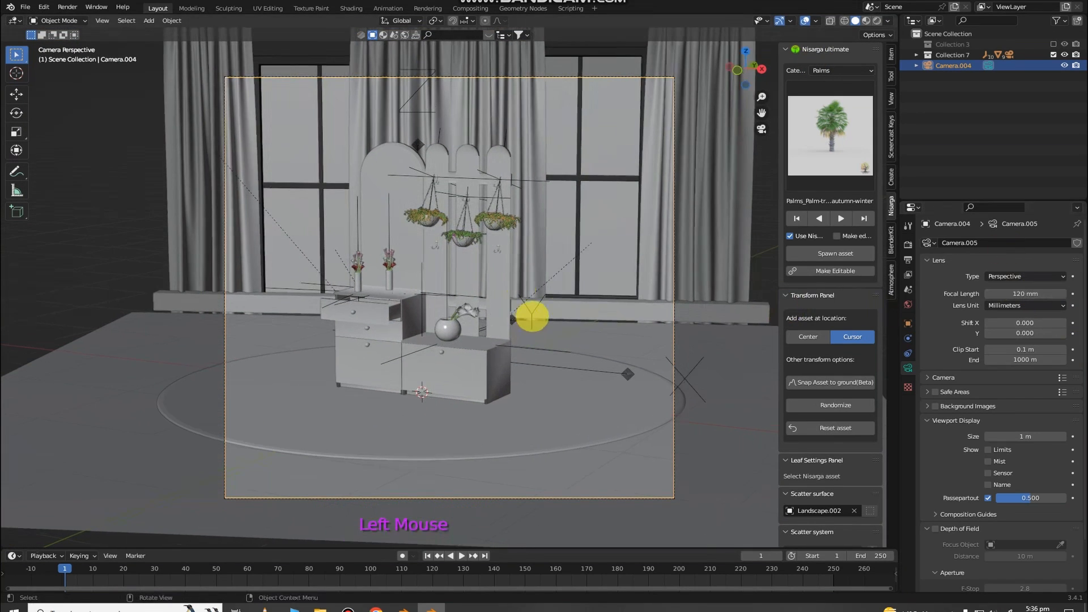
pyautogui.press('g')
pyautogui.click(617, 197)
pyautogui.hotkey('ctrl', 'z')
pyautogui.rightClick(597, 249)
# Save the file and shift the camera slightly to reframe the cabinet and hanging pots
pyautogui.hotkey('ctrl', 's')
pyautogui.scroll(2, 522, 284)
pyautogui.scroll(-1, 510, 289)
pyautogui.press('g')
pyautogui.click(521, 296)
# Switch the Nisarga asset category to Pots and browse the thumbnails of the available pot assets
pyautogui.scroll(-1, 520, 295)
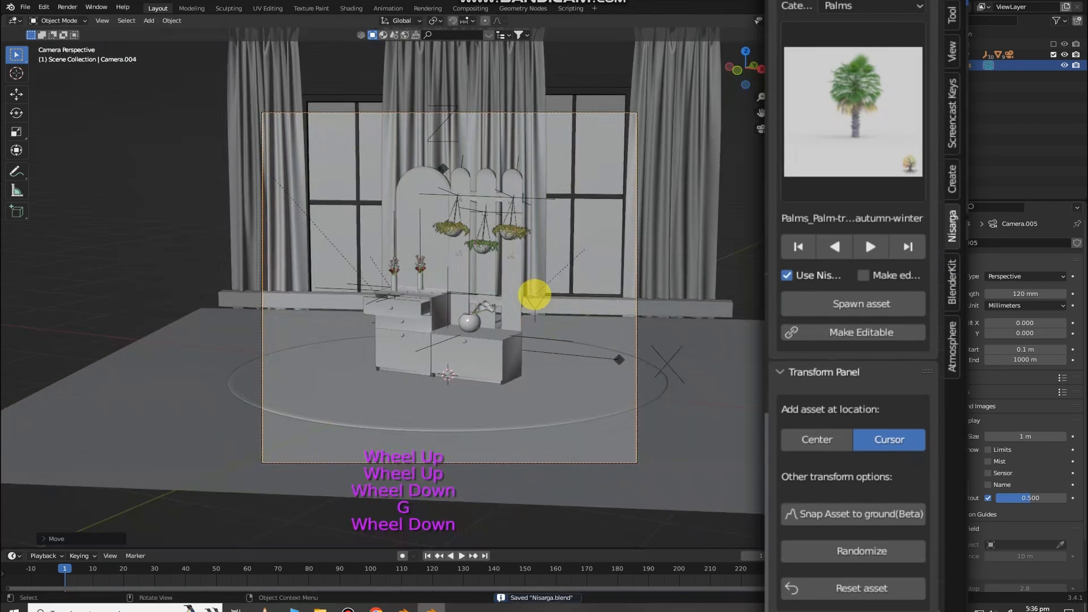
pyautogui.scroll(1, 538, 252)
pyautogui.scroll(-1, 552, 232)
pyautogui.scroll(2, 559, 222)
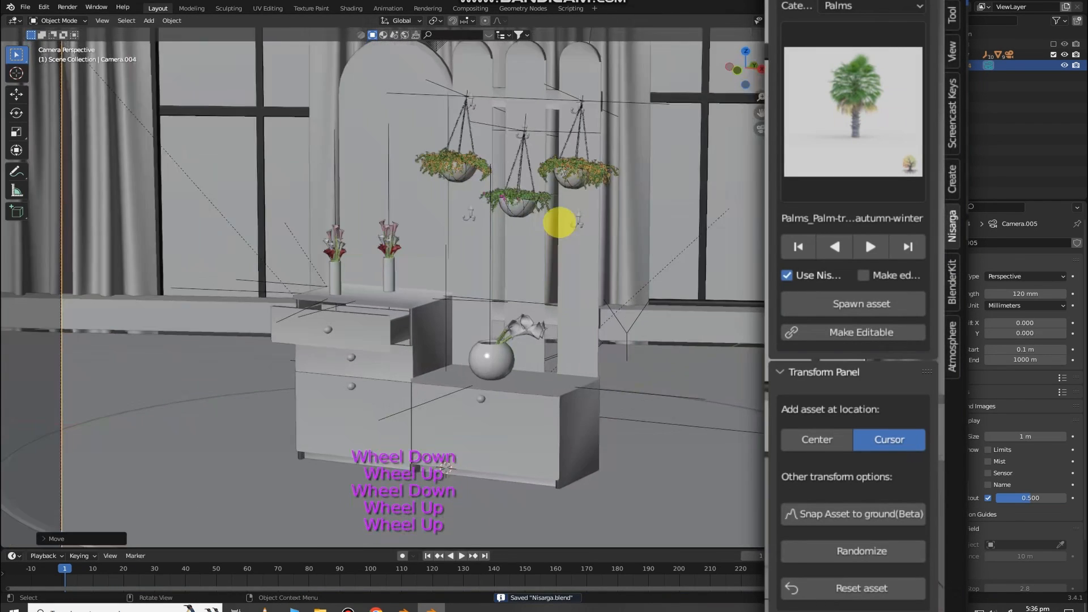
pyautogui.scroll(1, 553, 215)
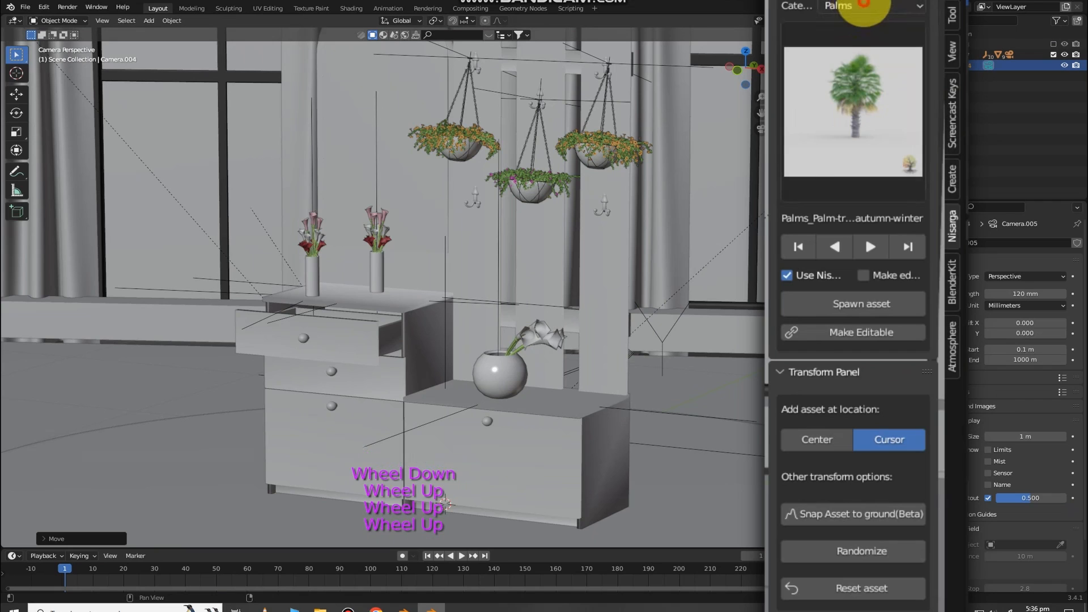
pyautogui.click(863, 6)
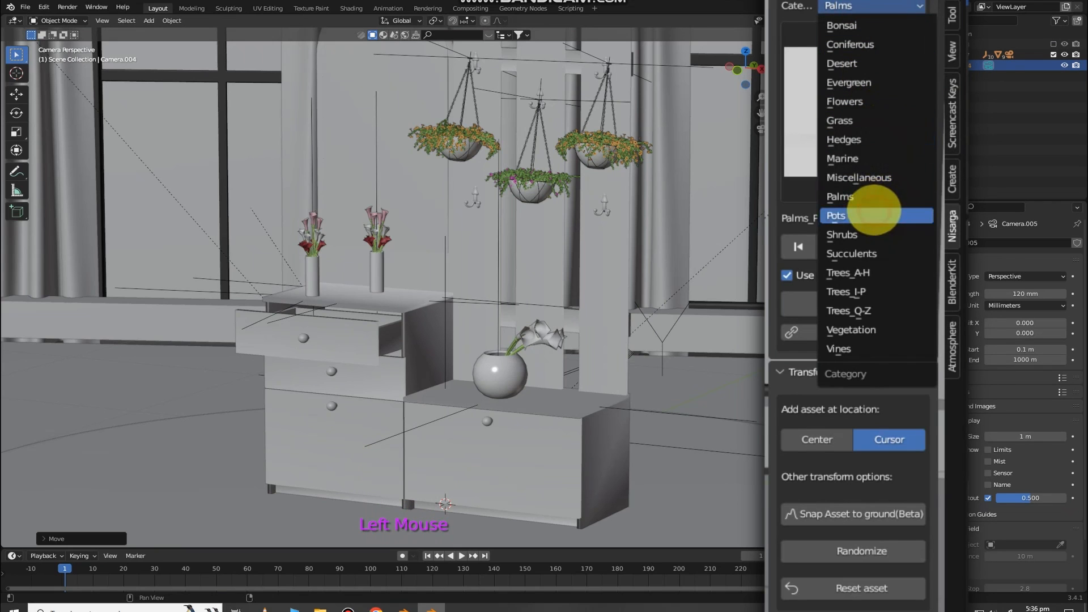
pyautogui.click(873, 216)
pyautogui.click(890, 81)
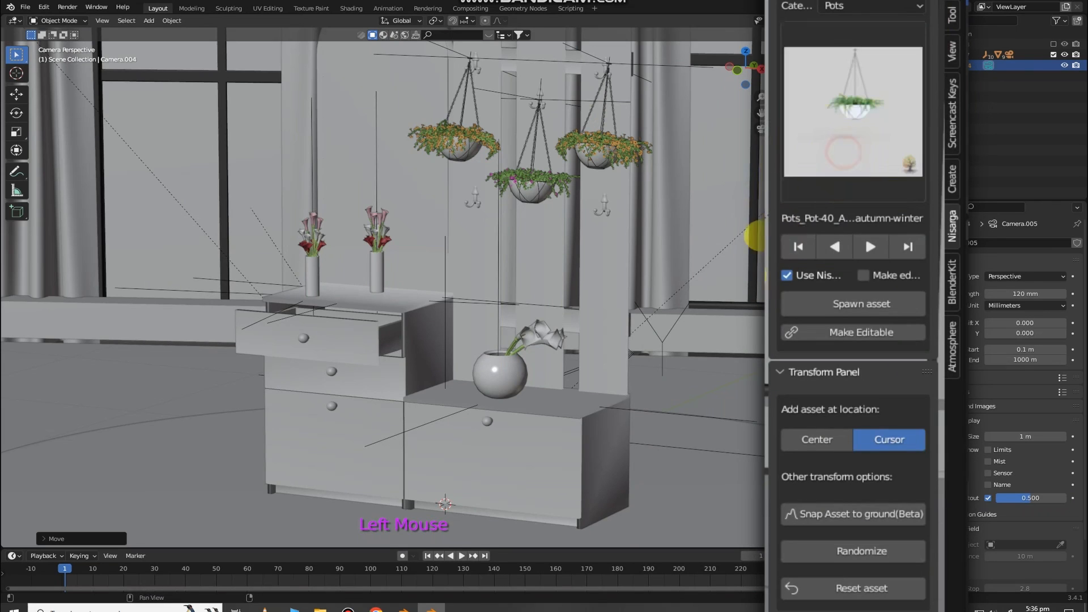
pyautogui.click(848, 132)
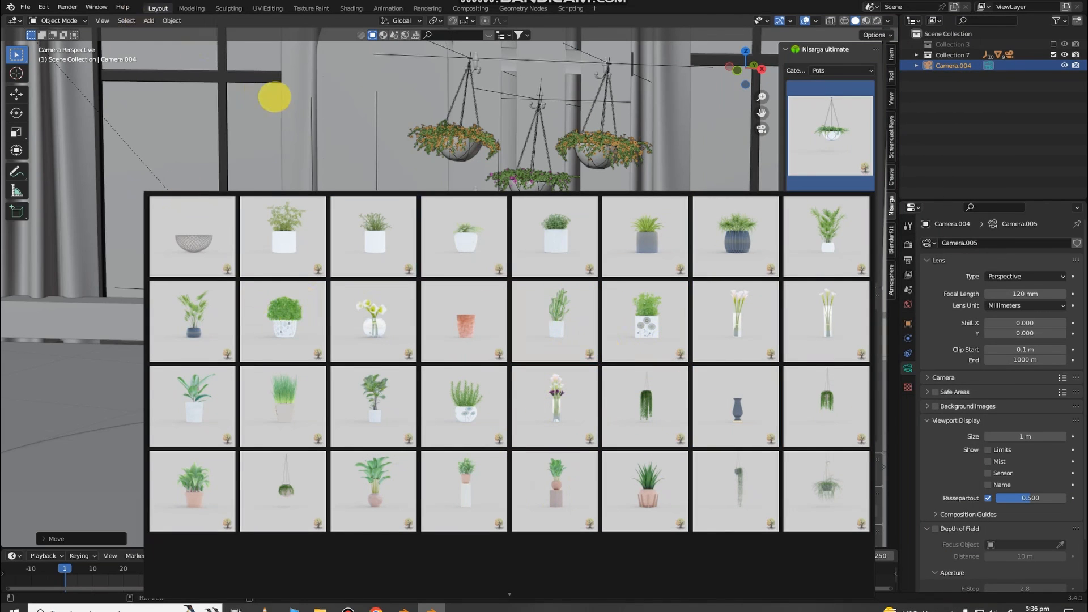
pyautogui.click(335, 65)
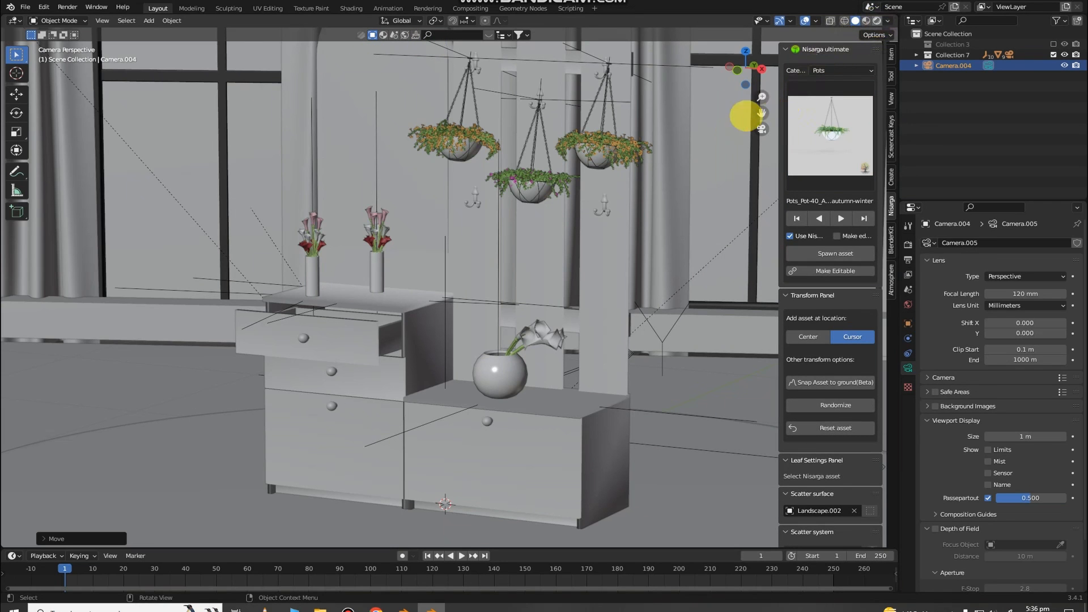
# Preview the camera view in rendered shading with the sidebar hidden, and set the camera's passepartout to 1.000
pyautogui.scroll(-2, 717, 142)
pyautogui.press('n')
pyautogui.scroll(-2, 718, 142)
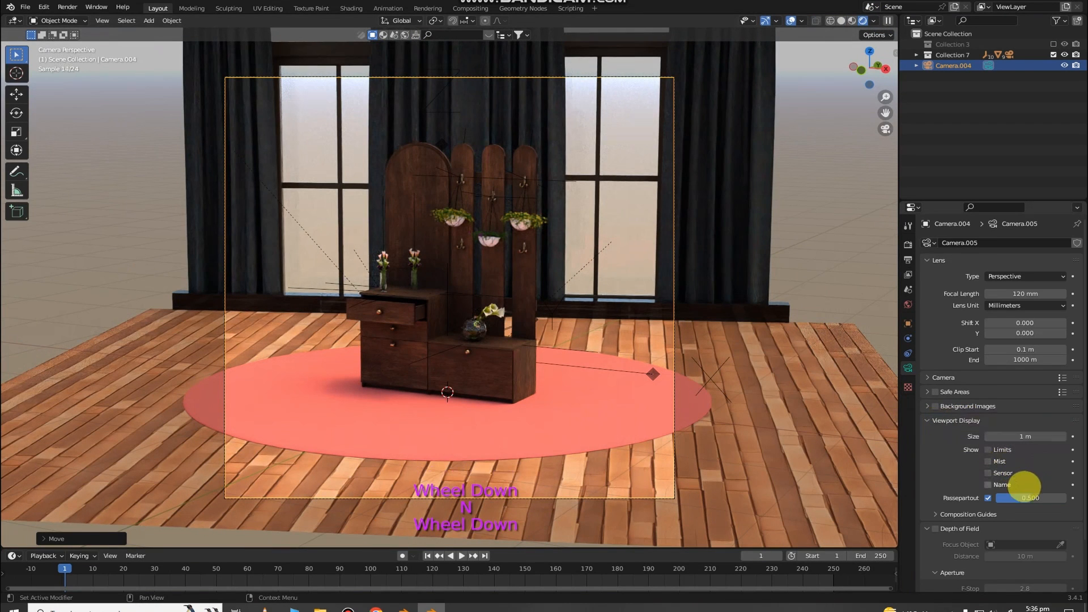
pyautogui.moveTo(1035, 498); pyautogui.dragTo(1066, 497)
pyautogui.scroll(2, 654, 377)
pyautogui.scroll(-3, 649, 346)
# Show the Physical Atmosphere settings and view the rendered room and sky from outside the camera
pyautogui.moveTo(646, 336); pyautogui.dragTo(777, 304, button='middle')
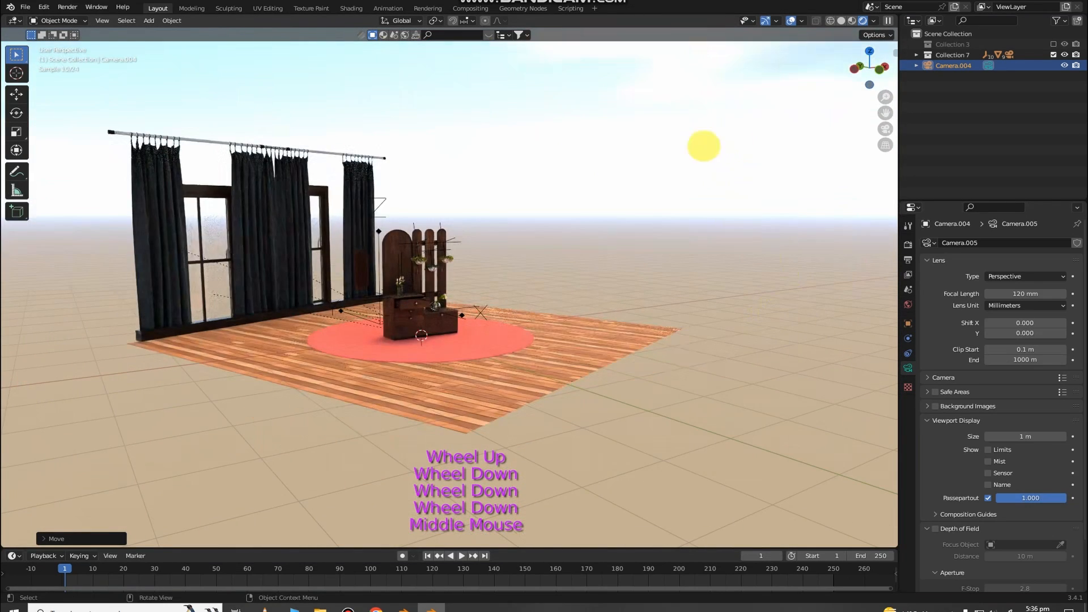
pyautogui.click(895, 53)
pyautogui.scroll(-3, 616, 177)
pyautogui.middleClick(617, 177)
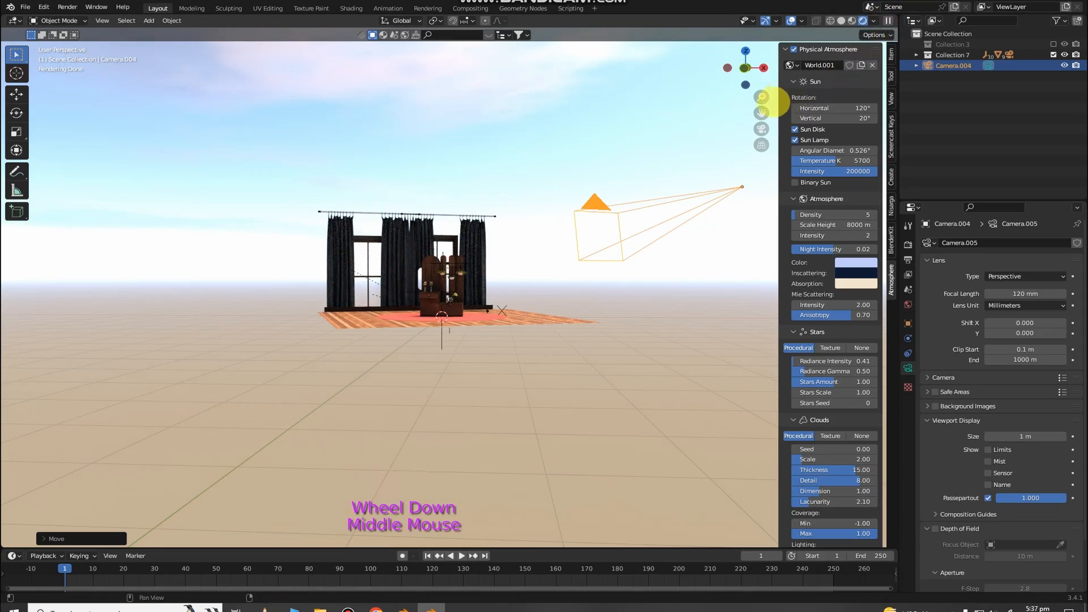
pyautogui.moveTo(683, 155); pyautogui.dragTo(806, 124, button='middle')
pyautogui.click(762, 126)
pyautogui.rightClick(563, 173)
pyautogui.moveTo(634, 137); pyautogui.dragTo(618, 146, button='middle')
pyautogui.scroll(-2, 633, 132)
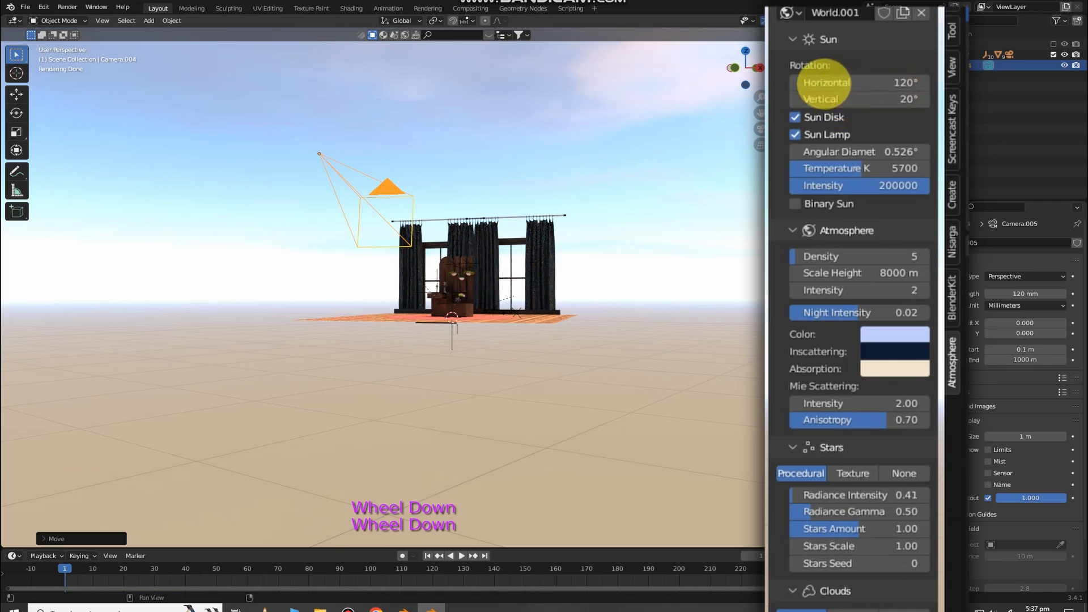
# Set the sun rotation to 88.2° horizontal and 2.5° vertical, disable the Sun Disk, and set the atmosphere Density to 16.04
pyautogui.moveTo(850, 98); pyautogui.dragTo(790, 98)
pyautogui.click(871, 115)
pyautogui.moveTo(859, 83); pyautogui.dragTo(799, 83)
pyautogui.moveTo(887, 256); pyautogui.dragTo(814, 255)
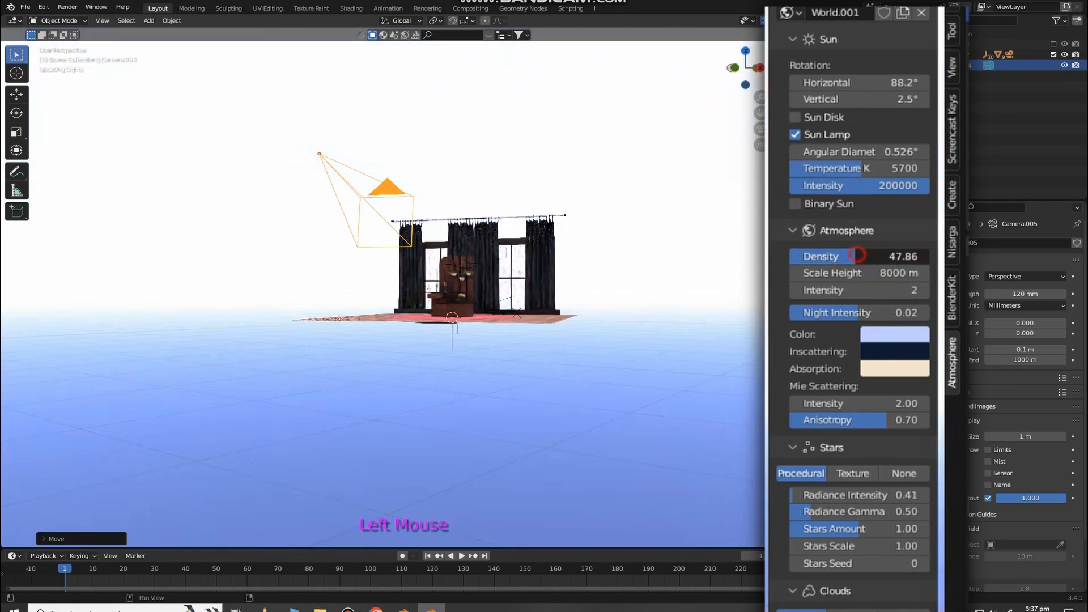
pyautogui.rightClick(814, 255)
pyautogui.moveTo(505, 193); pyautogui.dragTo(573, 202, button='middle')
pyautogui.scroll(-2, 718, 225)
pyautogui.rightClick(599, 224)
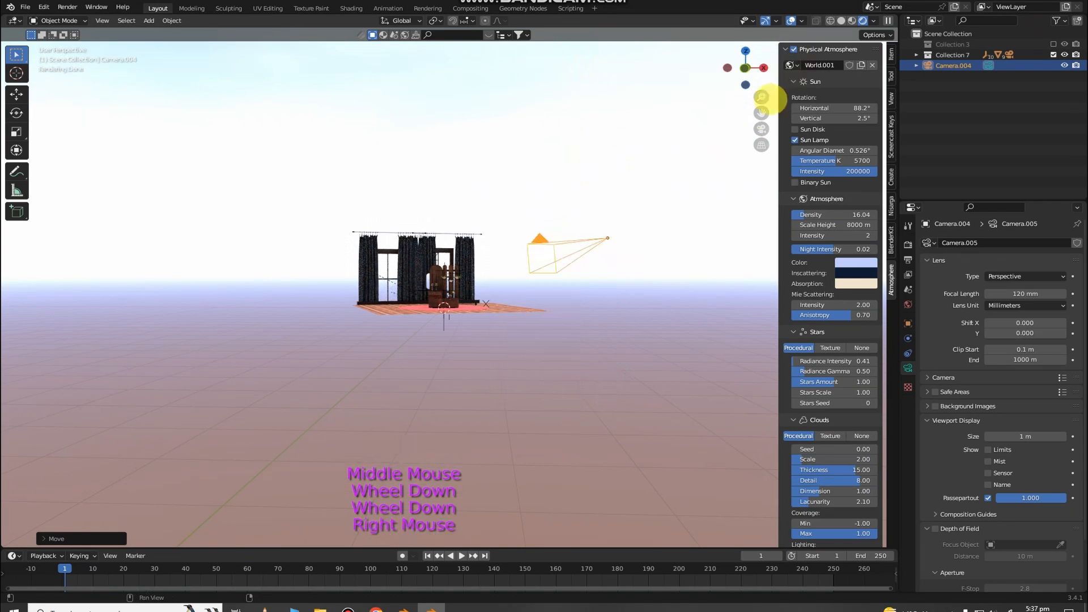
# Inspect the rendered room, cabinet and potted plants through the camera and from several surrounding angles
pyautogui.click(762, 130)
pyautogui.rightClick(430, 250)
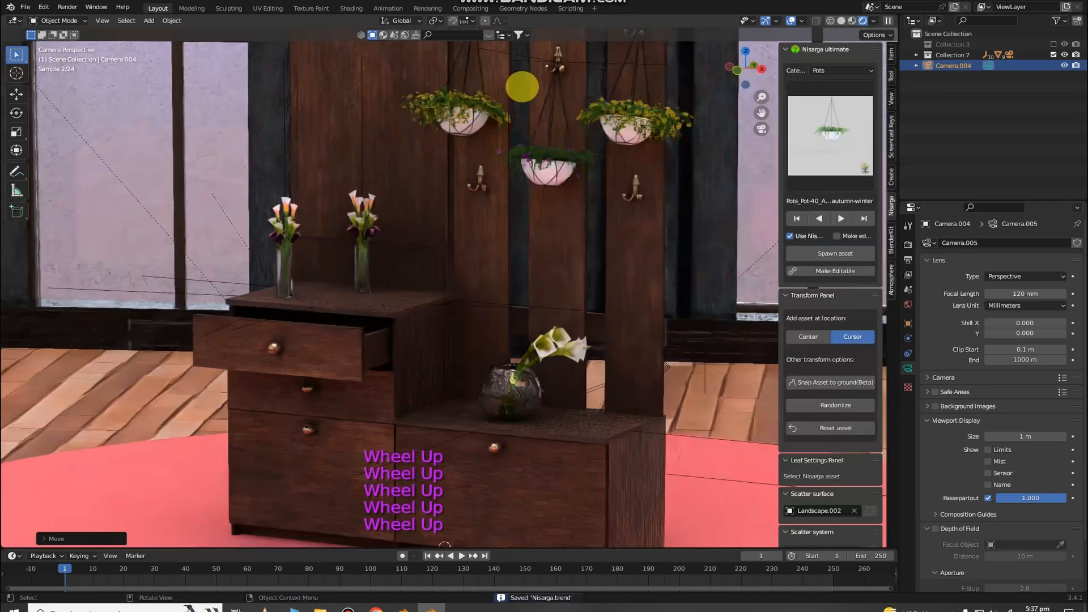
pyautogui.moveTo(520, 83); pyautogui.dragTo(520, 85, button='middle')
pyautogui.scroll(1, 584, 88)
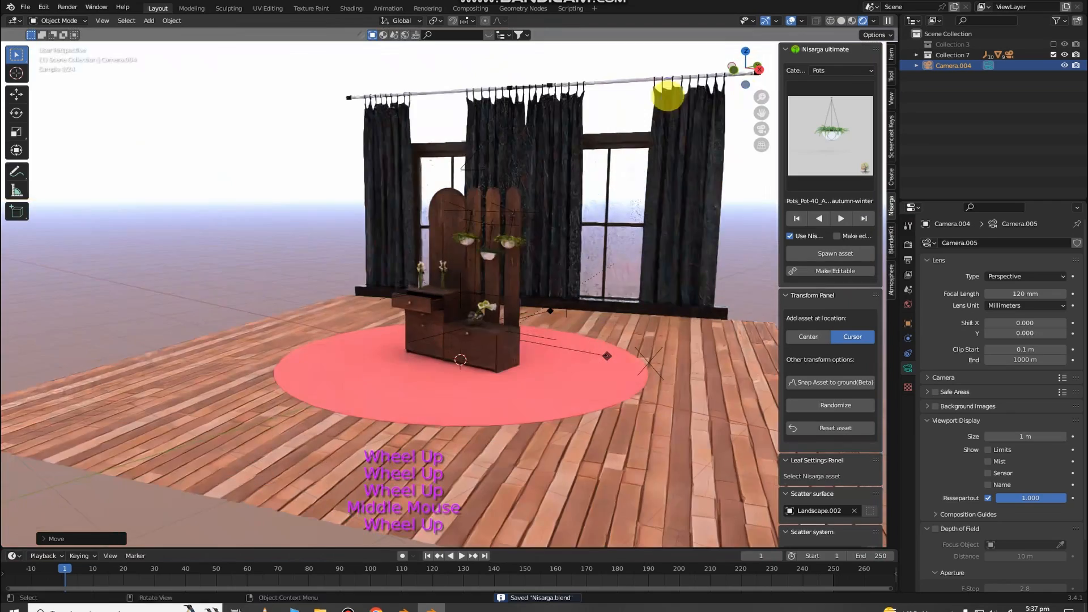
pyautogui.scroll(3, 790, 214)
pyautogui.moveTo(567, 185); pyautogui.dragTo(603, 109, button='middle')
pyautogui.scroll(-1, 603, 109)
pyautogui.moveTo(346, 426); pyautogui.dragTo(374, 218, button='middle')
pyautogui.scroll(2, 374, 218)
pyautogui.moveTo(498, 301); pyautogui.dragTo(547, 369, button='middle')
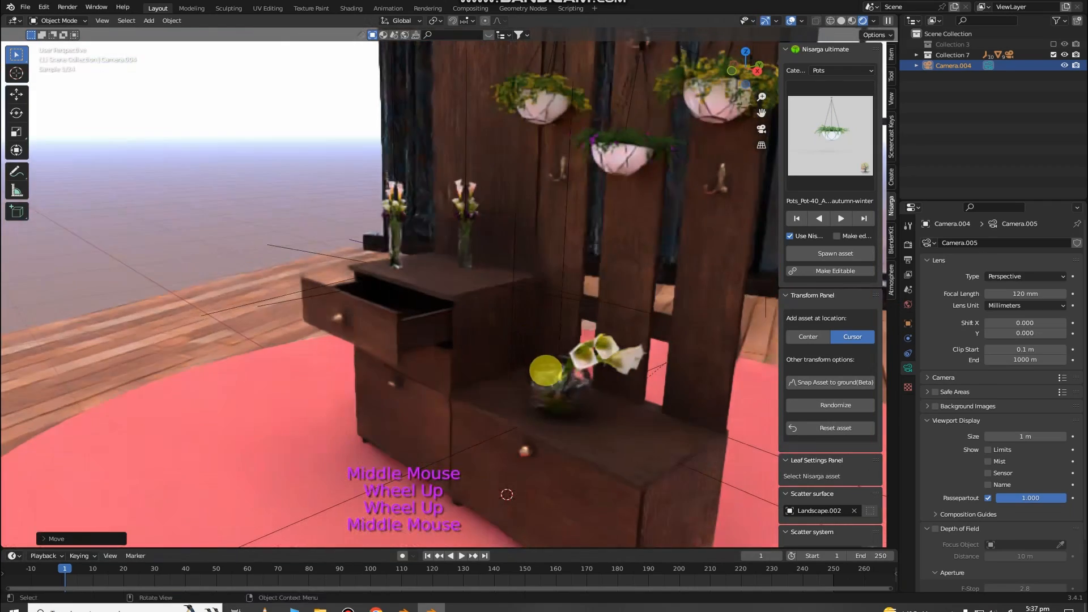
# Save the file from the camera view and exclude Collection 7 from the view layer
pyautogui.click(760, 130)
pyautogui.scroll(-4, 483, 313)
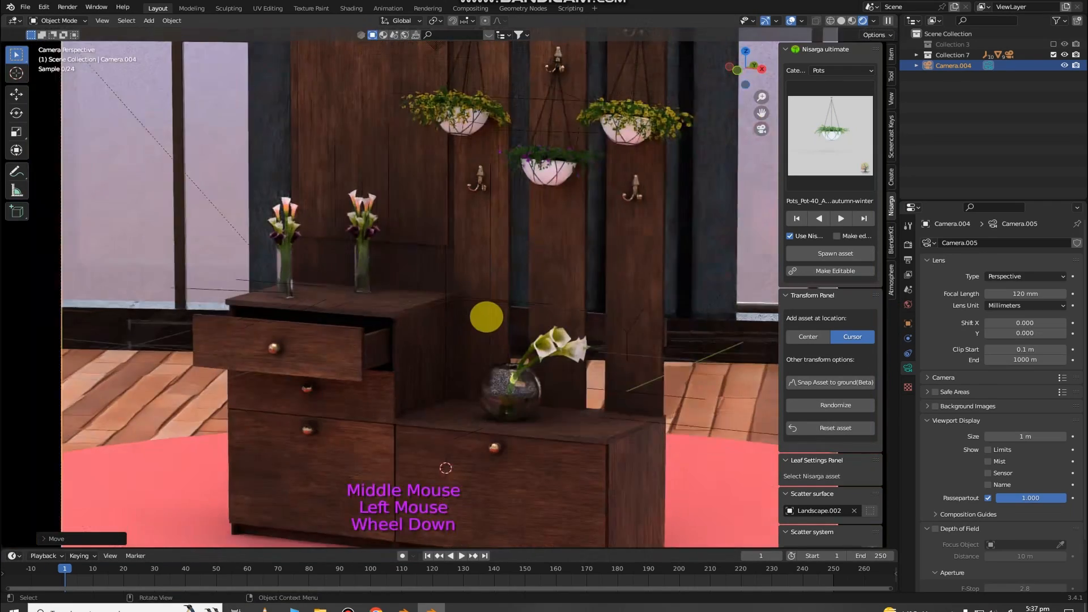
pyautogui.scroll(1, 470, 238)
pyautogui.scroll(1, 468, 238)
pyautogui.scroll(5, 596, 246)
pyautogui.hotkey('ctrl', 's')
pyautogui.scroll(-5, 595, 235)
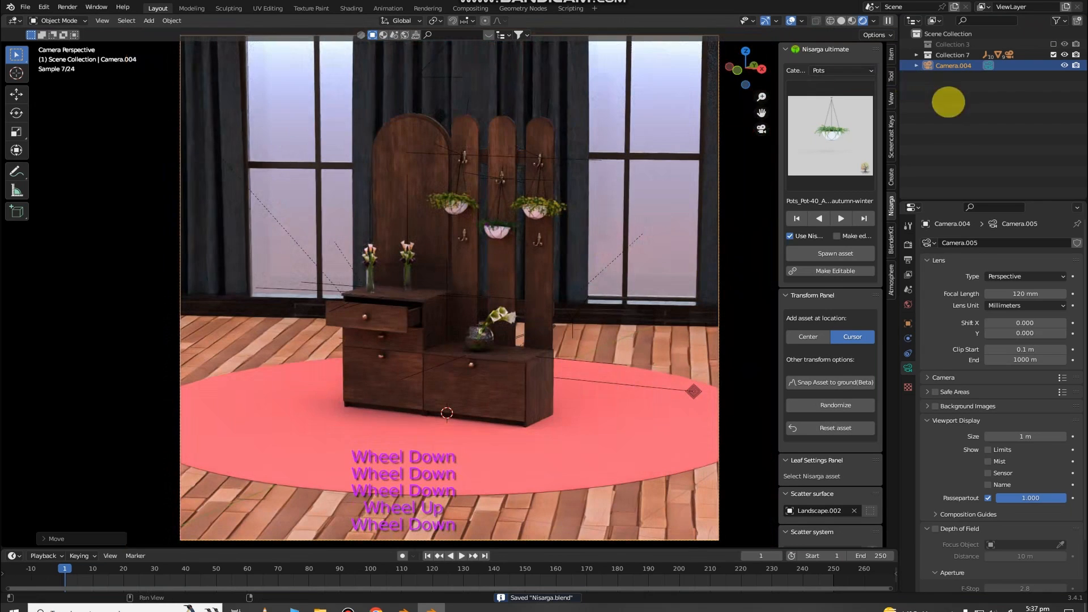
pyautogui.click(1054, 55)
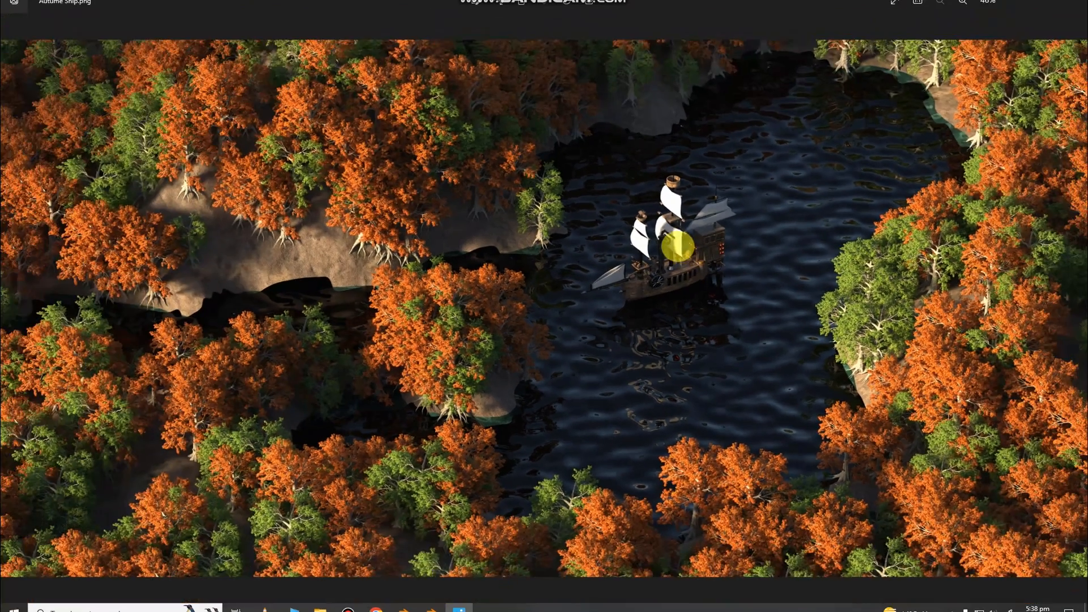
# Examine the finished autumn ship, Nisarga forest and Nisarga house renders in the image viewer, and return to Blender
pyautogui.press('Right')
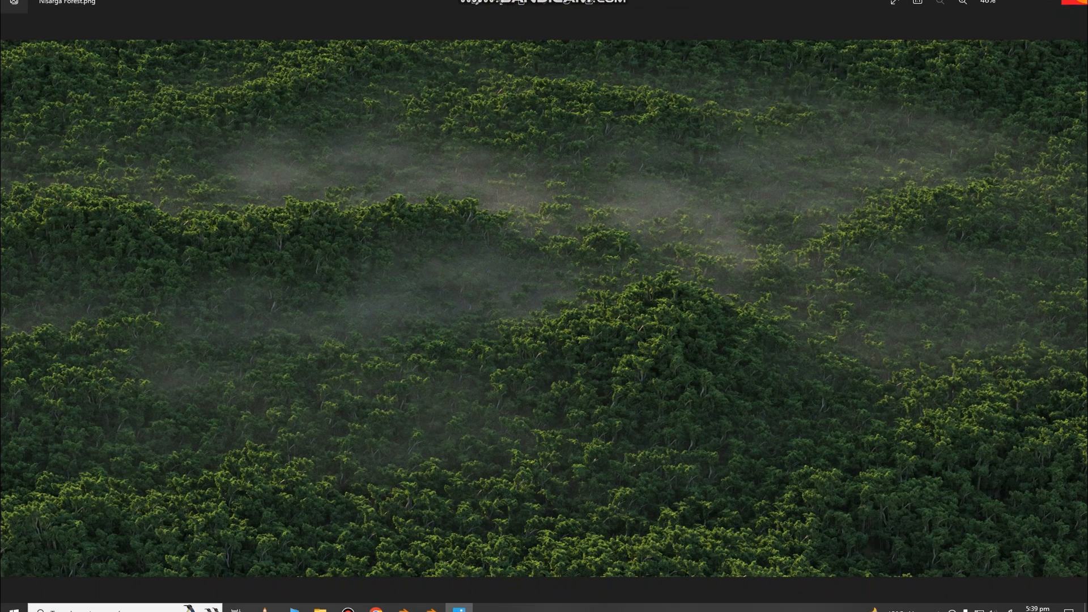
pyautogui.press('Right')
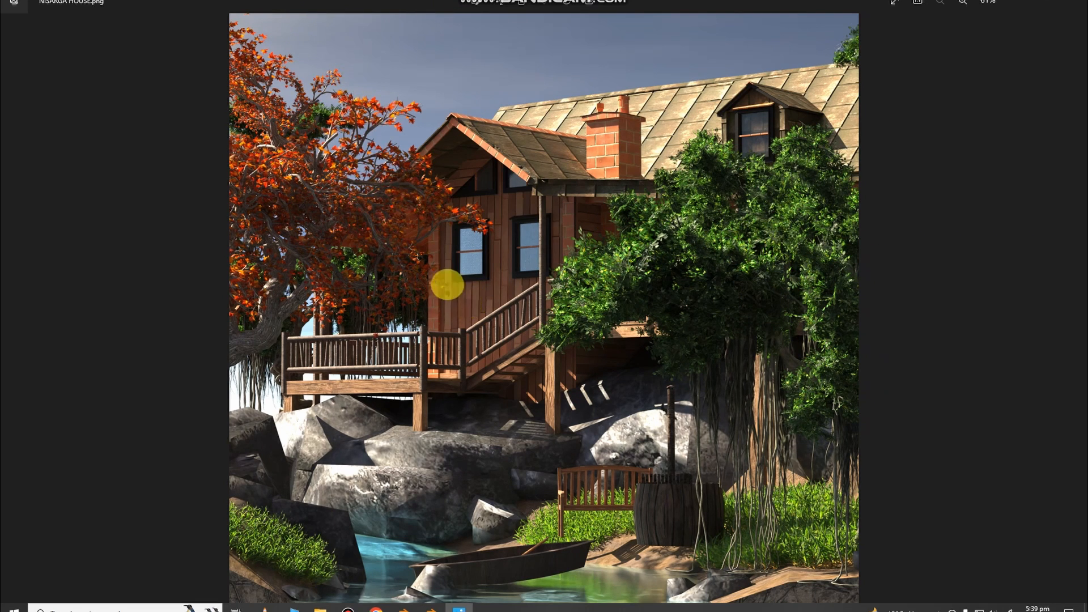
pyautogui.press('Right')
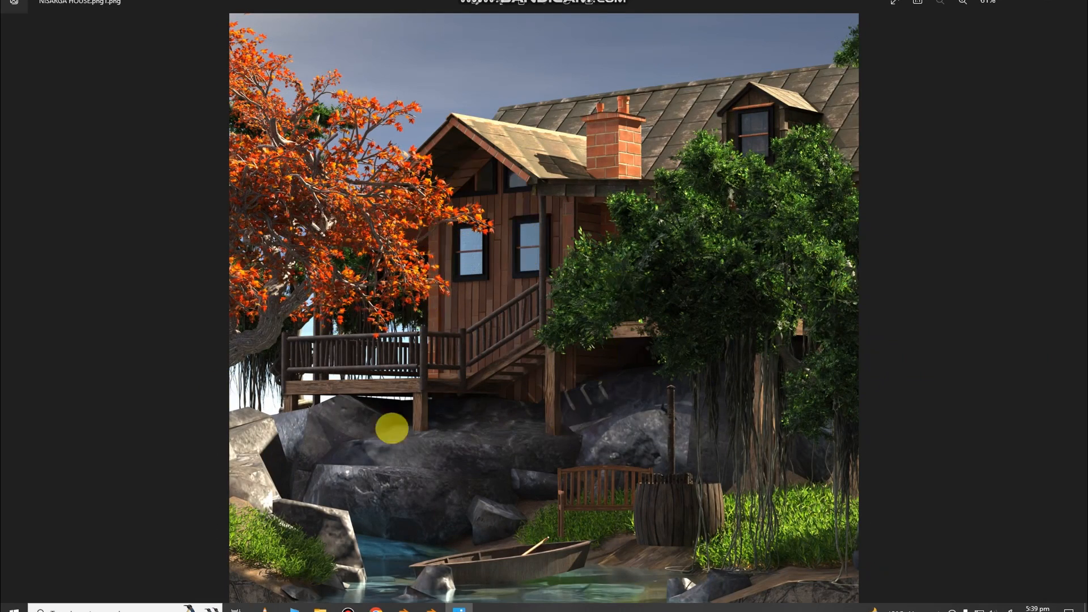
pyautogui.press('Right')
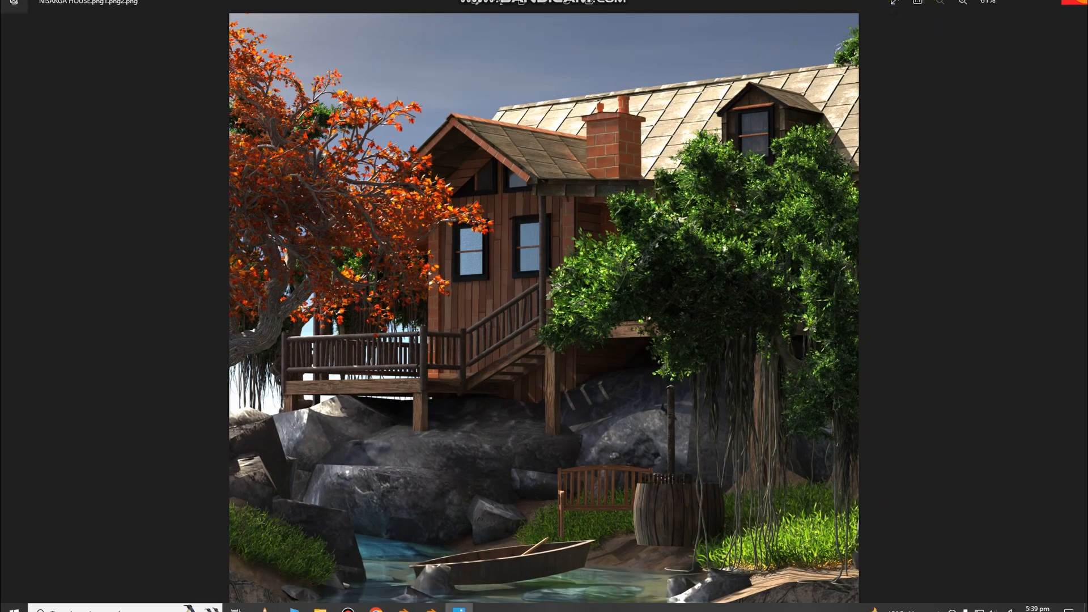
pyautogui.click(1075, 2)
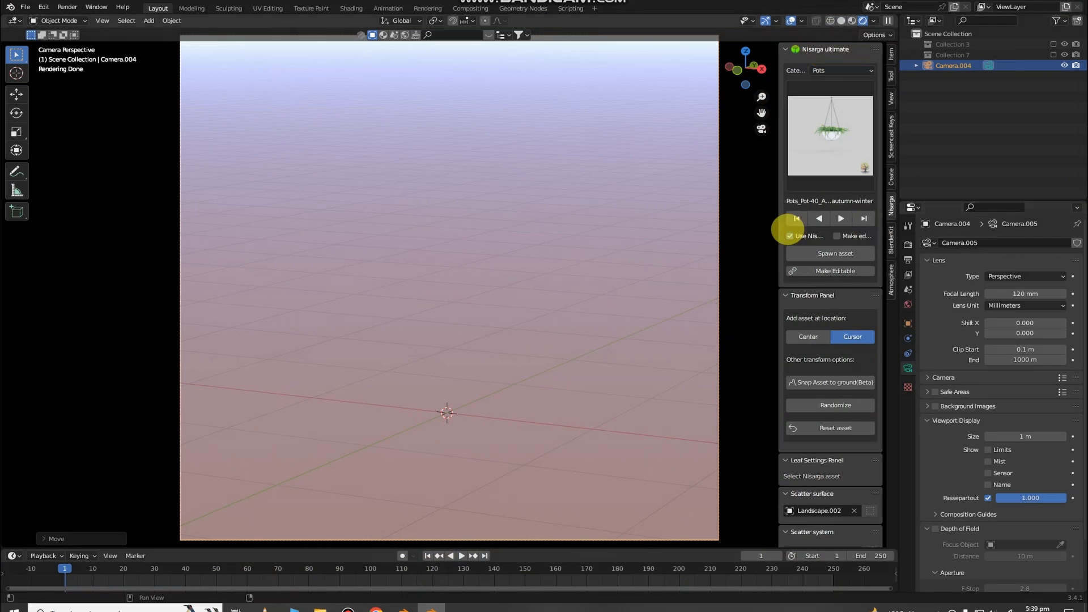
# Delete the remaining camera and show the empty scene in solid shading with the sidebar hidden
pyautogui.moveTo(793, 230); pyautogui.dragTo(586, 219, button='middle')
pyautogui.scroll(-3, 567, 214)
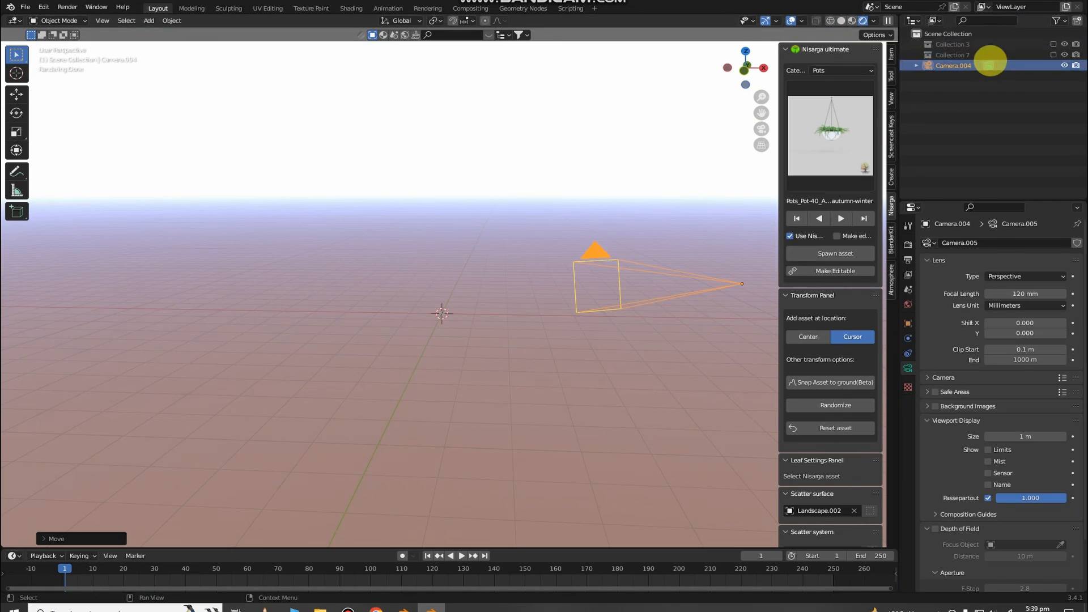
pyautogui.press('Delete')
pyautogui.click(840, 21)
pyautogui.scroll(-1, 596, 327)
pyautogui.moveTo(597, 327); pyautogui.dragTo(593, 325, button='middle')
pyautogui.press('n')
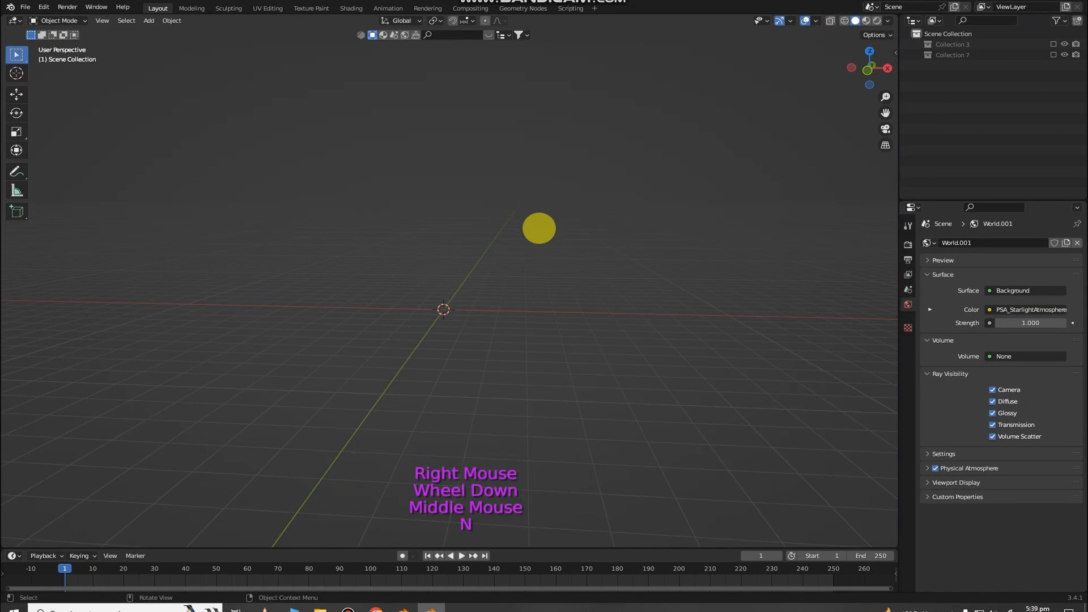
# Add a cylinder mesh at the origin, view it from the right side and shade it smooth
pyautogui.moveTo(539, 228); pyautogui.dragTo(516, 236, button='middle')
pyautogui.scroll(2, 516, 236)
pyautogui.hotkey('shift', 'a')
pyautogui.moveTo(552, 28)
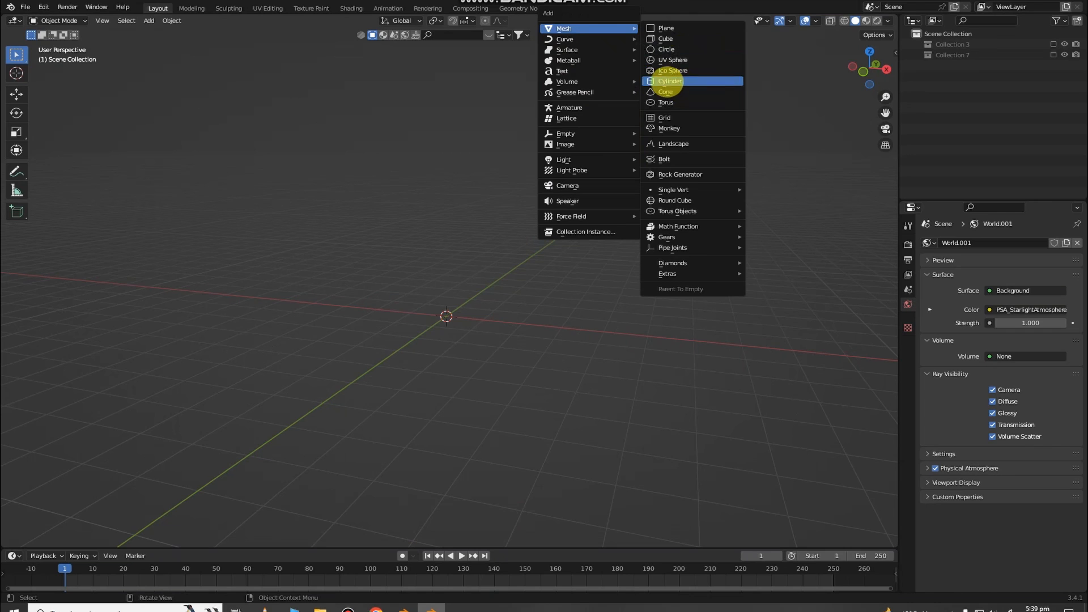
pyautogui.click(664, 81)
pyautogui.click(886, 69)
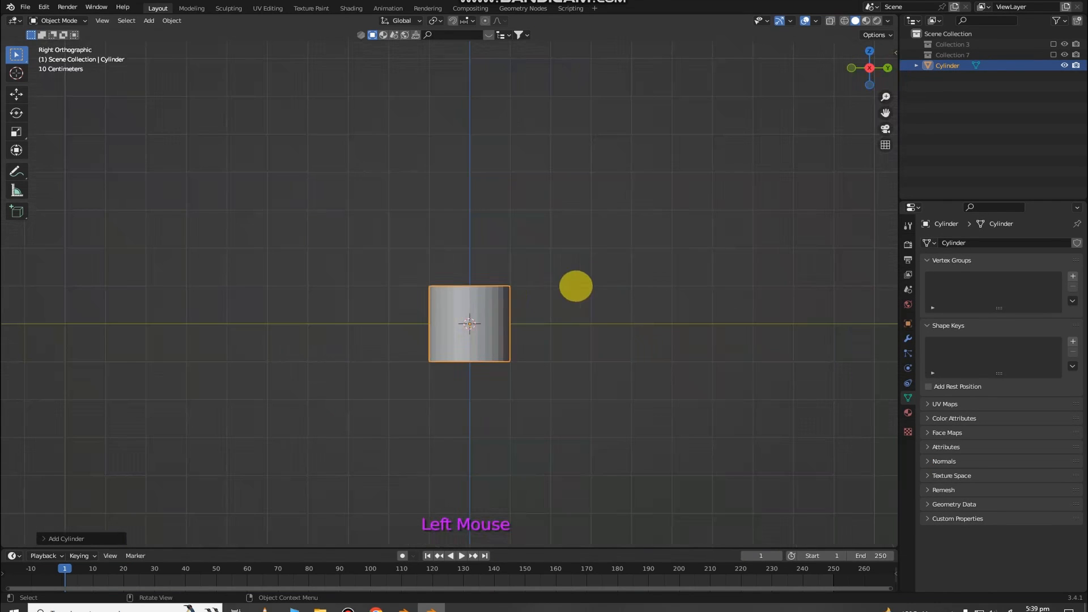
pyautogui.rightClick(567, 284)
pyautogui.click(566, 284)
# Scale the cylinder into a tall, thin trunk by narrowing it horizontally and stretching it along Z
pyautogui.press('s')
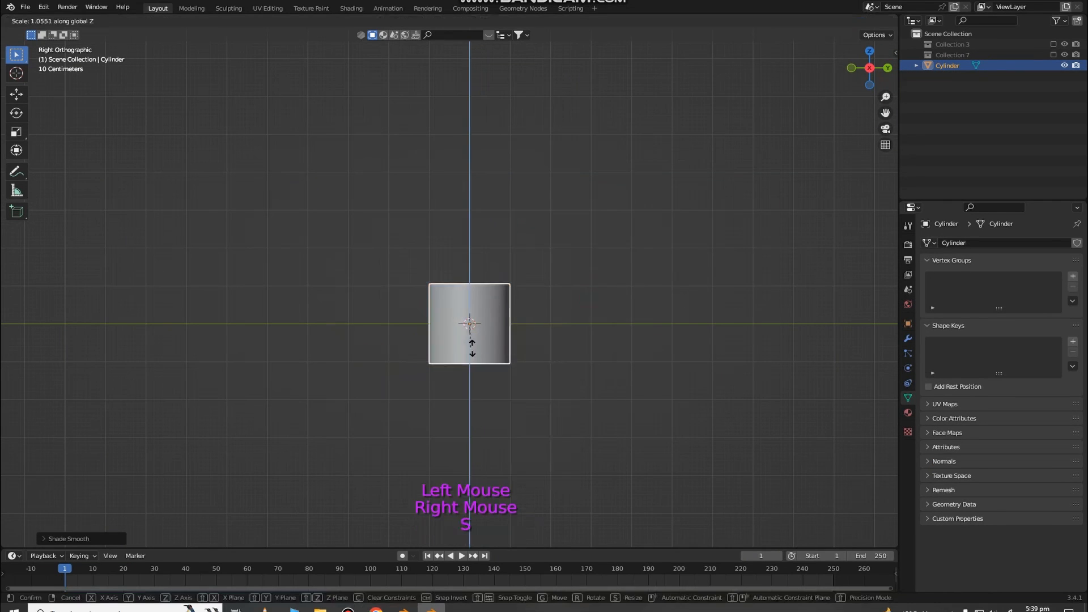
pyautogui.press('z')
pyautogui.rightClick(498, 391)
pyautogui.press('s')
pyautogui.hotkey('shift', 'z')
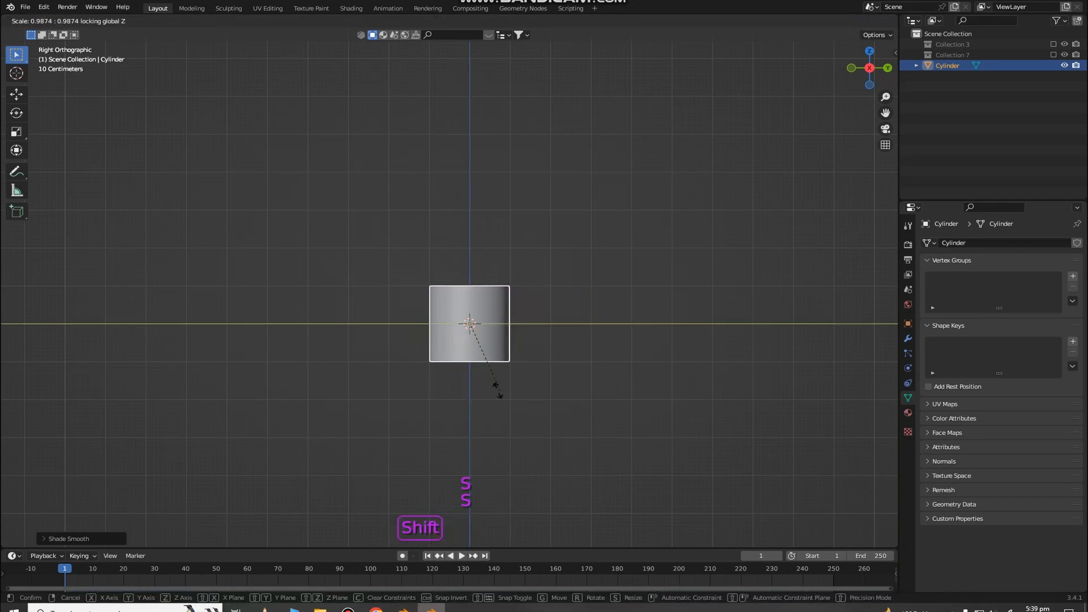
pyautogui.click(631, 400)
pyautogui.press('s')
pyautogui.press('z')
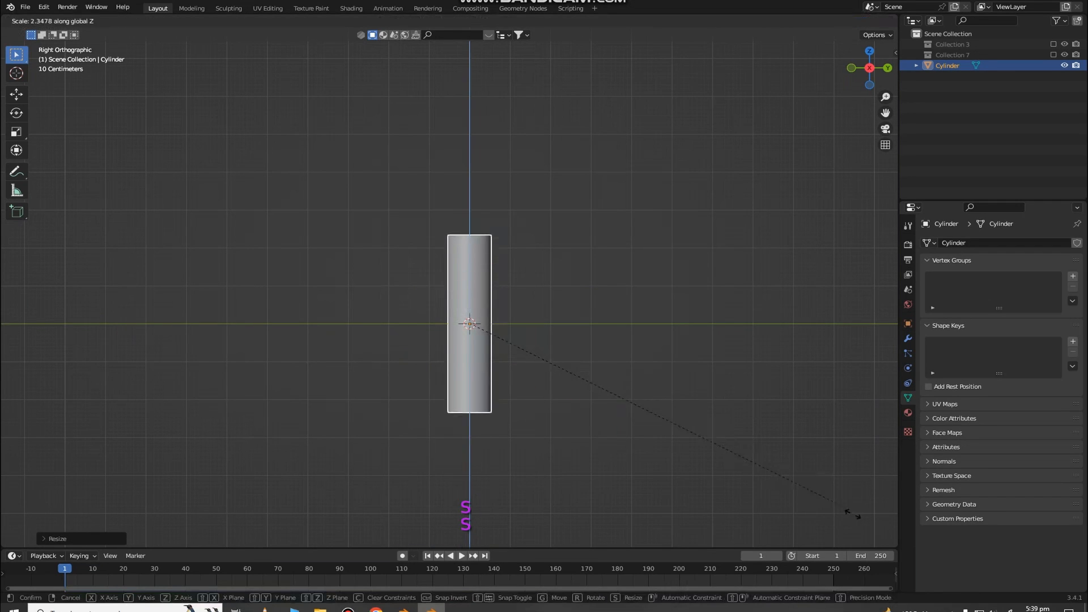
pyautogui.click(384, 457)
# Cut two edge loops around the trunk, shift them sideways to bend it, and scale them closer together along Z
pyautogui.press('Tab')
pyautogui.hotkey('ctrl', 'r')
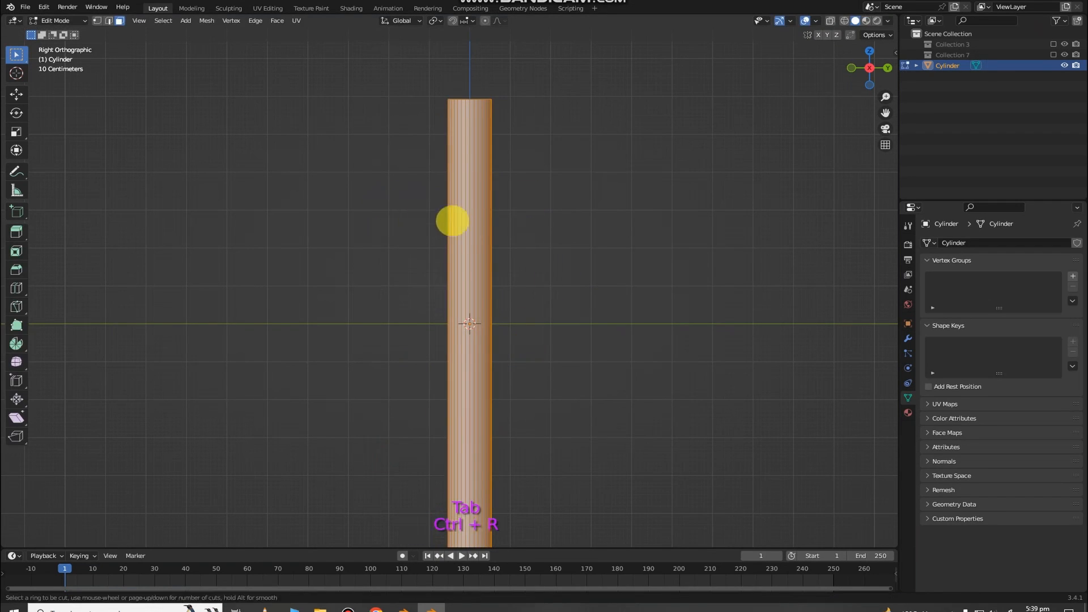
pyautogui.click(466, 231)
pyautogui.rightClick(466, 231)
pyautogui.press('g')
pyautogui.rightClick(618, 300)
pyautogui.press('g')
pyautogui.click(604, 227)
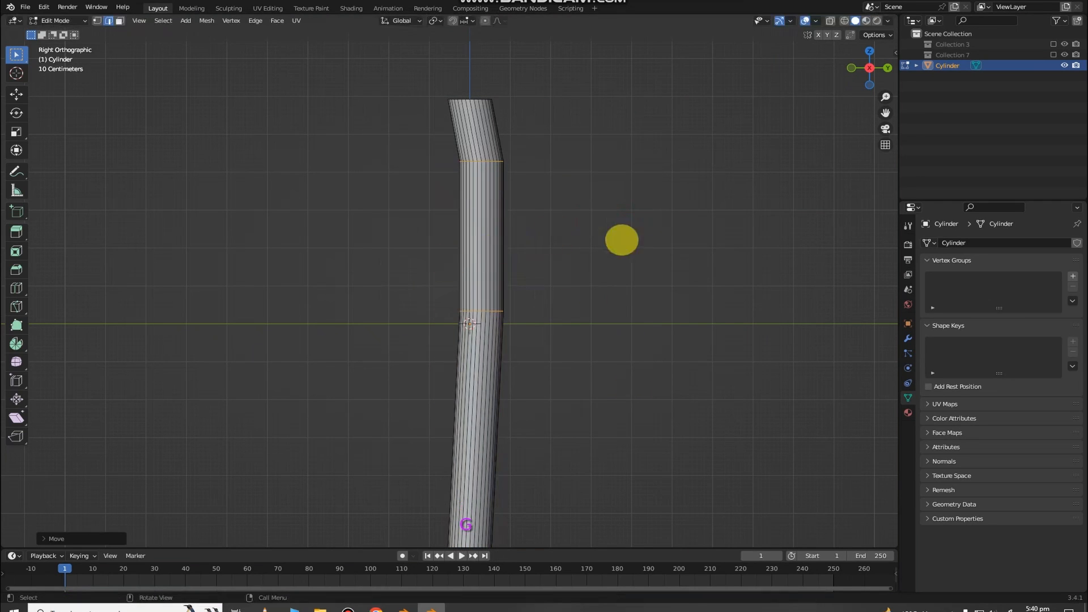
pyautogui.press('s')
pyautogui.click(503, 221)
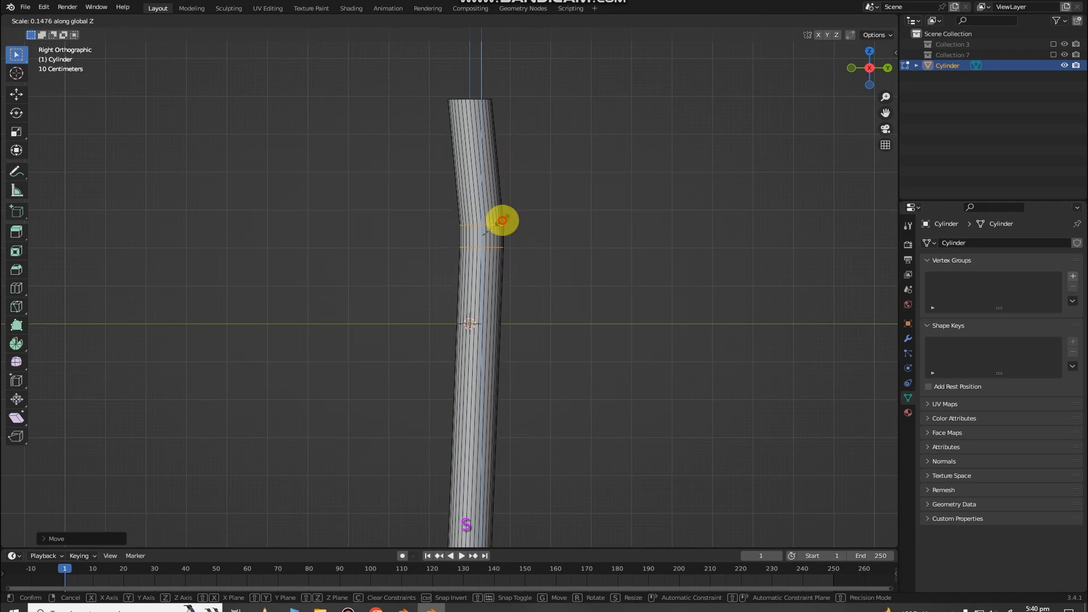
# Extrude the side faces between the two edge loops outward to form a branch
pyautogui.scroll(2, 518, 220)
pyautogui.press('3')
pyautogui.click(528, 195)
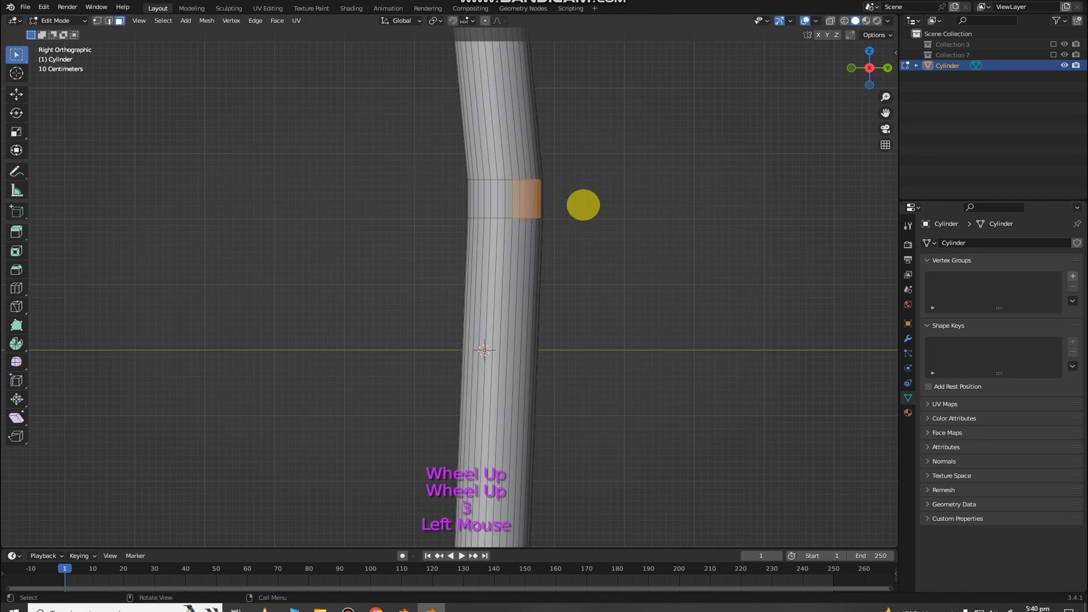
pyautogui.press('e')
pyautogui.click(829, 245)
# Inspect the branched trunk mesh from several angles and delete it from the scene
pyautogui.moveTo(828, 246); pyautogui.dragTo(635, 281, button='middle')
pyautogui.scroll(-1, 686, 272)
pyautogui.scroll(-1, 656, 284)
pyautogui.press('Tab')
pyautogui.scroll(-1, 635, 281)
pyautogui.moveTo(635, 281); pyautogui.dragTo(622, 284, button='middle')
pyautogui.press('Tab')
pyautogui.moveTo(466, 219); pyautogui.dragTo(500, 168, button='middle')
pyautogui.press('Tab')
pyautogui.scroll(-2, 588, 194)
pyautogui.scroll(4, 588, 195)
pyautogui.press('Delete')
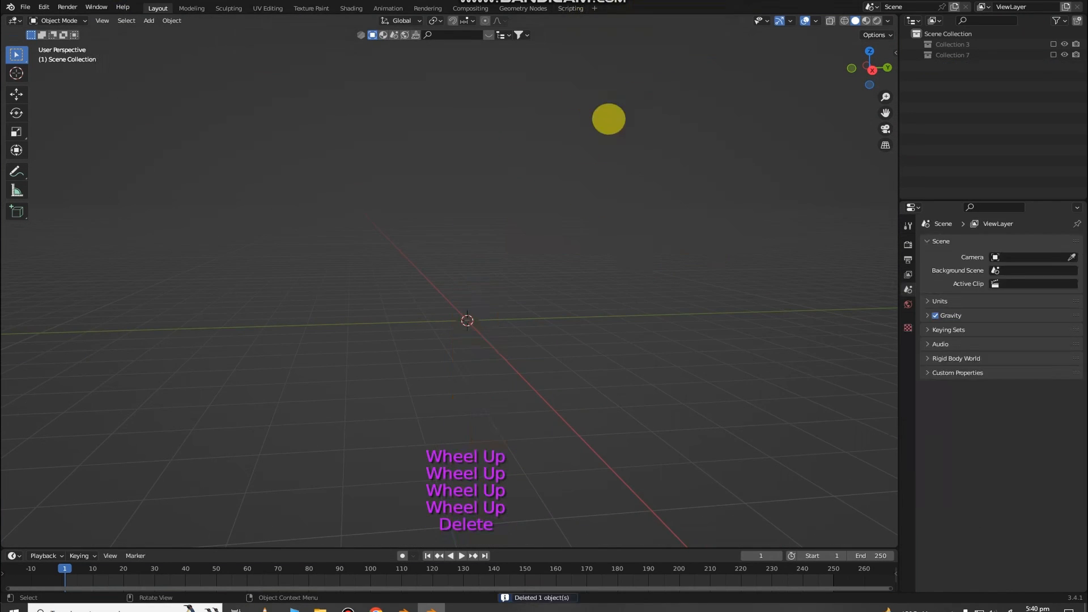
# Add another object to the empty scene, frame it in the view and delete it
pyautogui.scroll(-2, 599, 123)
pyautogui.moveTo(599, 123); pyautogui.dragTo(610, 149, button='middle')
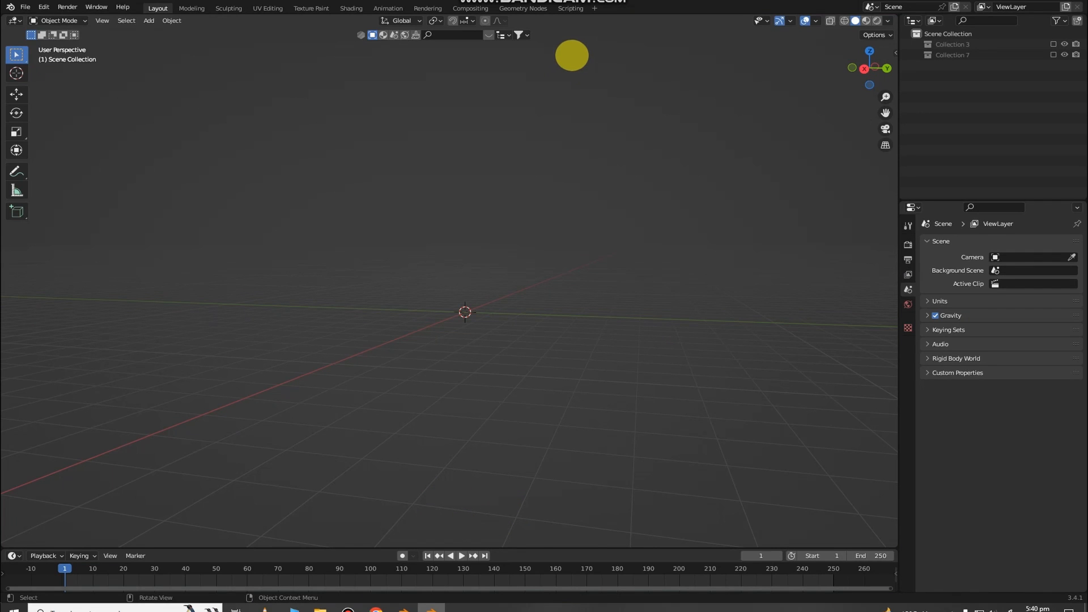
pyautogui.scroll(1, 572, 55)
pyautogui.moveTo(572, 56); pyautogui.dragTo(584, 142, button='middle')
pyautogui.scroll(-1, 584, 142)
pyautogui.hotkey('shift', 'a')
pyautogui.moveTo(584, 142)
pyautogui.mouseDown(button='middle')
pyautogui.moveTo(595, 235)
pyautogui.moveTo(586, 170)
pyautogui.moveTo(630, 173)
pyautogui.moveTo(567, 175)
pyautogui.moveTo(572, 144)
pyautogui.mouseUp(button='middle')
pyautogui.click(596, 236)
pyautogui.press('KP_Decimal')
pyautogui.press('Delete')
pyautogui.scroll(-2, 596, 239)
pyautogui.scroll(-1, 629, 172)
pyautogui.scroll(2, 566, 175)
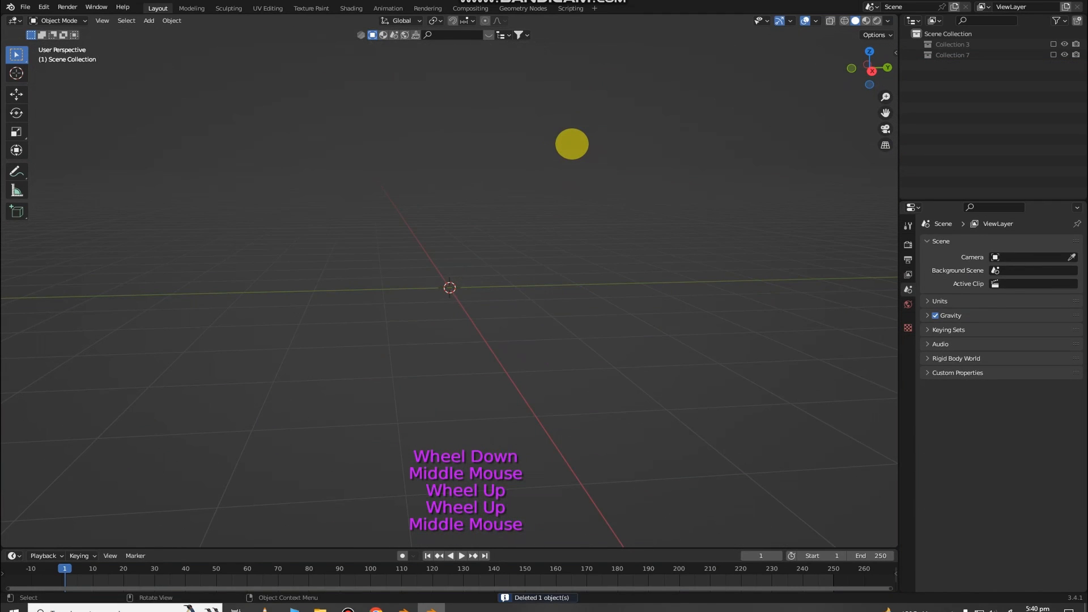
pyautogui.scroll(2, 563, 150)
pyautogui.moveTo(564, 150); pyautogui.dragTo(607, 160, button='middle')
pyautogui.scroll(1, 564, 172)
pyautogui.scroll(-1, 620, 156)
pyautogui.scroll(-1, 619, 156)
pyautogui.scroll(-2, 591, 158)
pyautogui.scroll(-1, 590, 158)
pyautogui.scroll(1, 405, 291)
pyautogui.scroll(-2, 404, 288)
pyautogui.scroll(-1, 403, 287)
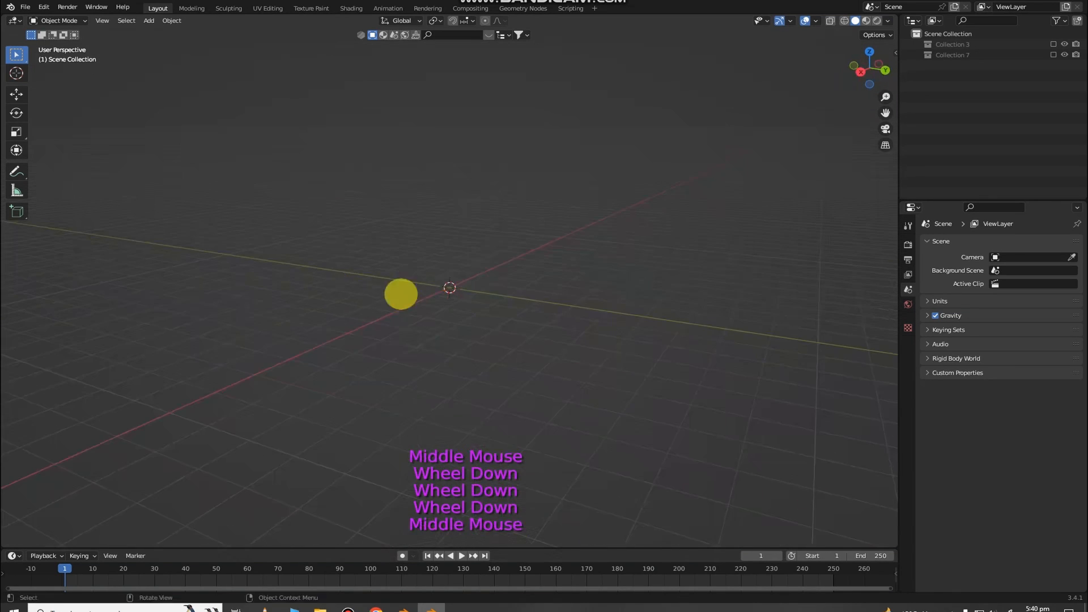
pyautogui.scroll(1, 498, 228)
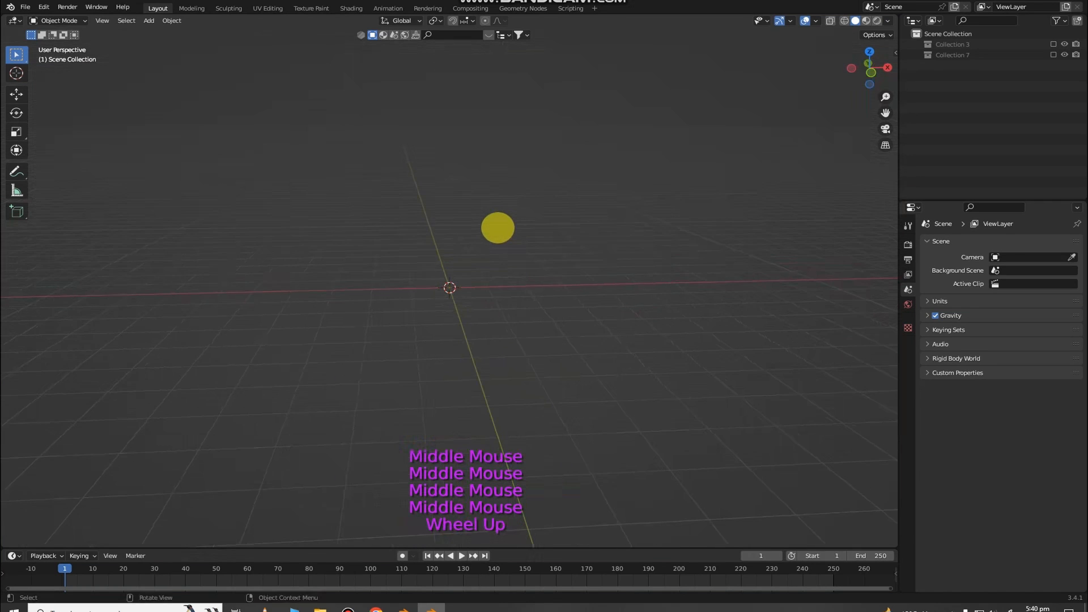